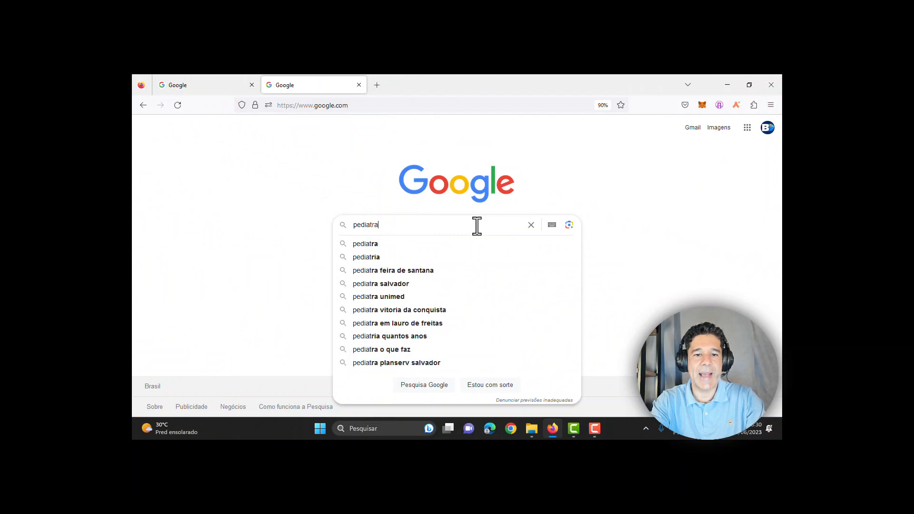
# Step: Search for 'pediatra' and highlight the first sponsored ad's label, title, description and links
pyautogui.press('Return')
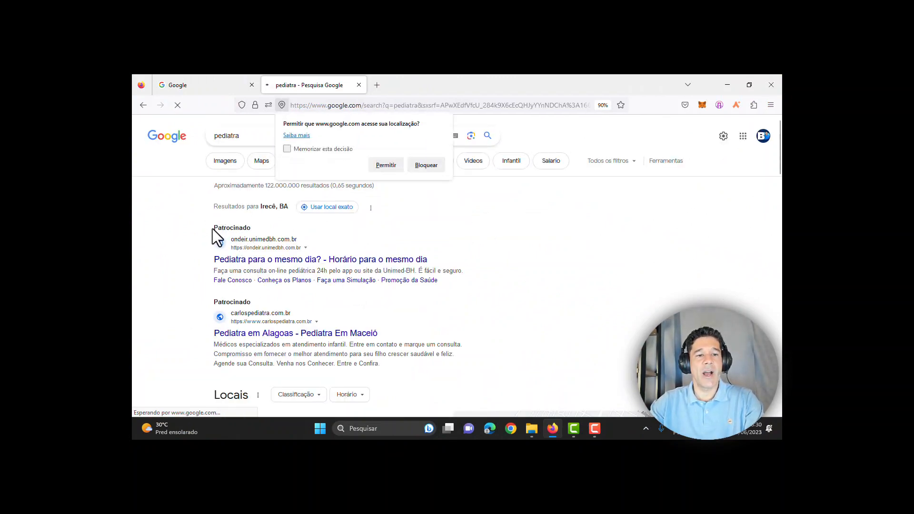
pyautogui.moveTo(213, 229); pyautogui.dragTo(255, 227)
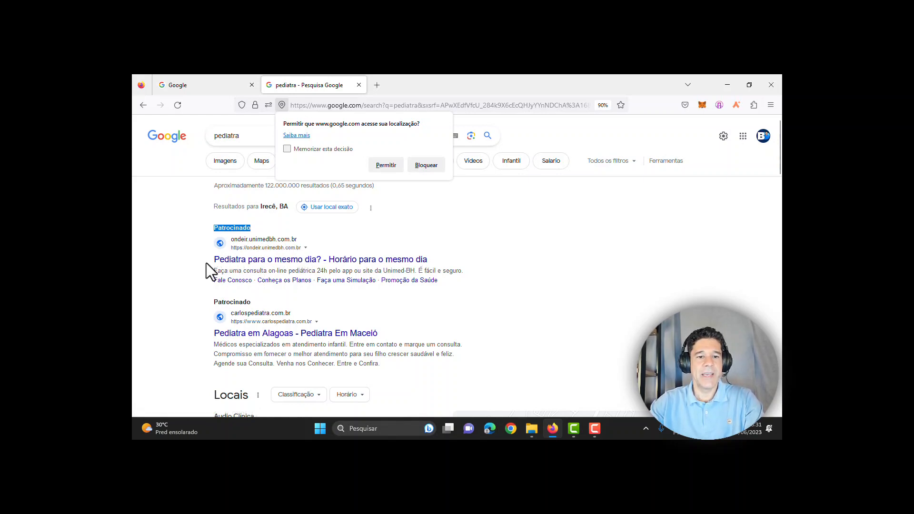
pyautogui.moveTo(207, 261); pyautogui.dragTo(478, 269)
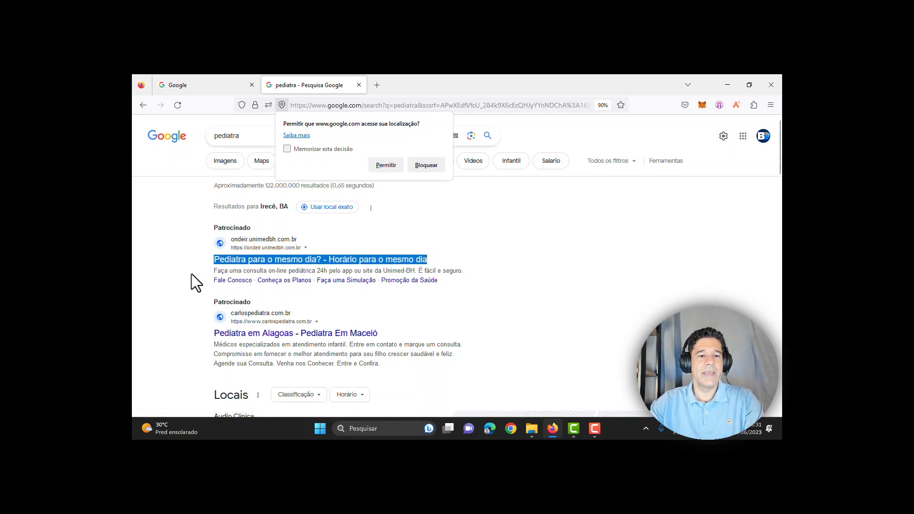
pyautogui.click(227, 273)
pyautogui.moveTo(228, 272); pyautogui.dragTo(491, 267)
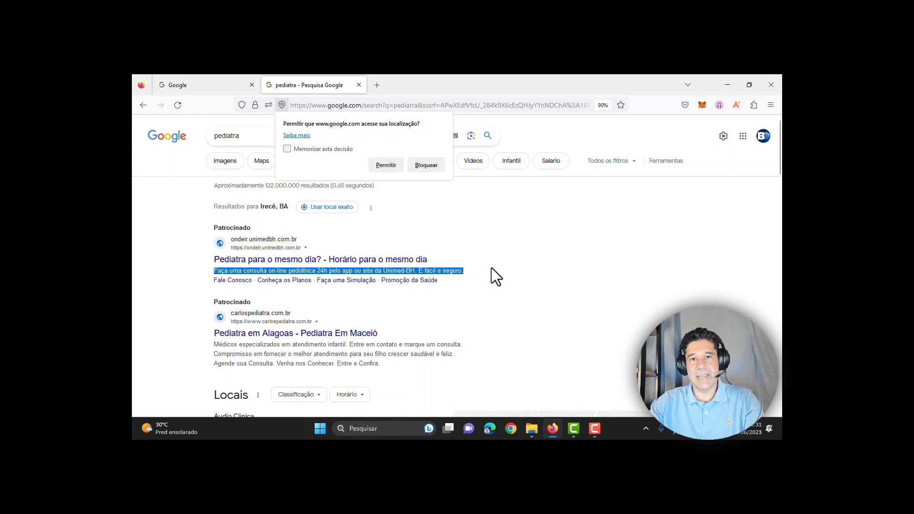
pyautogui.moveTo(207, 281); pyautogui.dragTo(431, 287)
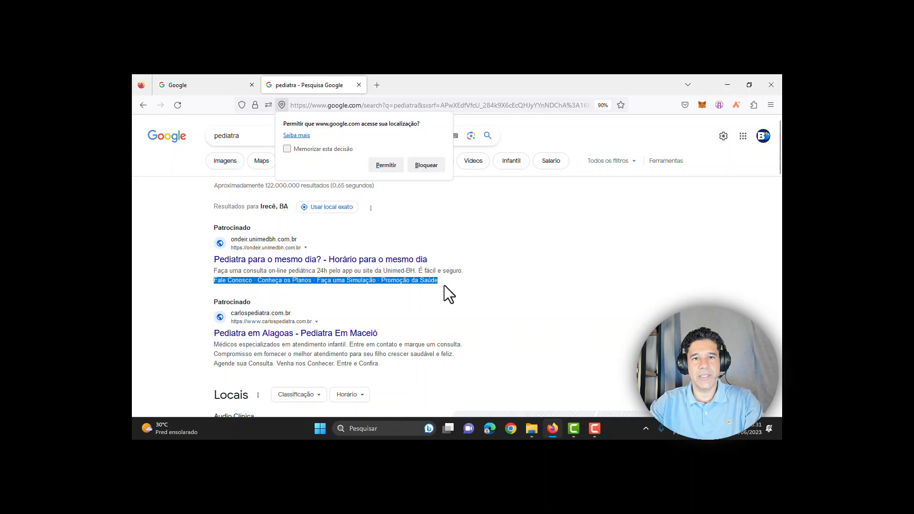
# Step: Block the site's location access request and select the query for replacement
pyautogui.click(425, 166)
pyautogui.click(425, 201)
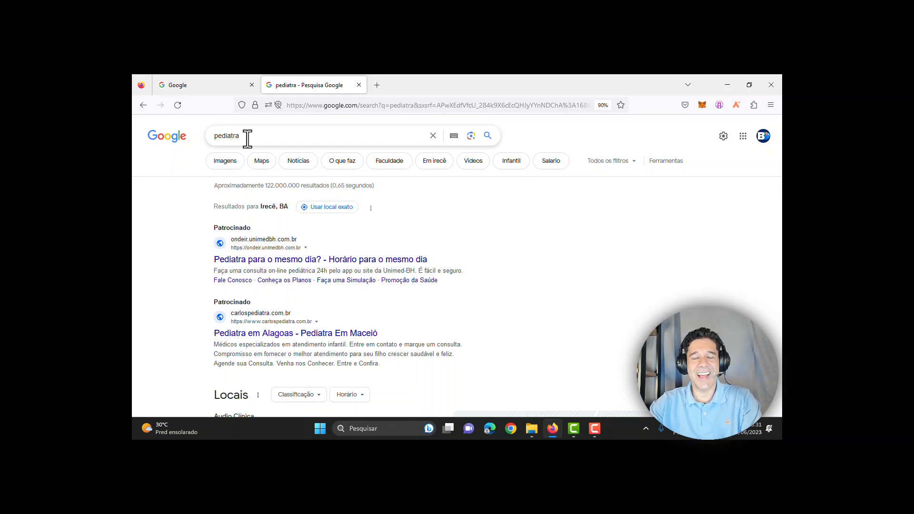
pyautogui.moveTo(247, 138); pyautogui.dragTo(198, 135)
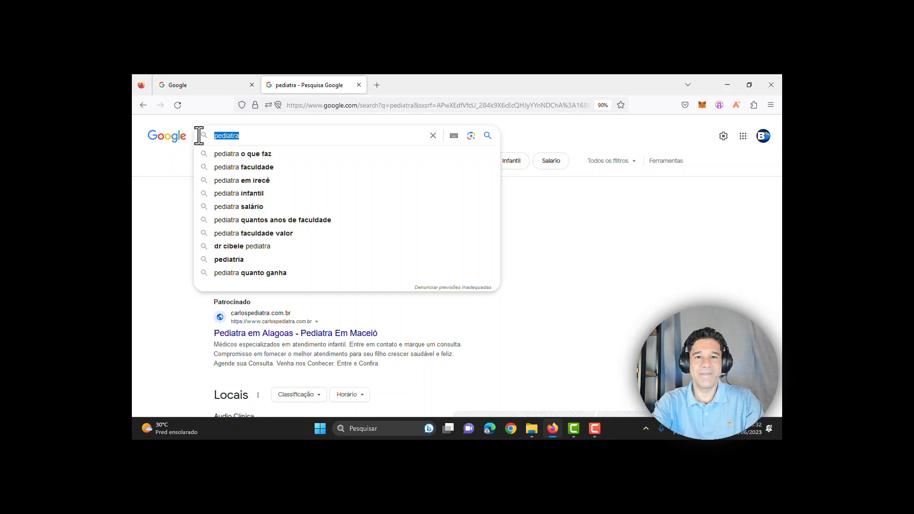
# Step: Search for 'eletricista' and scroll through its results
pyautogui.write('eletri')
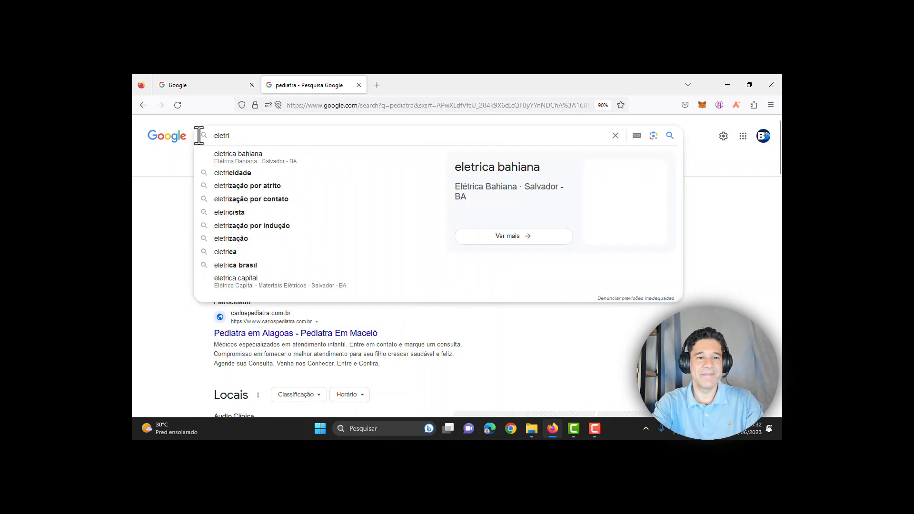
pyautogui.write('cista')
pyautogui.press('Return')
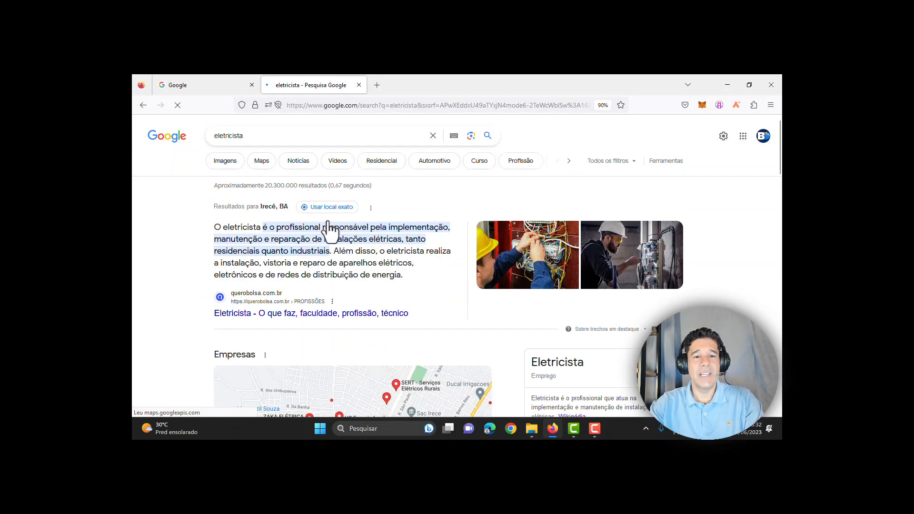
pyautogui.scroll(-3, 412, 259)
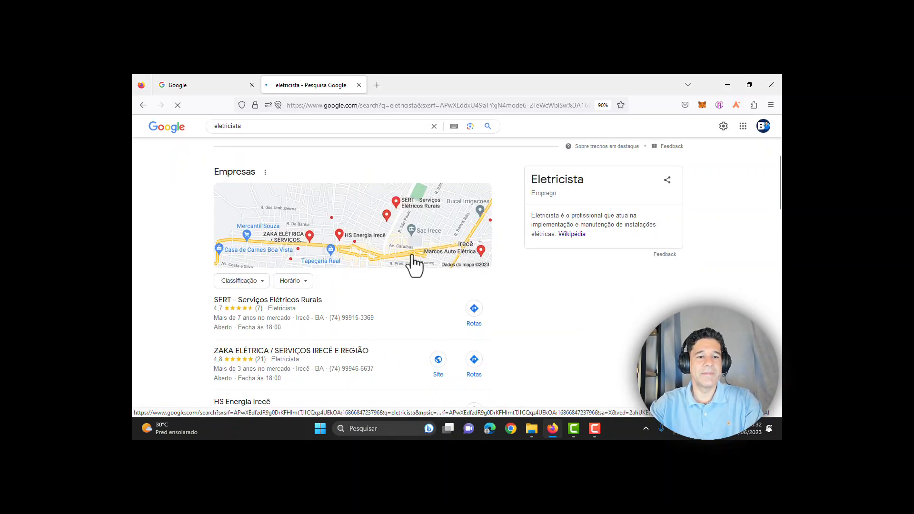
pyautogui.scroll(3, 413, 257)
pyautogui.scroll(-4, 413, 257)
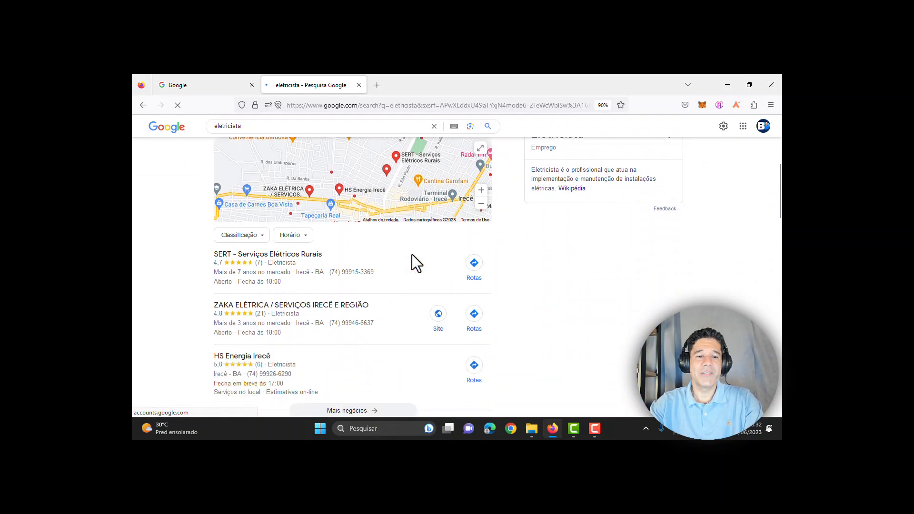
pyautogui.scroll(-2, 412, 260)
pyautogui.scroll(-3, 412, 259)
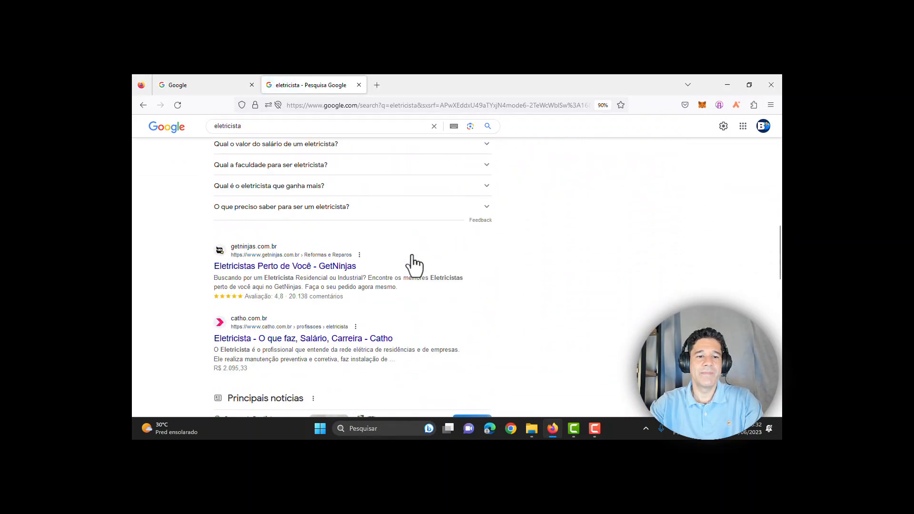
pyautogui.scroll(-2, 412, 257)
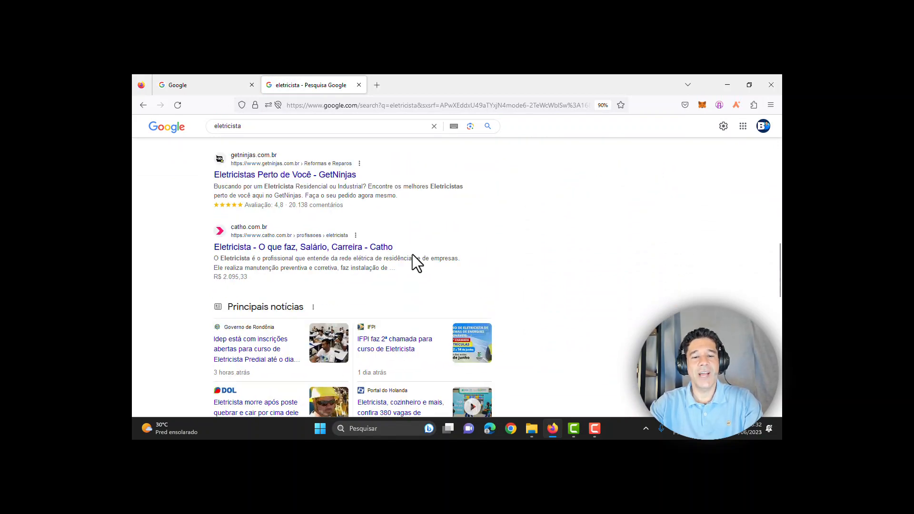
pyautogui.scroll(-2, 412, 257)
pyautogui.scroll(10, 412, 257)
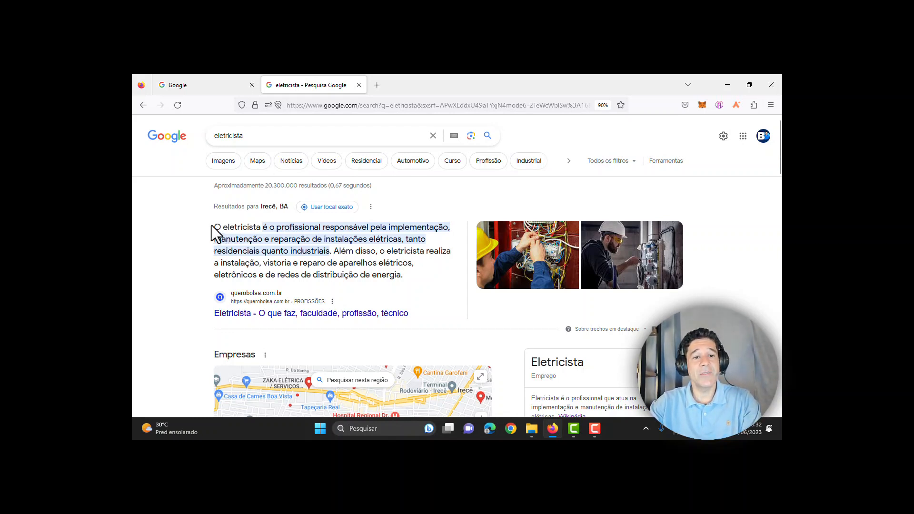
# Step: Highlight the electrician featured snippet, then select the query to replace it
pyautogui.moveTo(213, 226); pyautogui.dragTo(455, 258)
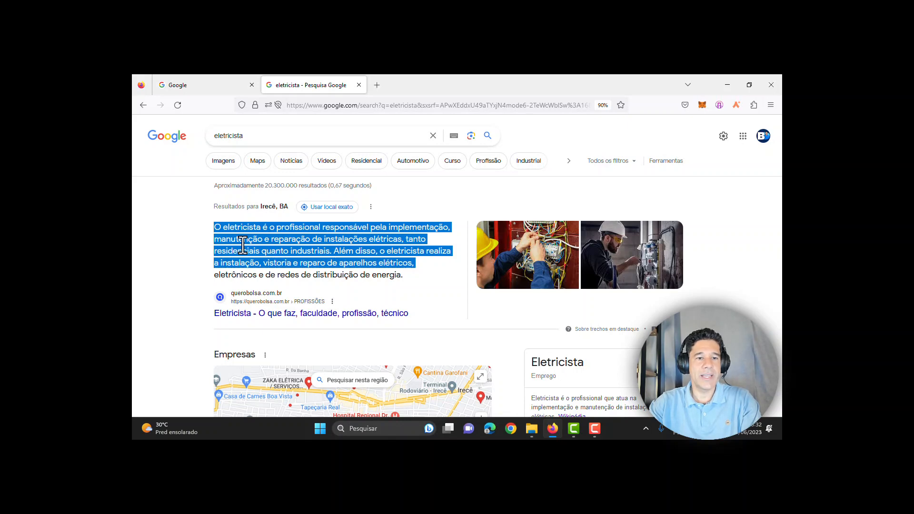
pyautogui.click(210, 233)
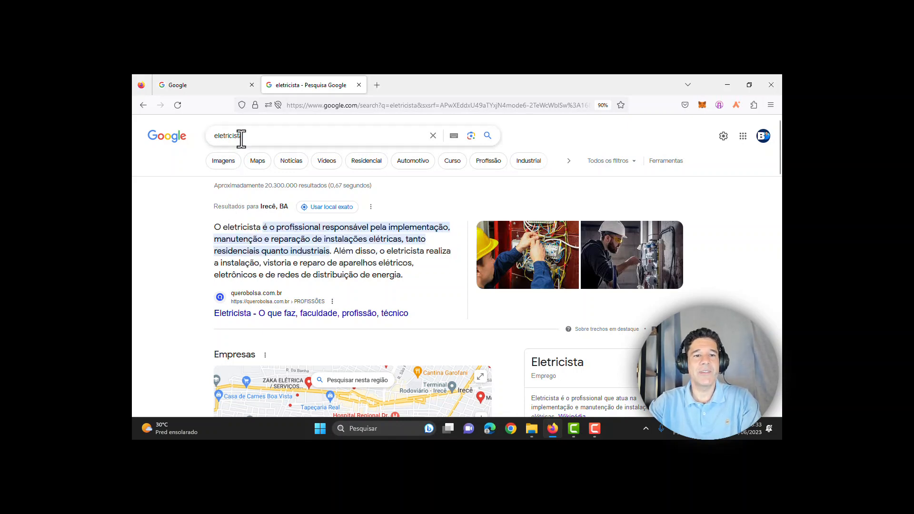
pyautogui.moveTo(247, 137); pyautogui.dragTo(212, 135)
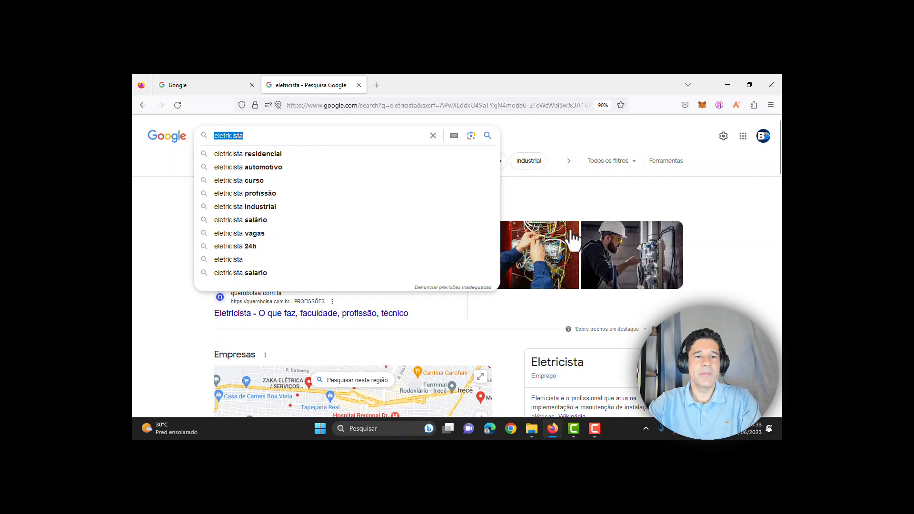
# Step: Search for 'limpeza de estofado' and highlight the Patrocinado label on the first ad
pyautogui.write('linkedinmp')
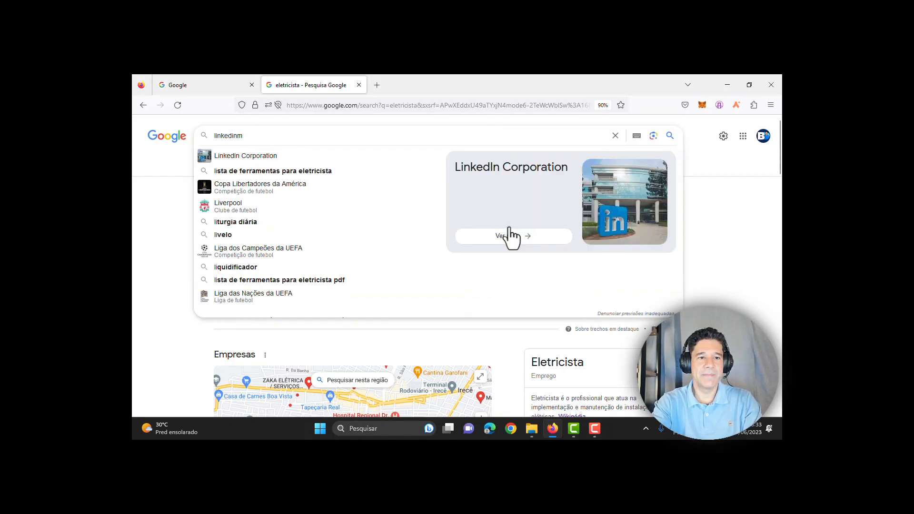
pyautogui.press('BackSpace')
pyautogui.press('BackSpace')
pyautogui.press('BackSpace')
pyautogui.press('BackSpace')
pyautogui.press('BackSpace')
pyautogui.press('BackSpace')
pyautogui.press('BackSpace')
pyautogui.press('BackSpace')
pyautogui.press('BackSpace')
pyautogui.press('BackSpace')
pyautogui.write('linkedinmpe')
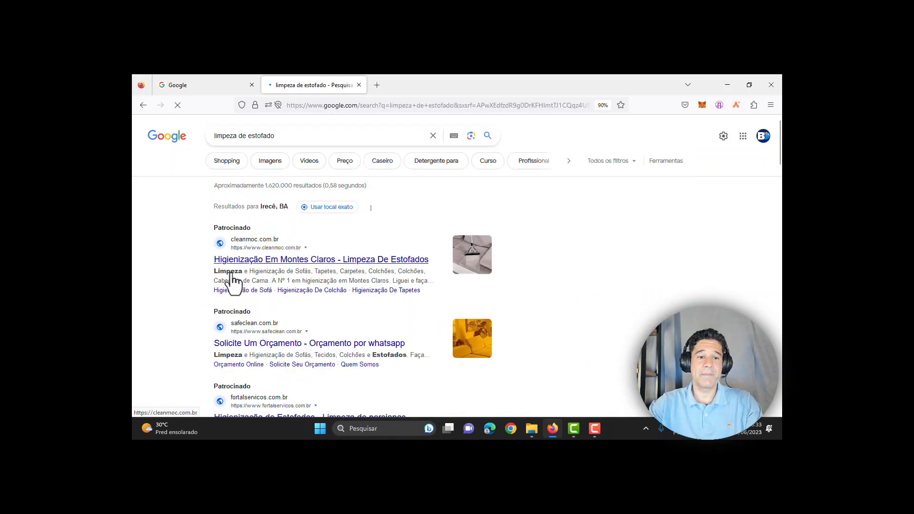
pyautogui.doubleClick(240, 227)
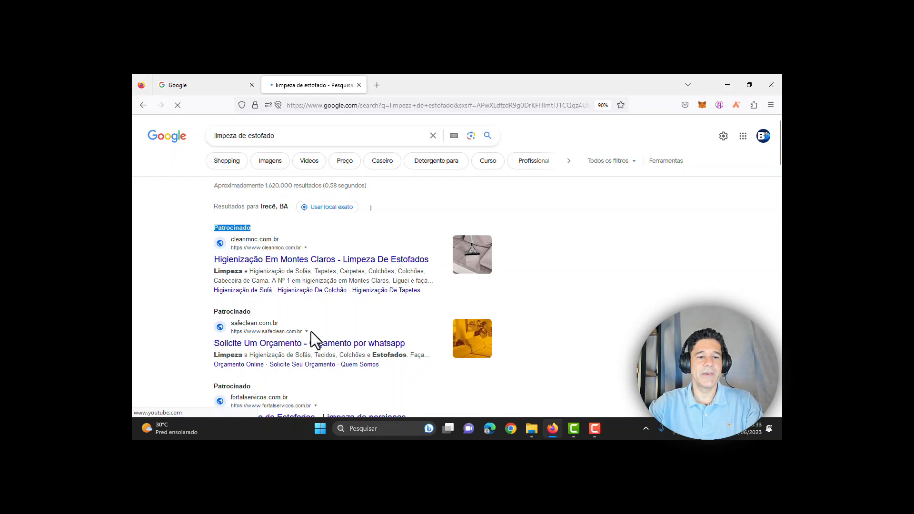
pyautogui.scroll(-2, 310, 331)
pyautogui.scroll(-3, 215, 350)
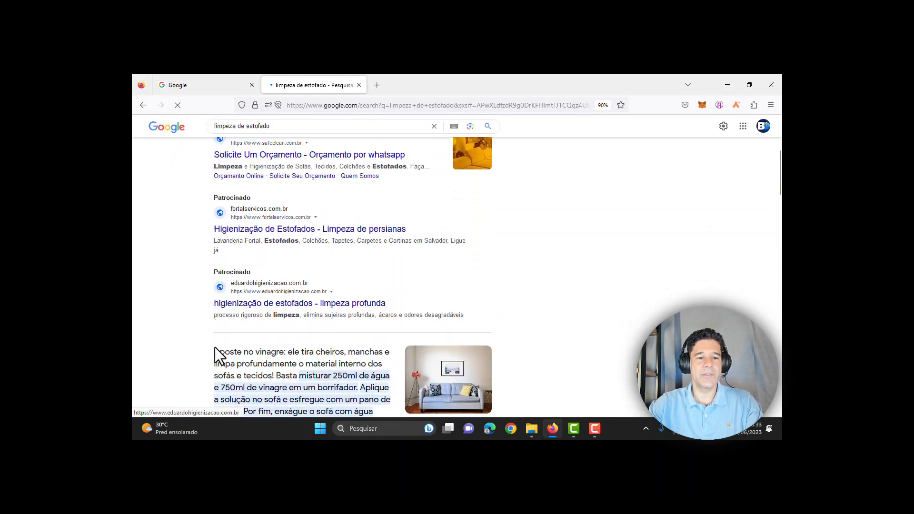
pyautogui.scroll(5, 240, 266)
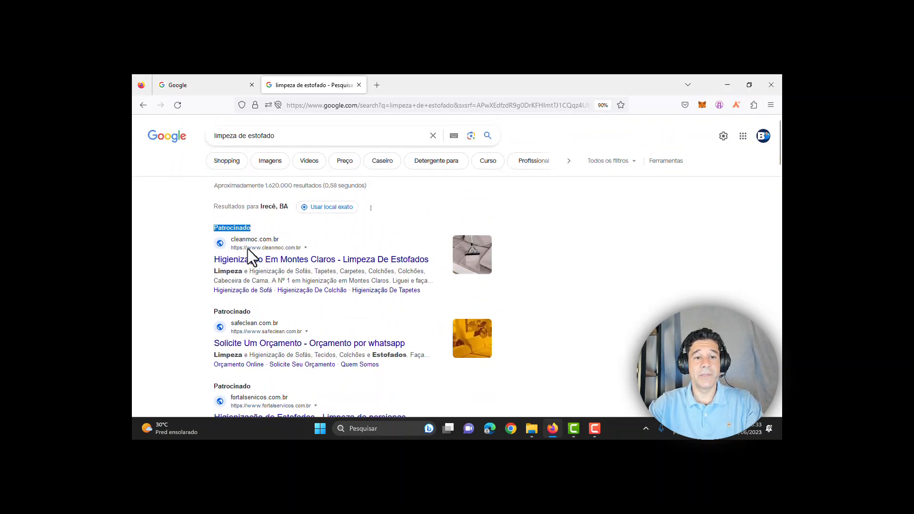
pyautogui.click(199, 228)
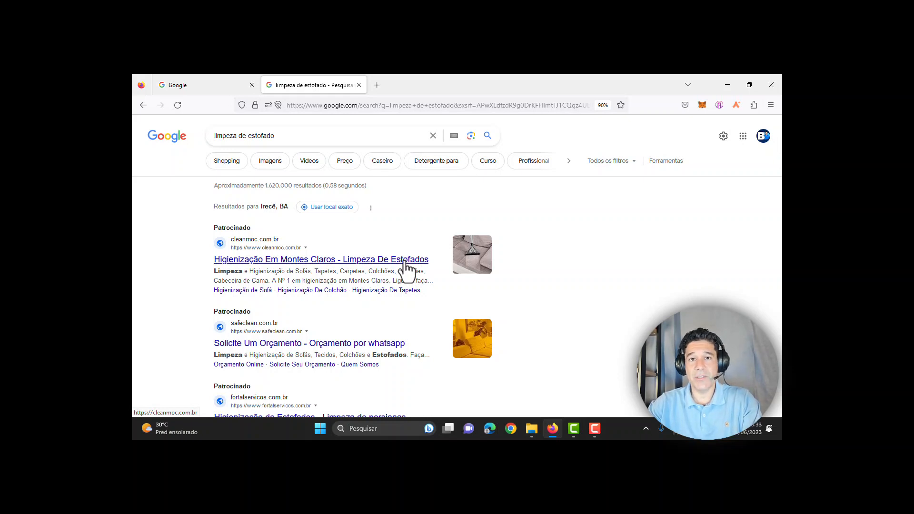
# Step: Highlight the first sponsored cleaning ad, then return to the Google homepage tab
pyautogui.moveTo(208, 259); pyautogui.dragTo(298, 323)
pyautogui.click(178, 292)
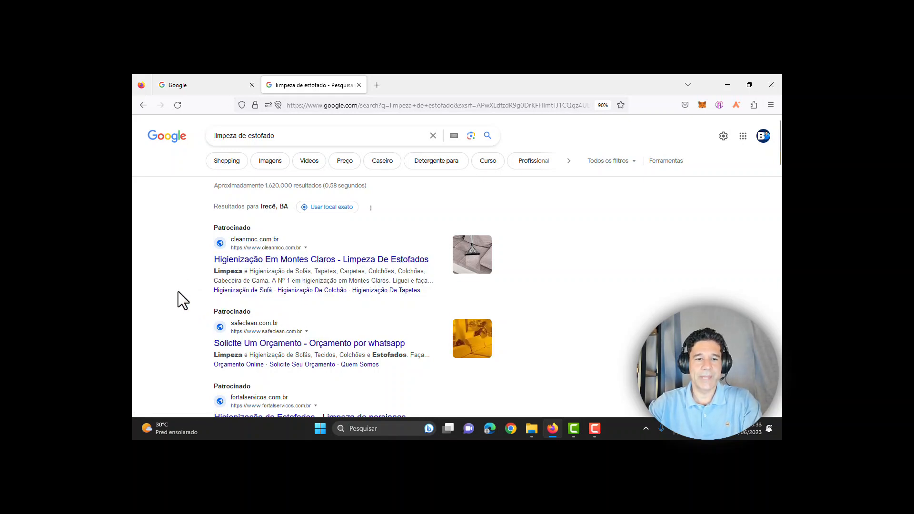
pyautogui.click(187, 77)
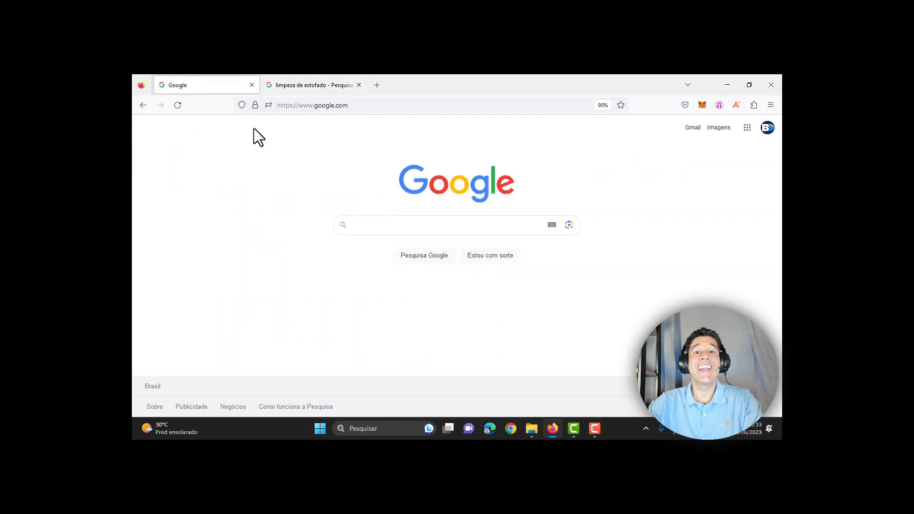
# Step: Search 'google ads', go to the Google Ads site and start signing in
pyautogui.click(394, 227)
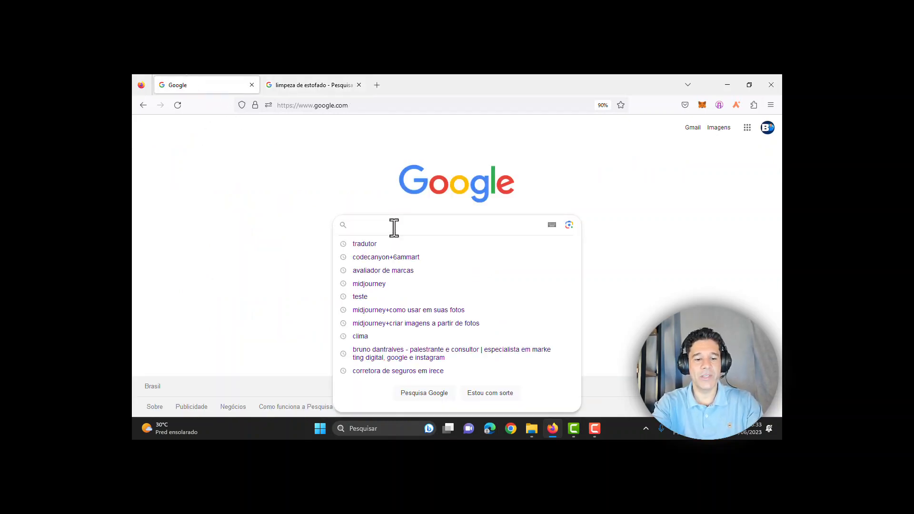
pyautogui.write('go')
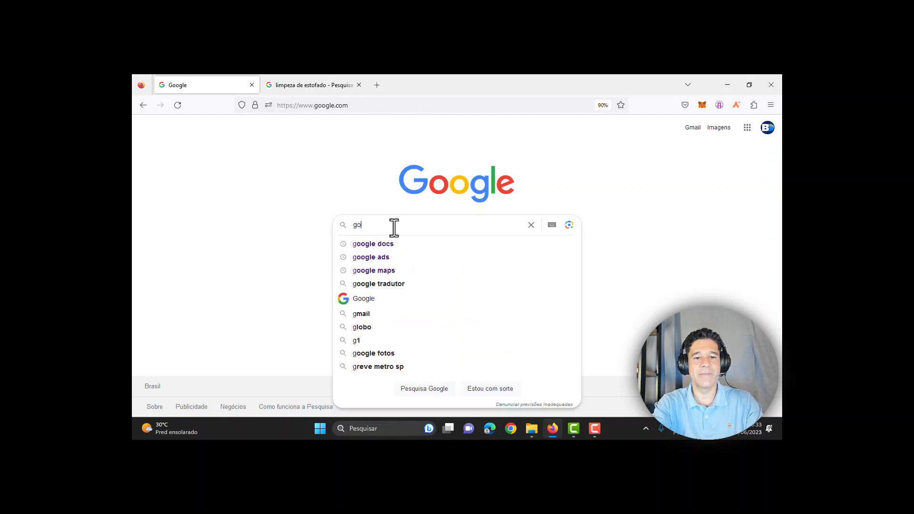
pyautogui.write('ogle ads')
pyautogui.press('Return')
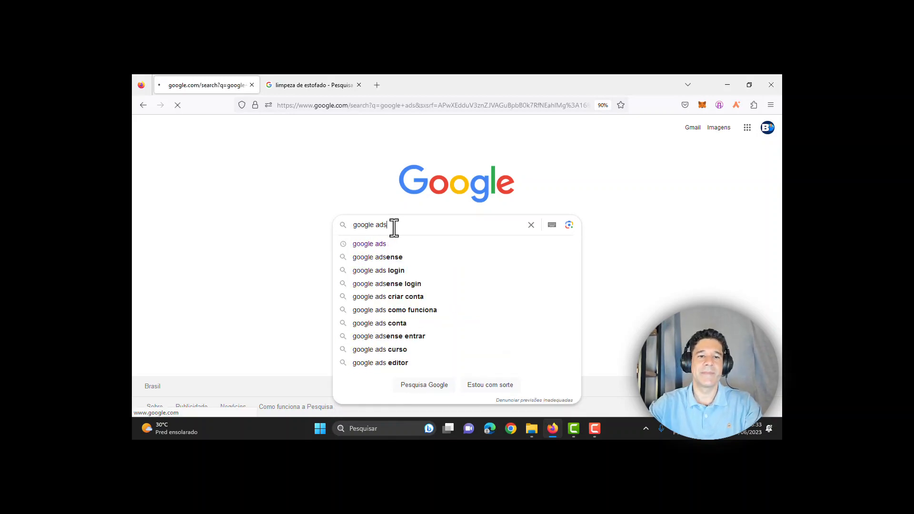
pyautogui.scroll(-5, 370, 249)
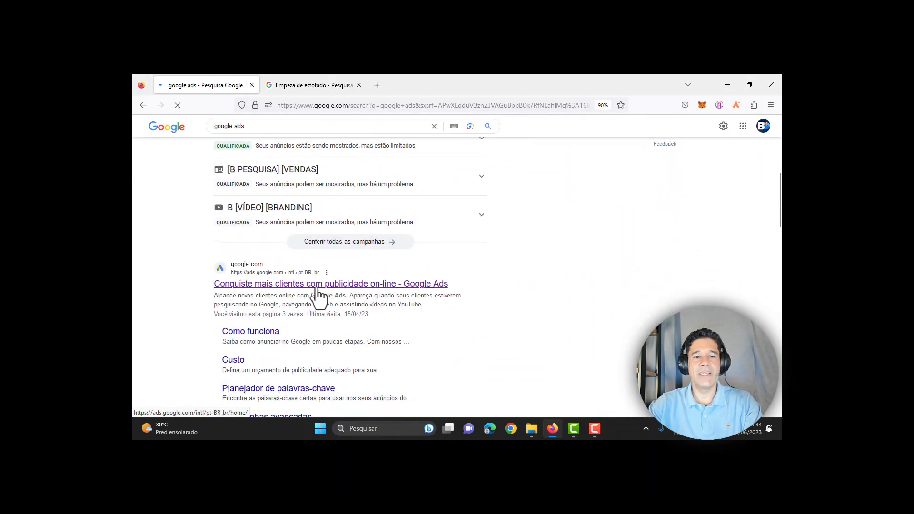
pyautogui.click(456, 290)
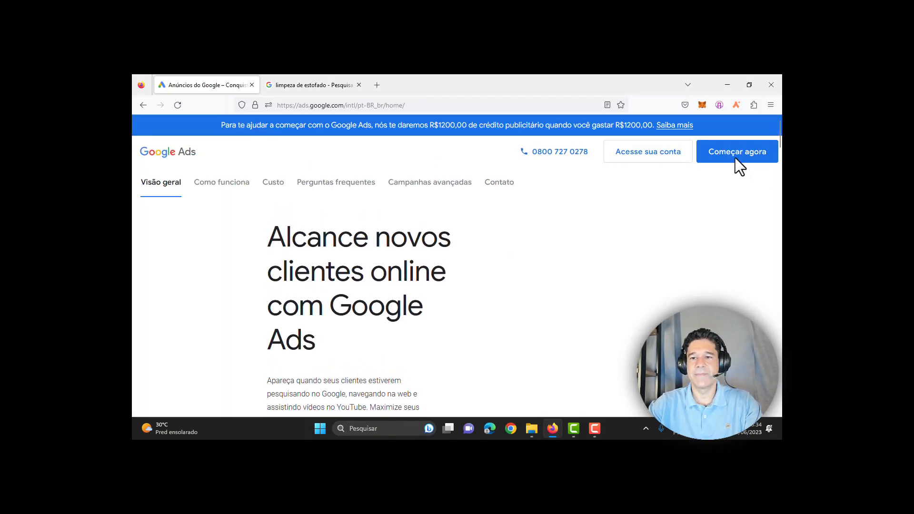
pyautogui.click(673, 158)
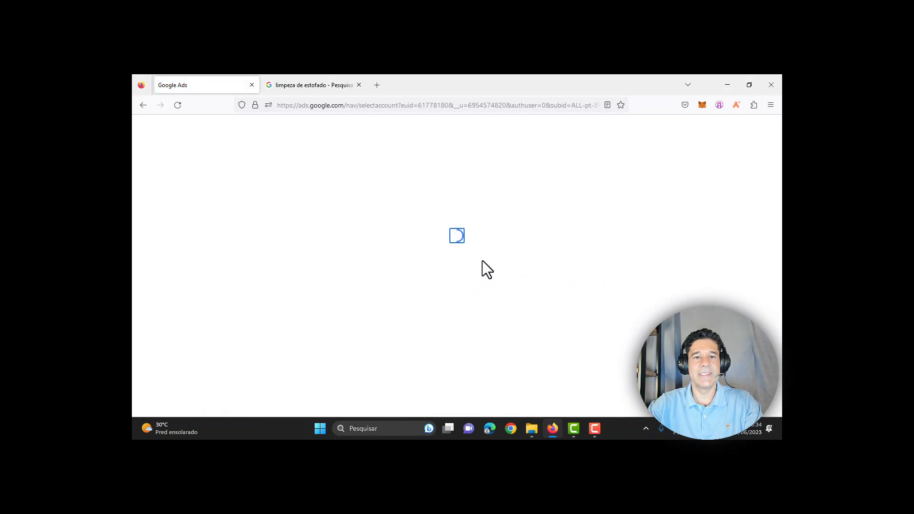
# Step: Open the chosen account's Visão geral page and bring up the new-campaign options
pyautogui.scroll(-3, 476, 310)
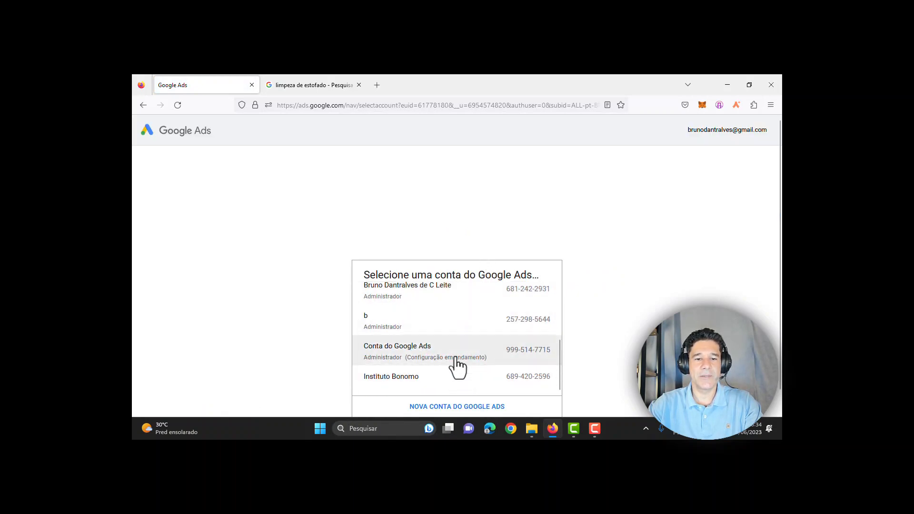
pyautogui.scroll(2, 443, 350)
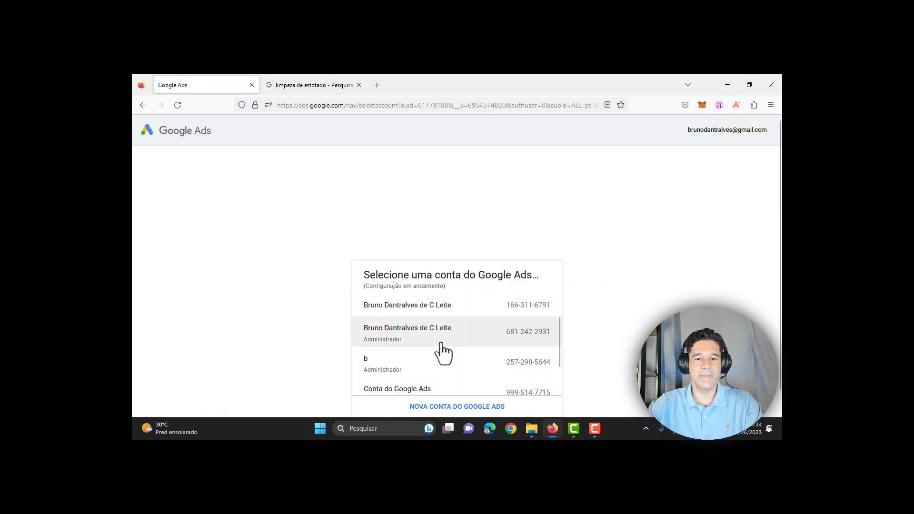
pyautogui.click(419, 313)
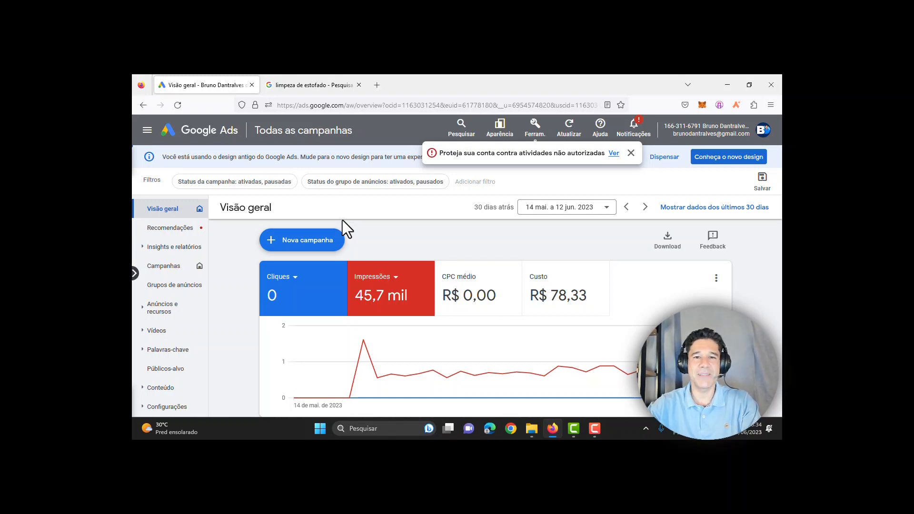
pyautogui.click(301, 248)
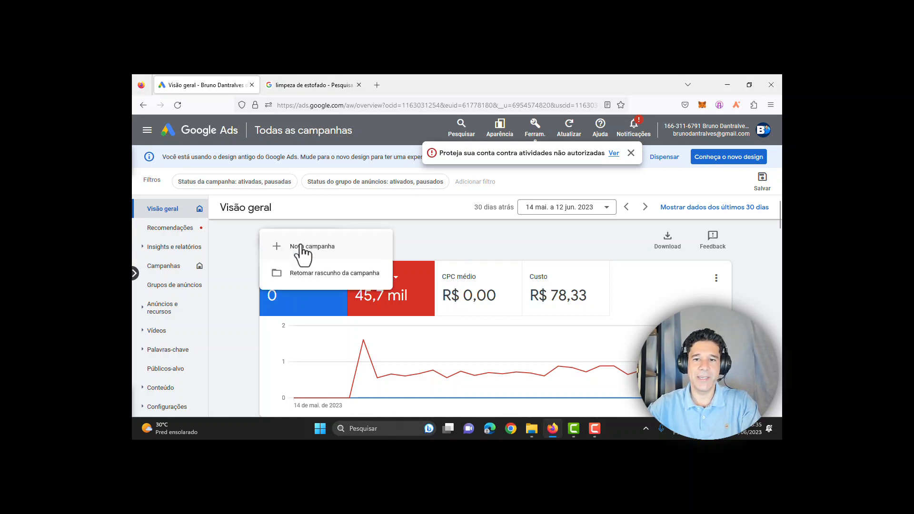
# Step: Start a new campaign, passing over Vendas, Leads and Tráfego do site to create it without a goal
pyautogui.click(347, 253)
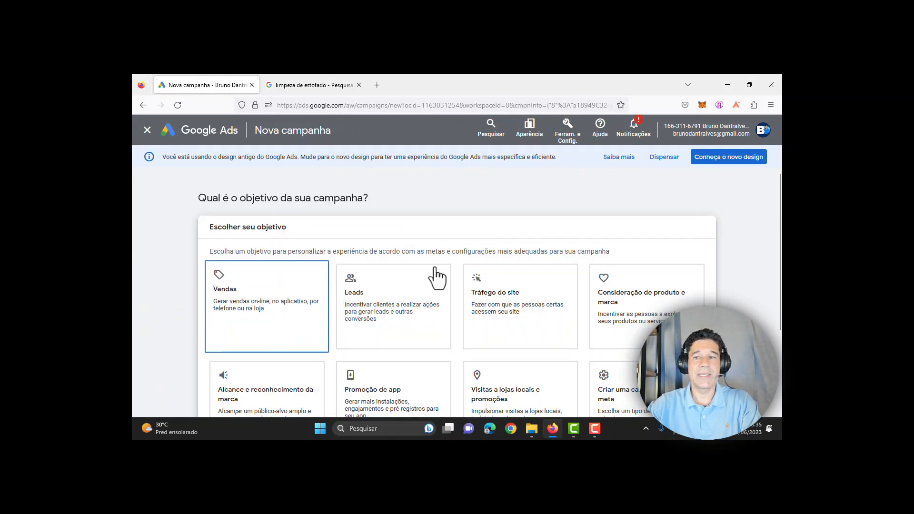
pyautogui.scroll(-2, 780, 214)
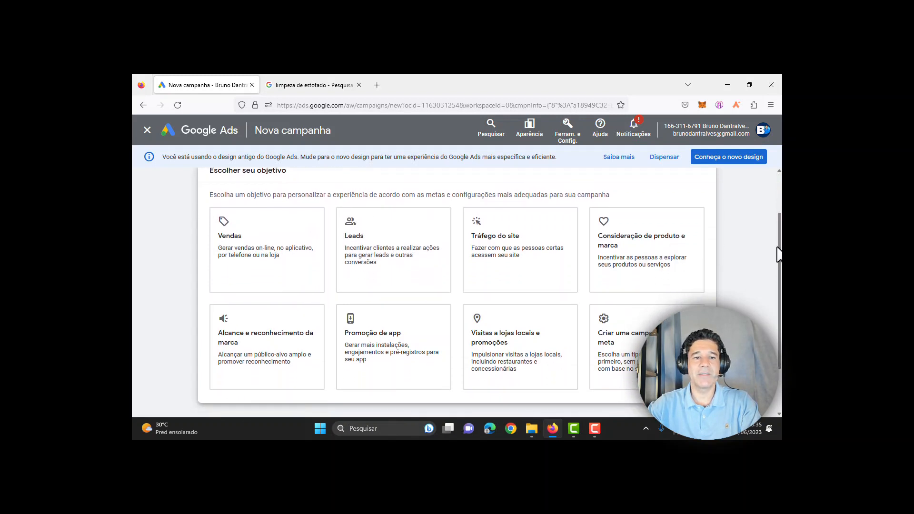
pyautogui.click(228, 234)
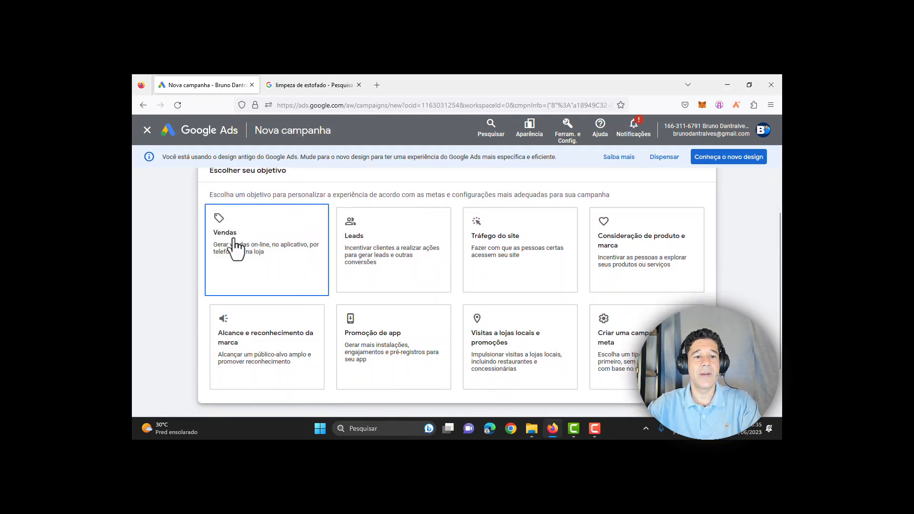
pyautogui.click(388, 250)
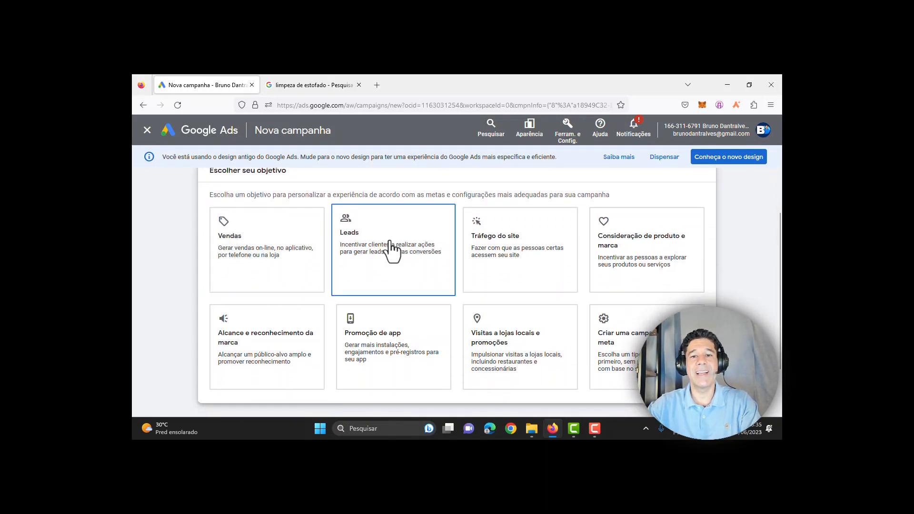
pyautogui.click(498, 238)
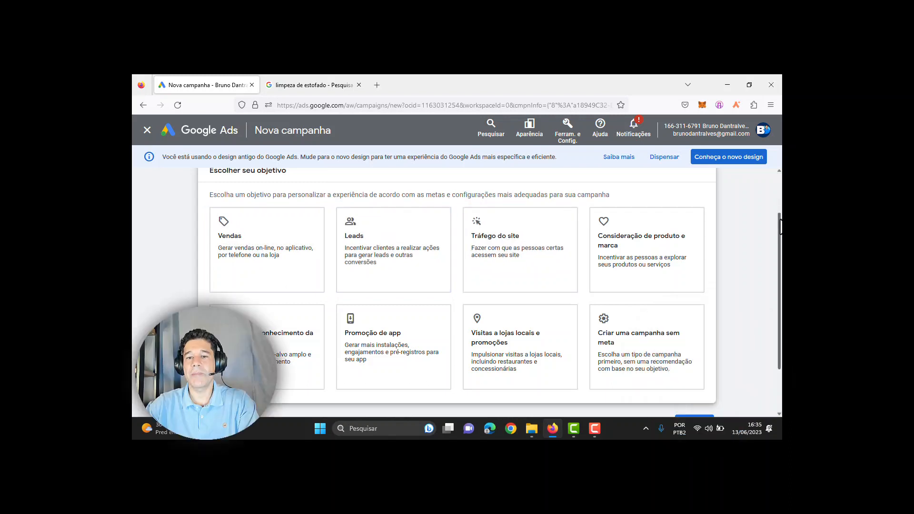
pyautogui.scroll(-2, 782, 280)
pyautogui.click(633, 305)
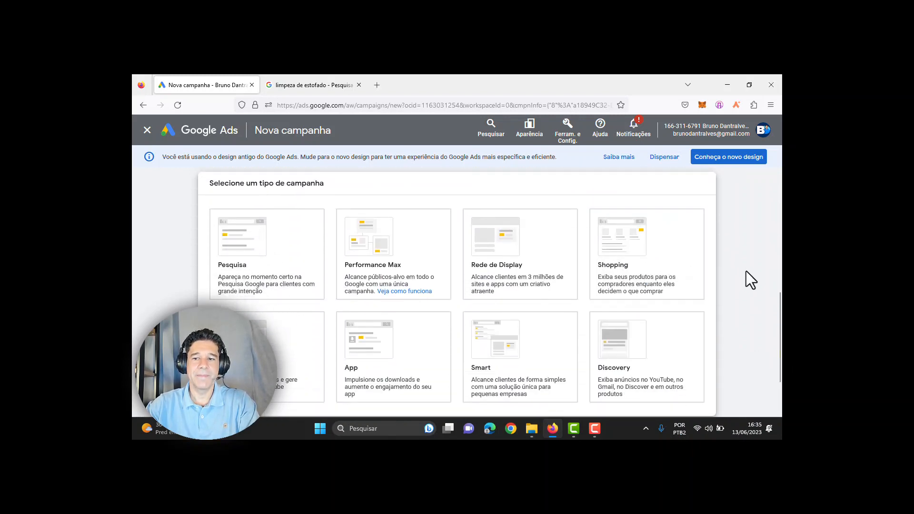
# Step: Pick the campaign type, trying Performance Max and Video before settling on Pesquisa
pyautogui.scroll(-1, 395, 285)
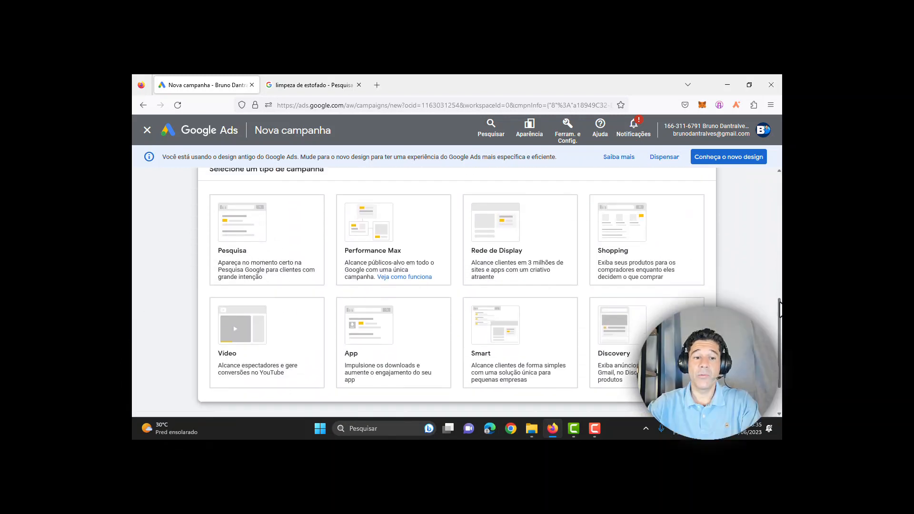
pyautogui.click(391, 280)
pyautogui.click(260, 365)
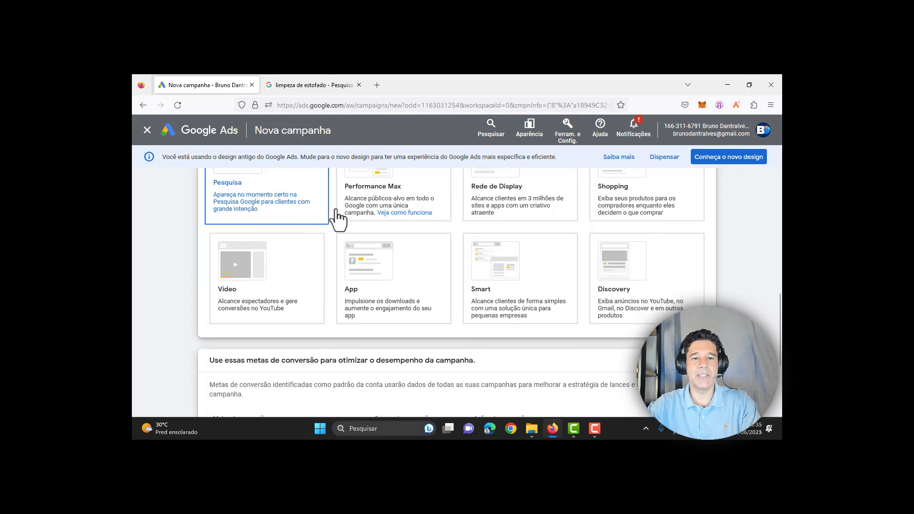
# Step: Continue to the campaign results options and tick Ligações telefônicas
pyautogui.scroll(-2, 304, 229)
pyautogui.scroll(-3, 342, 230)
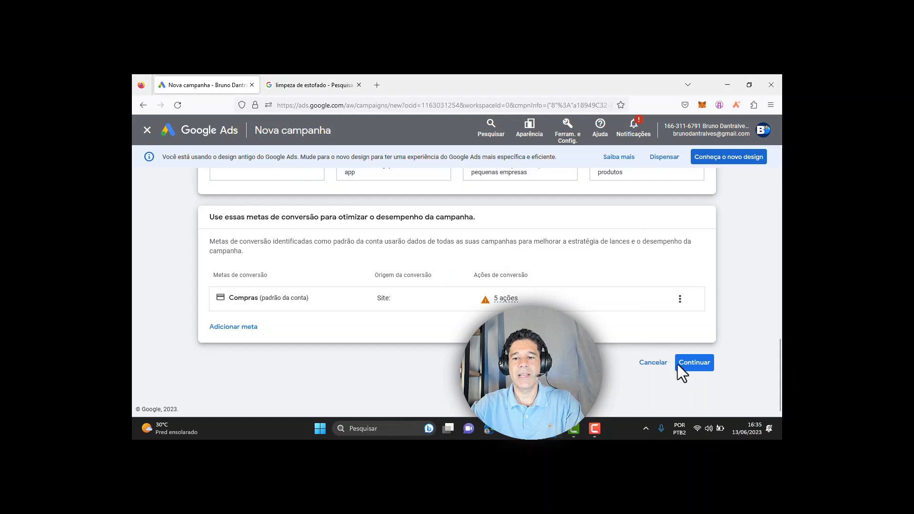
pyautogui.click(690, 366)
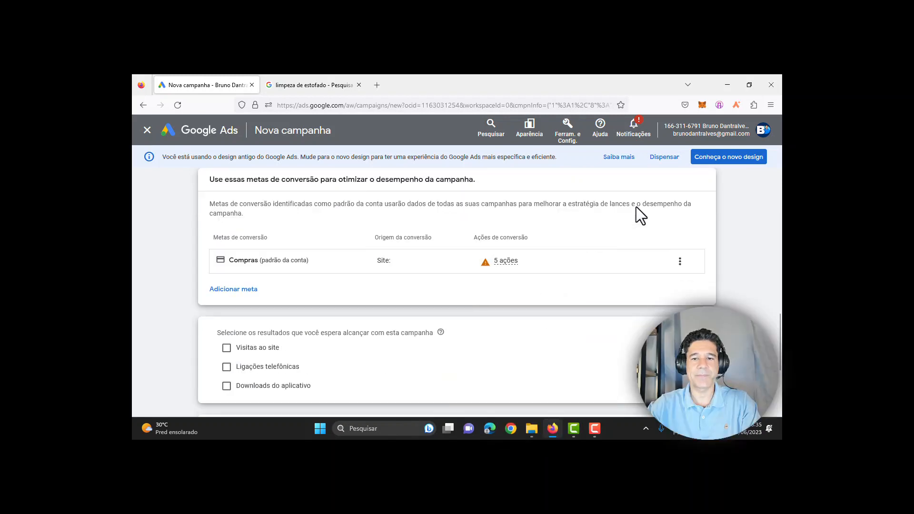
pyautogui.click(227, 348)
pyautogui.click(285, 370)
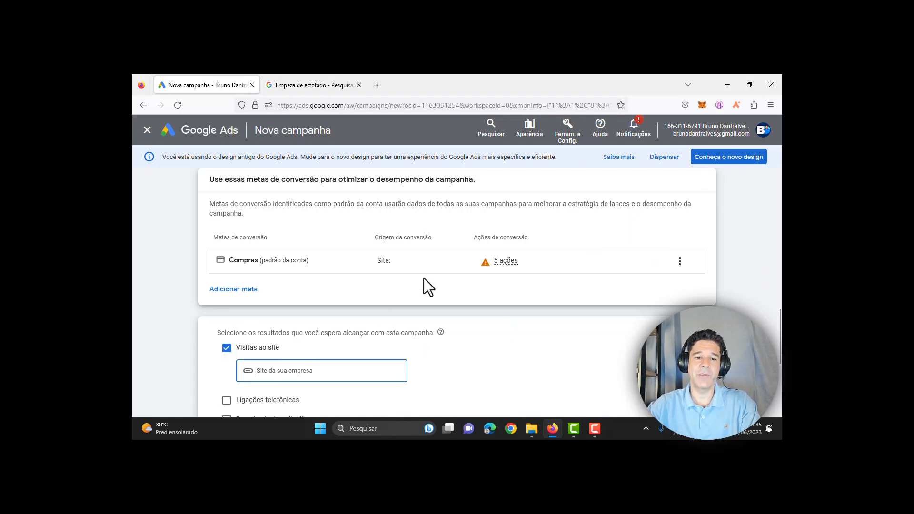
pyautogui.scroll(-3, 598, 324)
pyautogui.scroll(-1, 598, 322)
pyautogui.scroll(1, 306, 262)
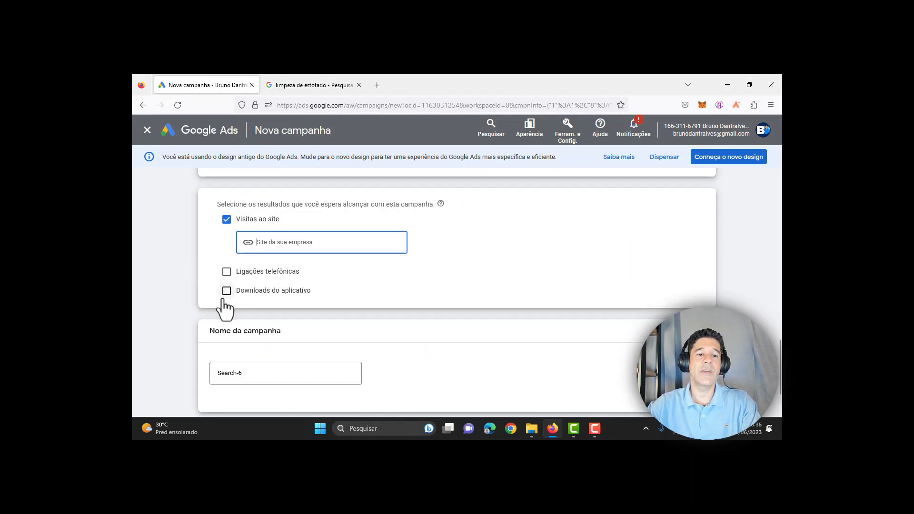
pyautogui.click(227, 278)
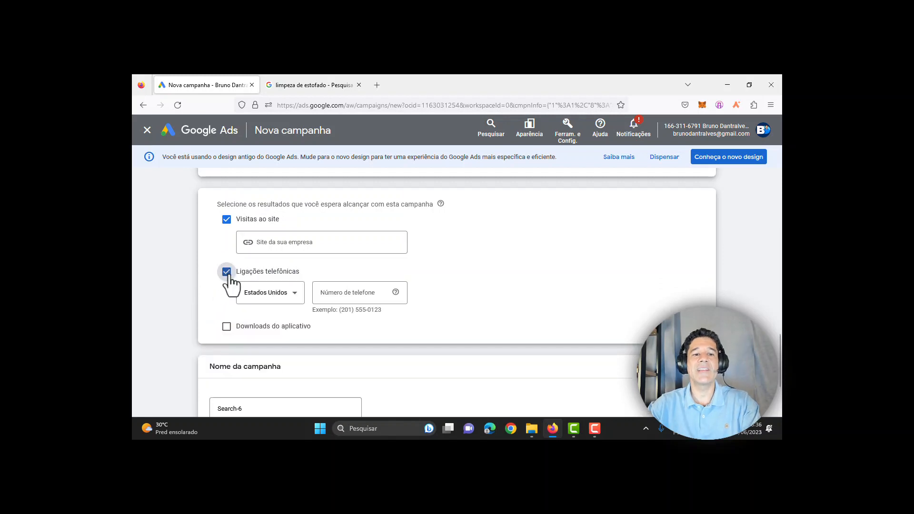
# Step: Set Brasil as the phone country, untick Visitas ao site and enter the business phone number
pyautogui.click(283, 295)
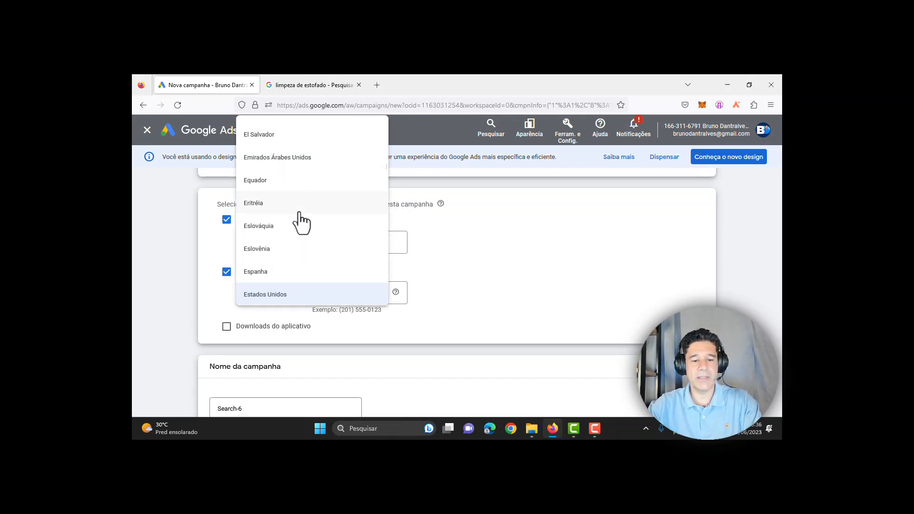
pyautogui.scroll(10, 290, 238)
pyautogui.click(271, 295)
pyautogui.click(355, 295)
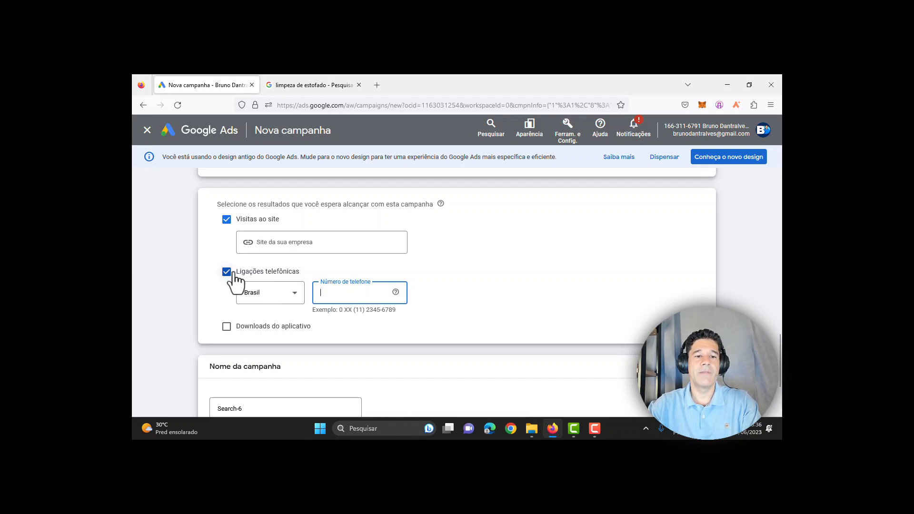
pyautogui.click(226, 220)
pyautogui.click(329, 259)
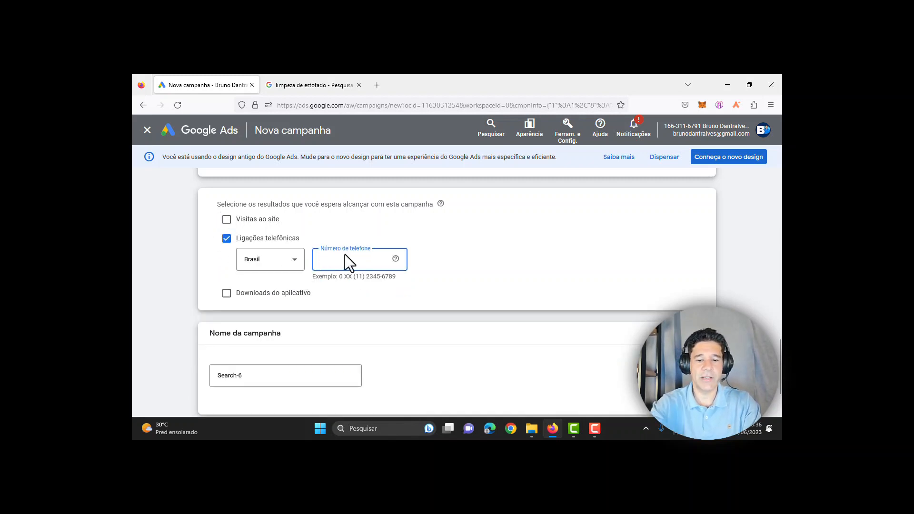
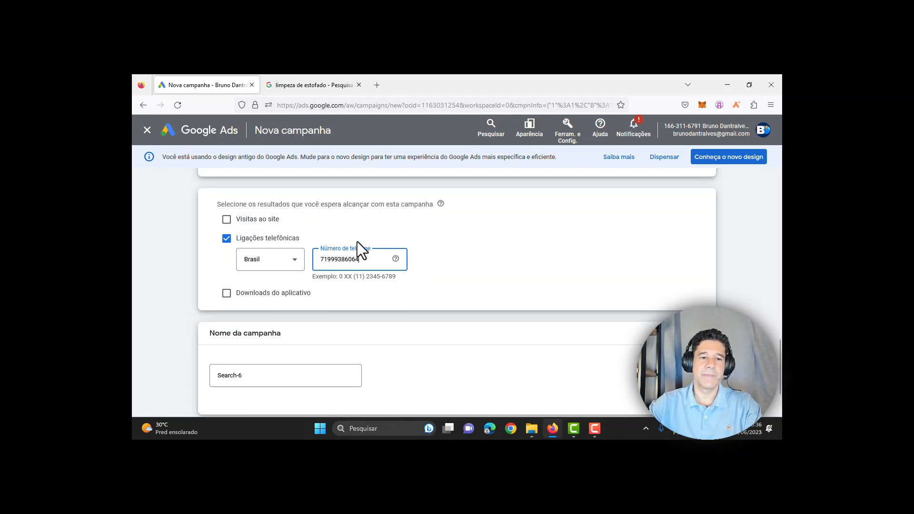
pyautogui.scroll(-3, 501, 322)
# Step: Replace the default name Search-6 with 'Campanha Teste ligação telefonica Rede de Pesquisa' and continue
pyautogui.tripleClick(265, 311)
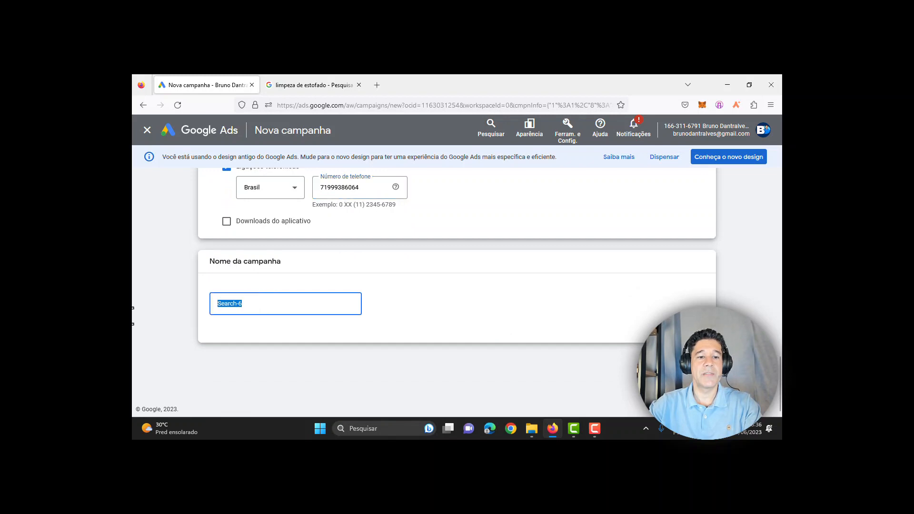
pyautogui.write('Test')
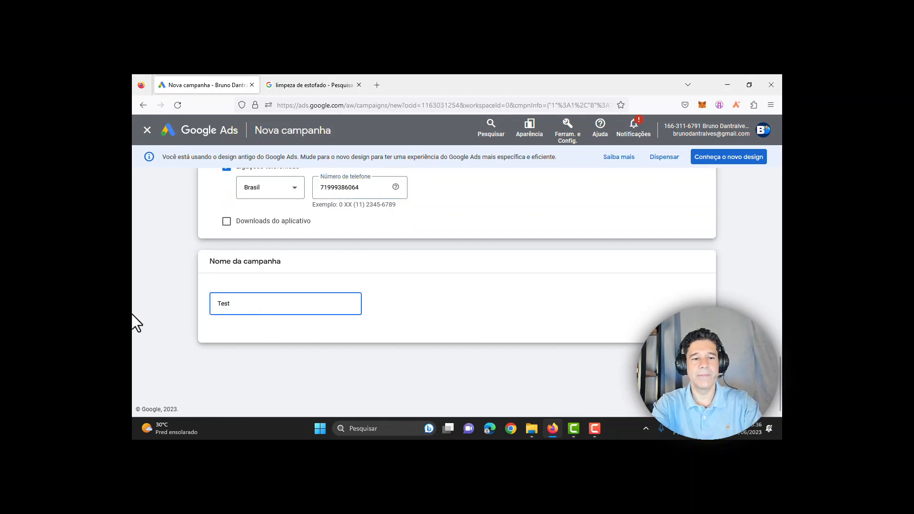
pyautogui.press('BackSpace')
pyautogui.press('BackSpace')
pyautogui.press('BackSpace')
pyautogui.press('BackSpace')
pyautogui.write('Ca')
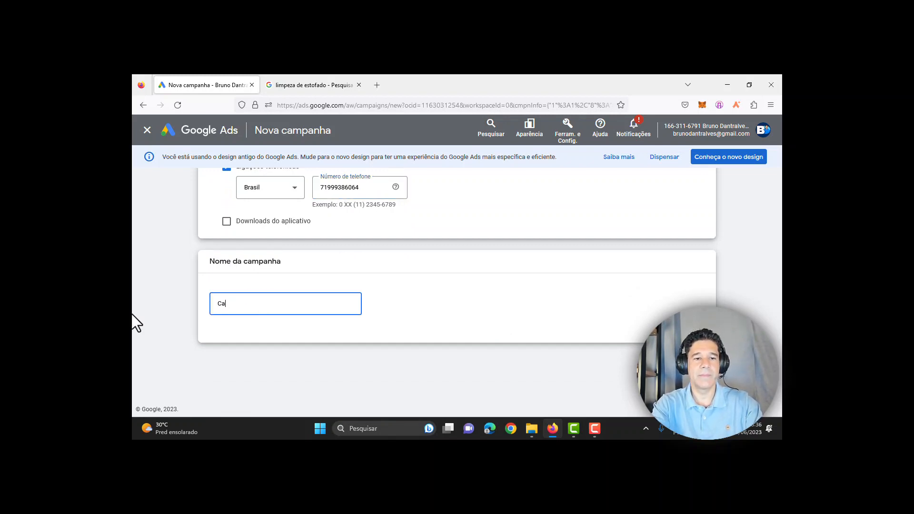
pyautogui.write('mpanha Teste')
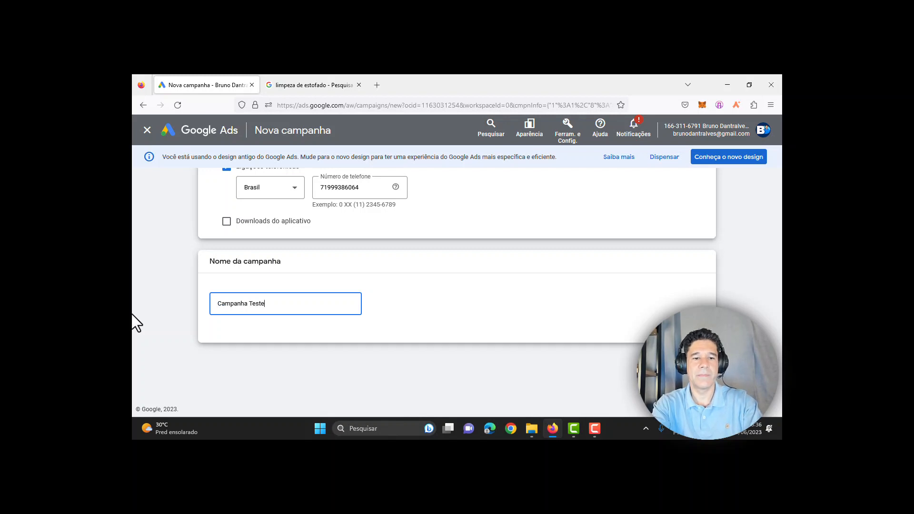
pyautogui.write(' ligação telefonica')
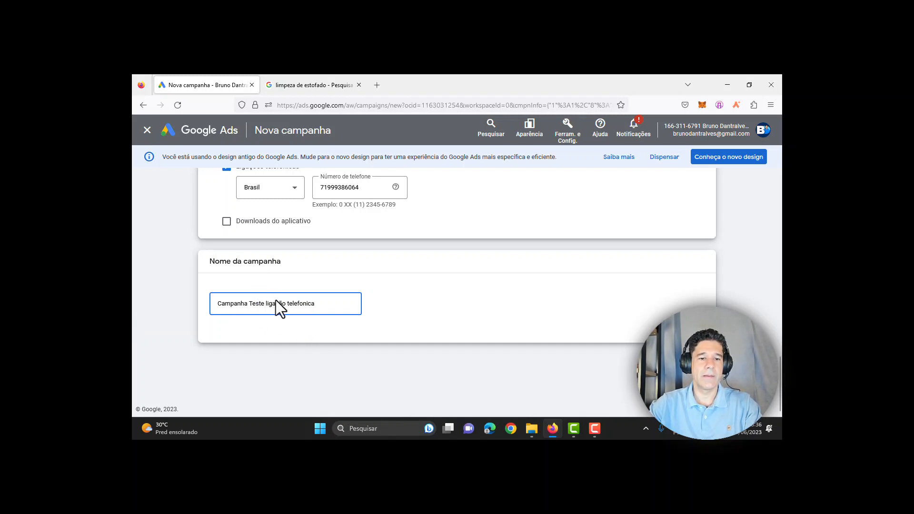
pyautogui.write('Rede d')
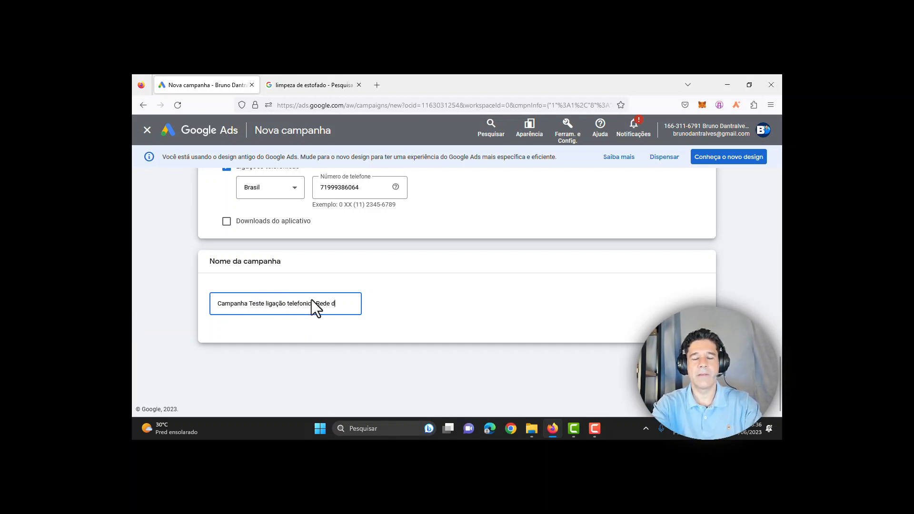
pyautogui.write('e Pesquisa')
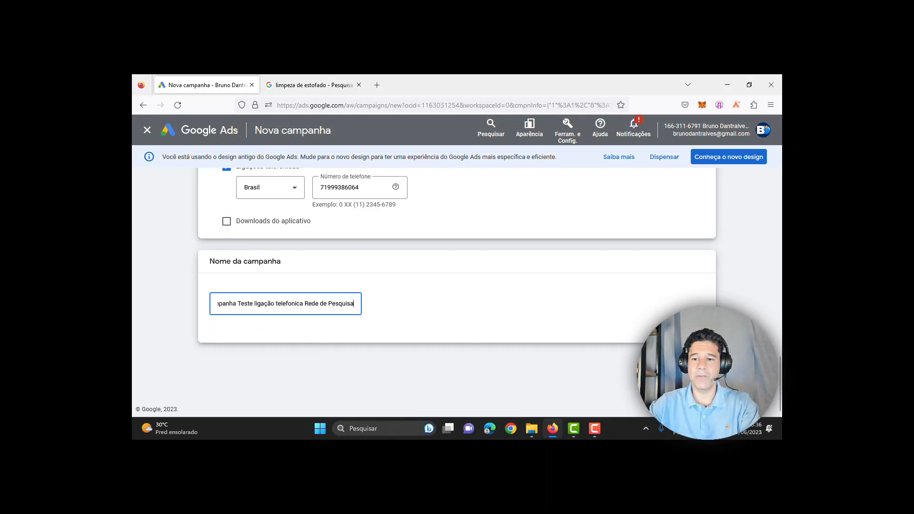
pyautogui.click(693, 363)
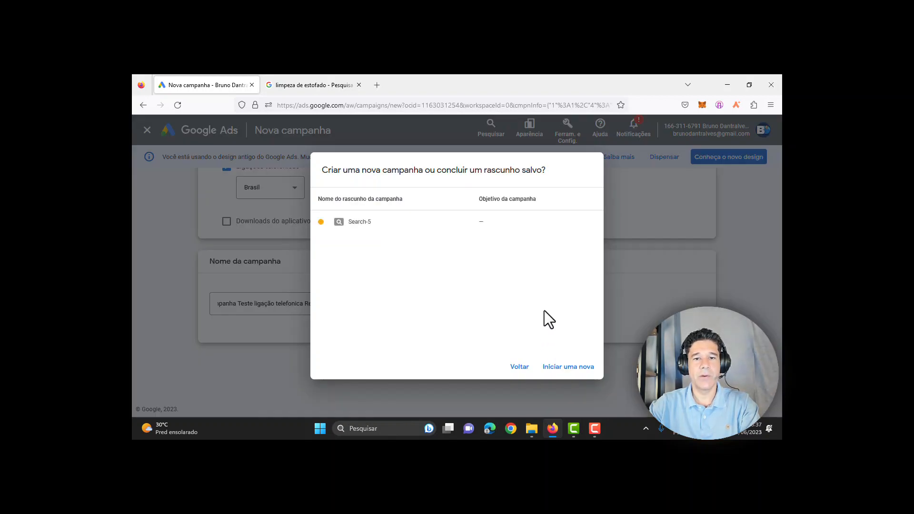
# Step: Start a new campaign instead of the draft and set the bidding focus to Cliques
pyautogui.click(568, 367)
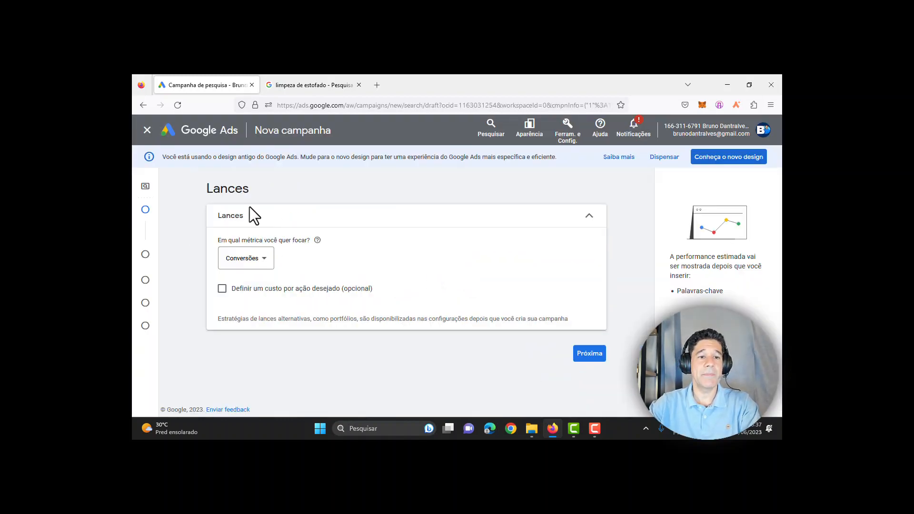
pyautogui.click(264, 259)
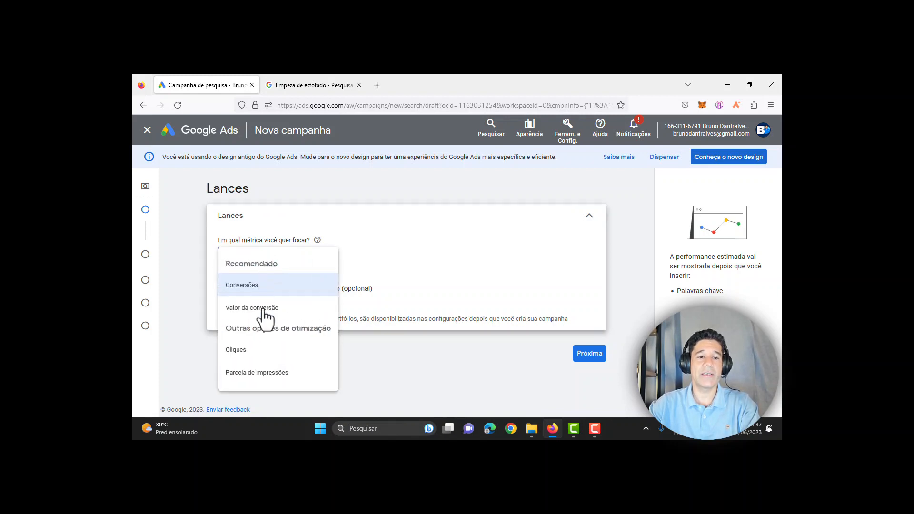
pyautogui.click(241, 350)
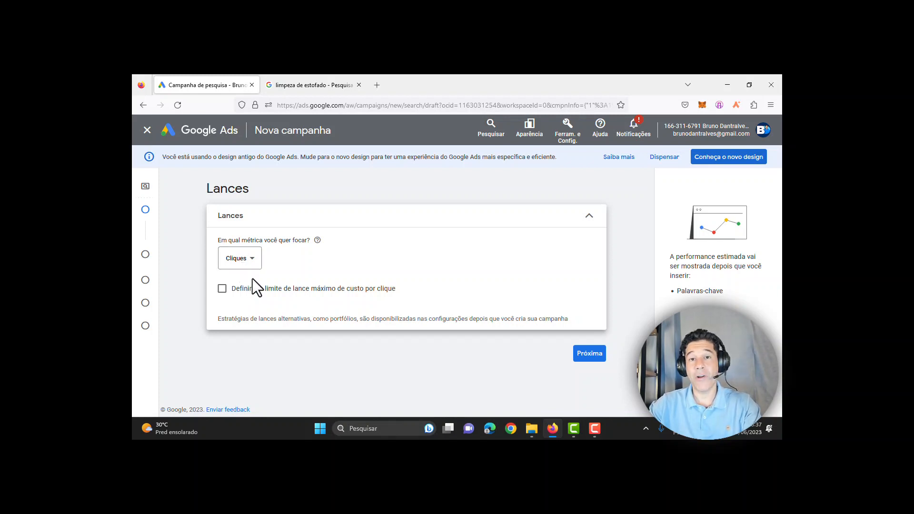
# Step: Enable a maximum cost-per-click bid limit of R$ 2
pyautogui.click(222, 289)
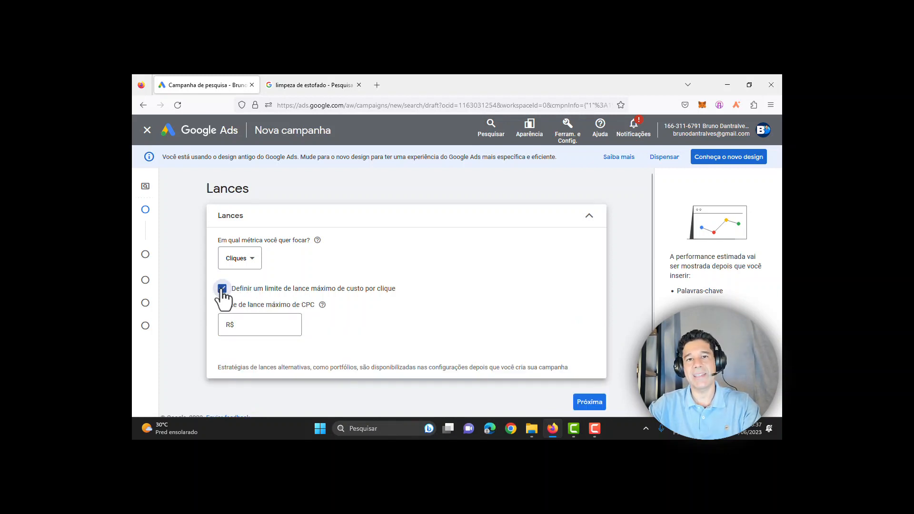
pyautogui.click(286, 327)
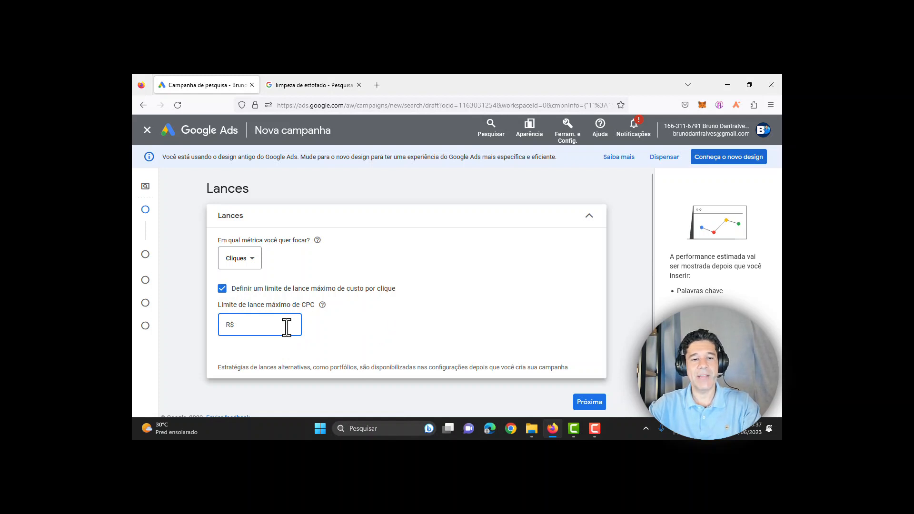
pyautogui.write('2')
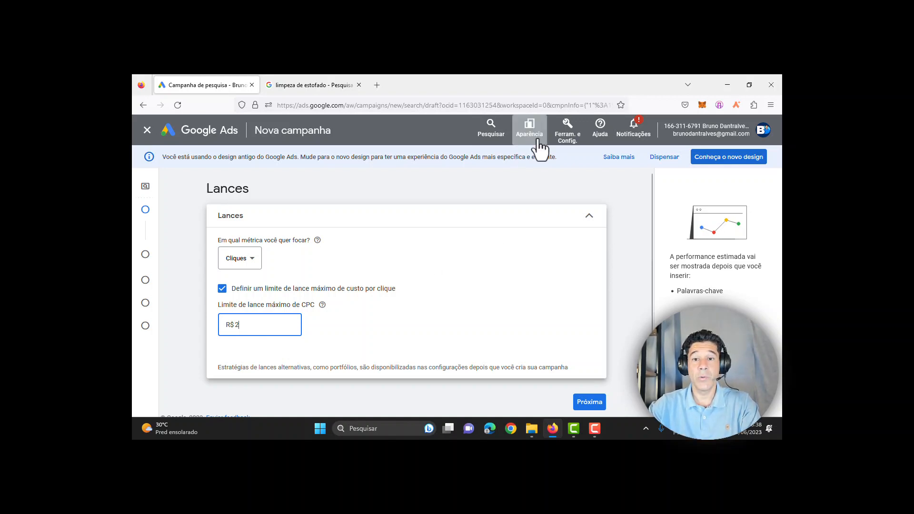
# Step: Copy the campaign page address and load it in a new browser tab
pyautogui.rightClick(565, 138)
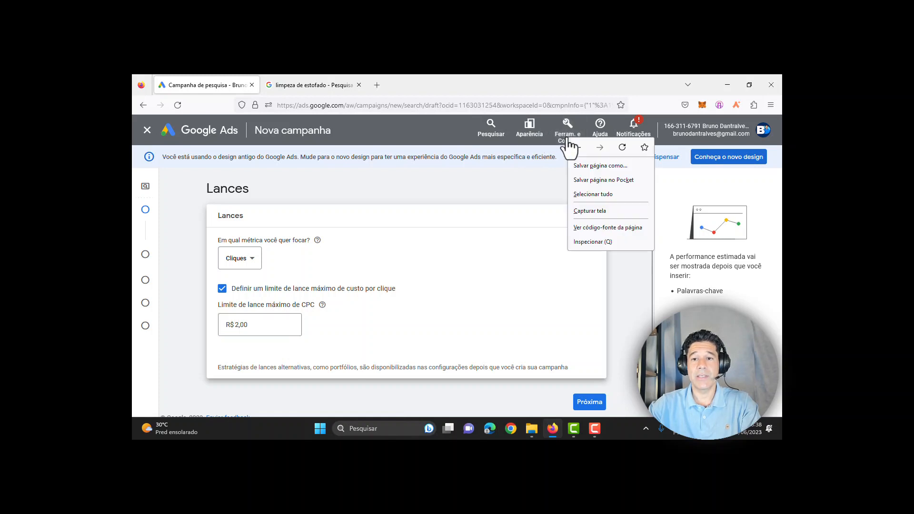
pyautogui.click(396, 101)
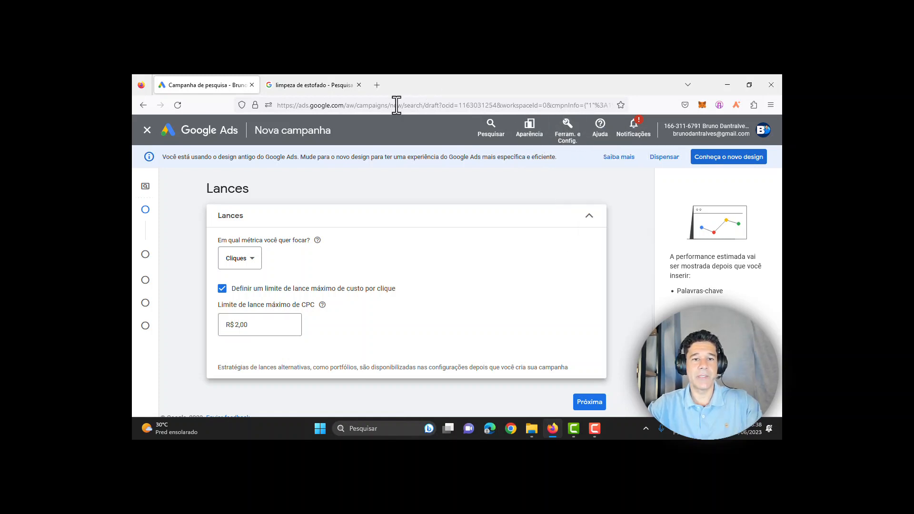
pyautogui.click(396, 104)
pyautogui.click(379, 84)
pyautogui.hotkey('ctrl', 'v')
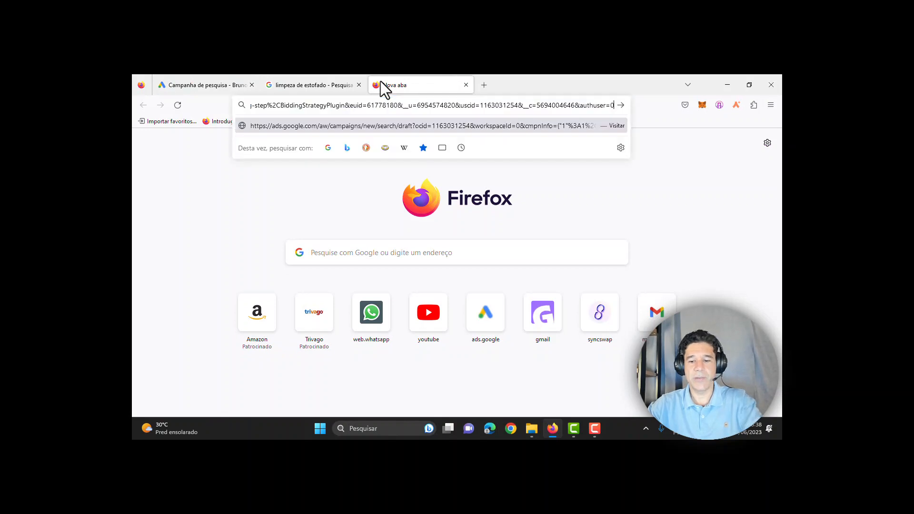
pyautogui.press('Return')
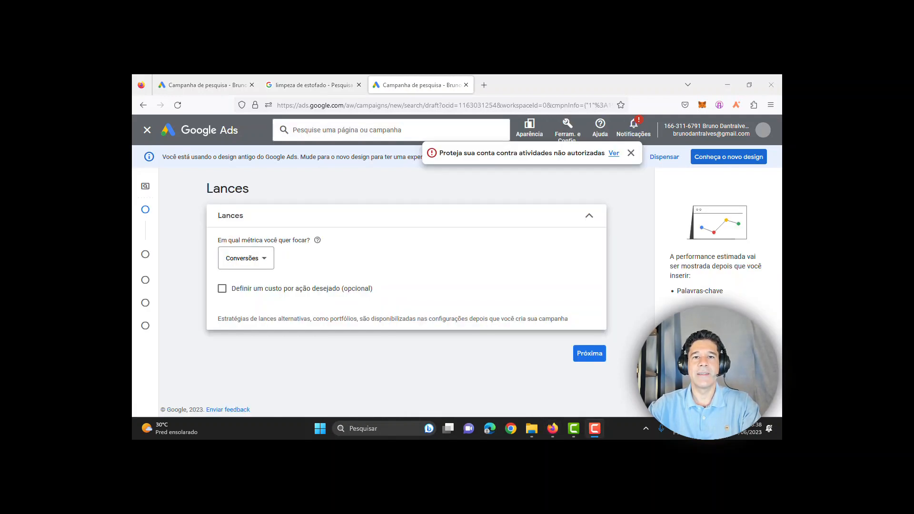
# Step: Go to the Planejador de palavras-chave from Ferramentas e Configurações, discarding the unsaved draft
pyautogui.click(570, 126)
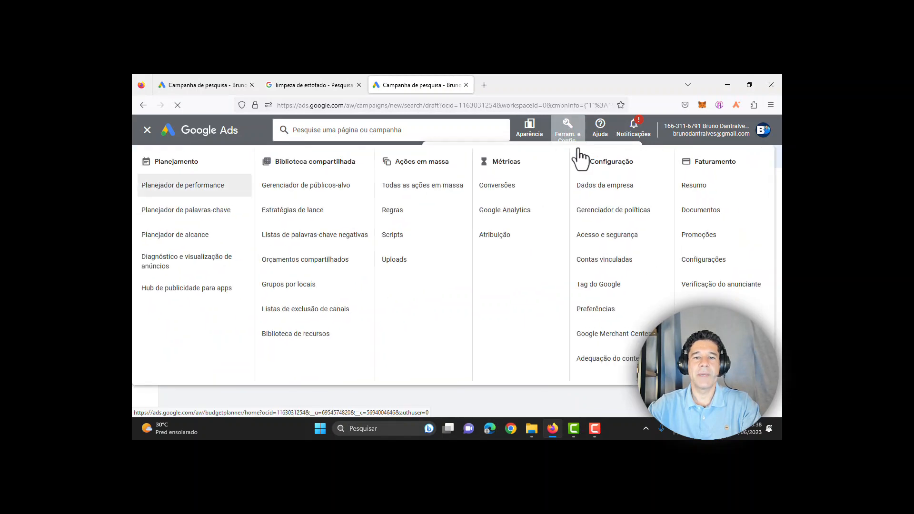
pyautogui.click(191, 215)
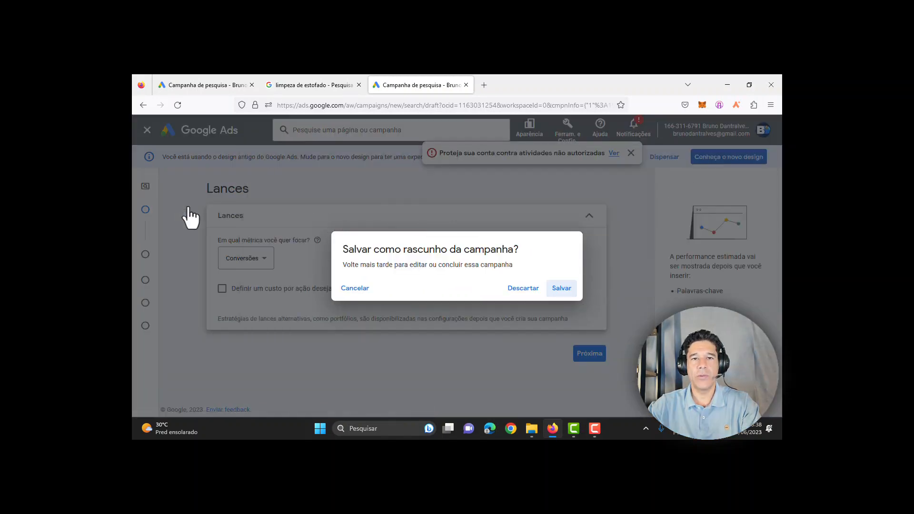
pyautogui.click(536, 289)
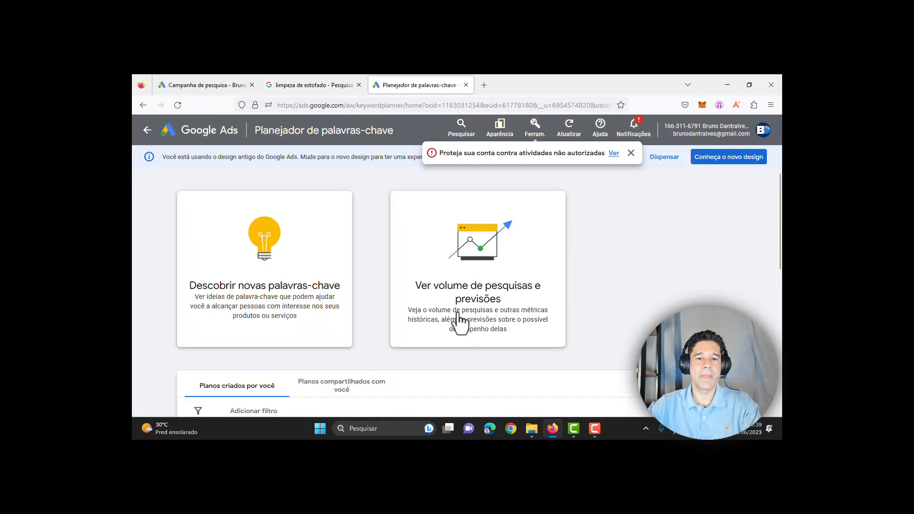
# Step: Forecast search volume for 'advogado trabalhista' (49.500 monthly), then switch back to the campaign tab
pyautogui.click(513, 303)
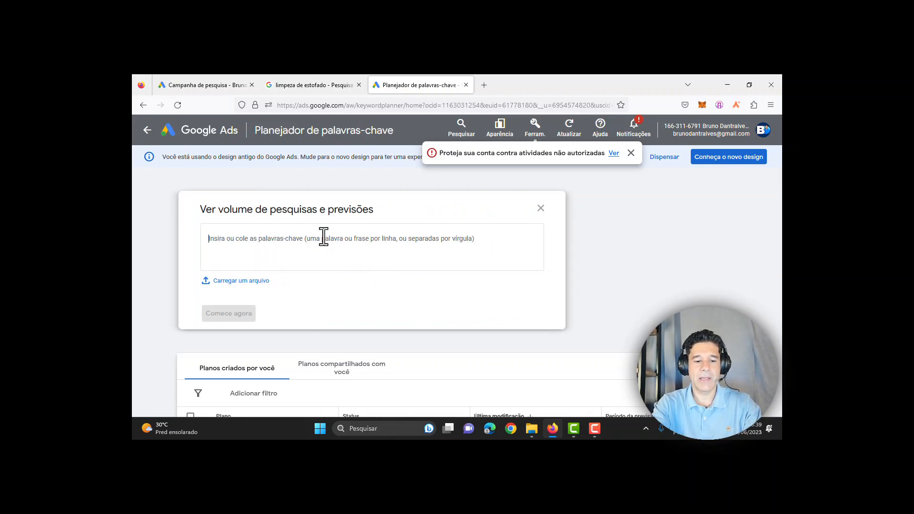
pyautogui.write('advogad')
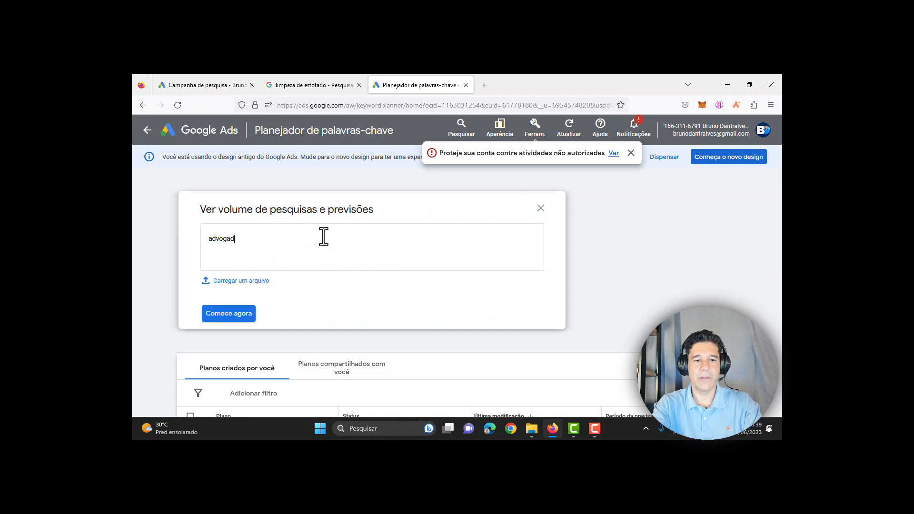
pyautogui.write('o trabal')
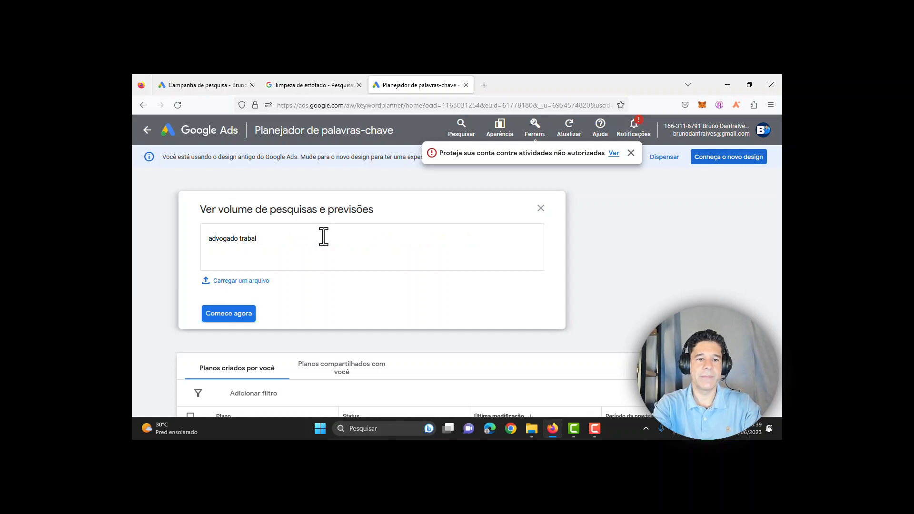
pyautogui.write('hista')
pyautogui.click(241, 317)
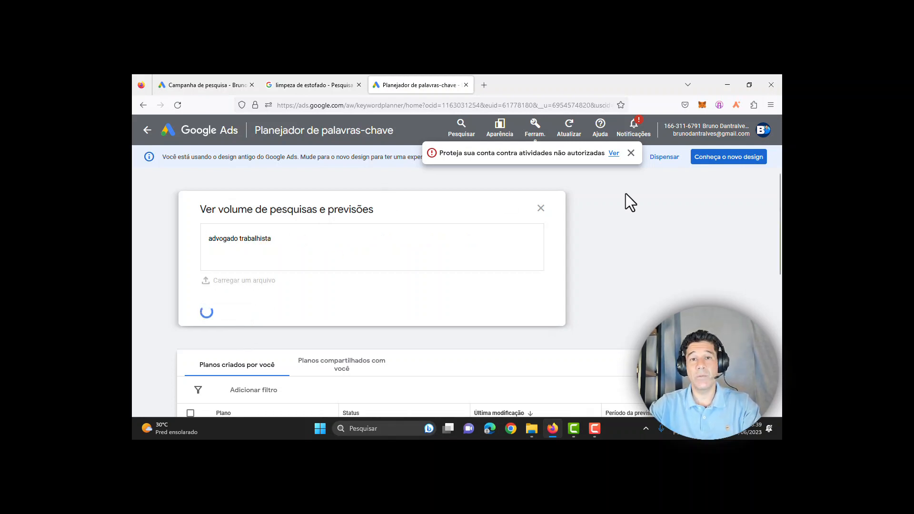
pyautogui.click(631, 153)
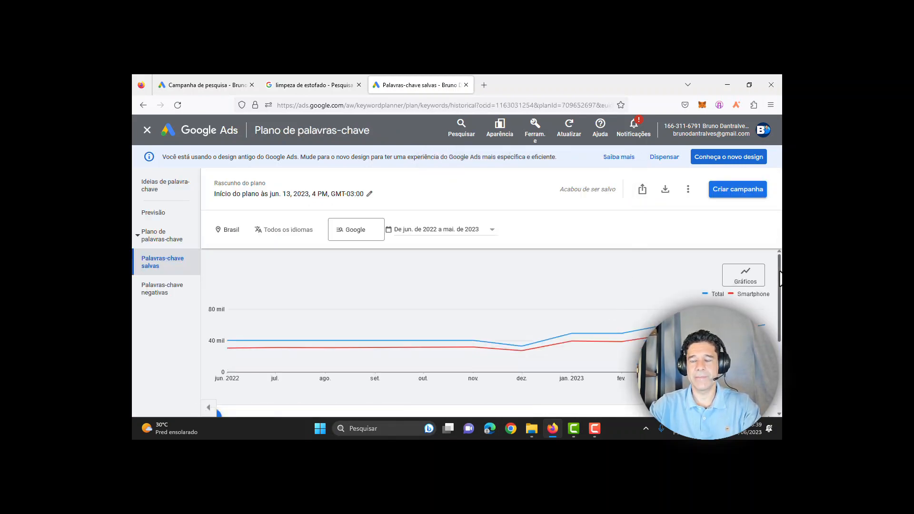
pyautogui.moveTo(780, 279); pyautogui.dragTo(780, 348)
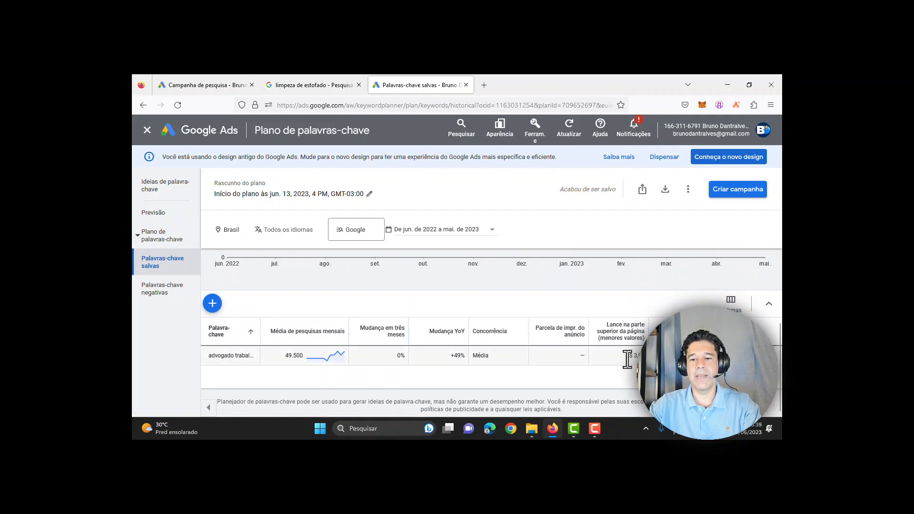
pyautogui.moveTo(625, 356); pyautogui.dragTo(654, 356)
pyautogui.click(668, 356)
pyautogui.click(241, 84)
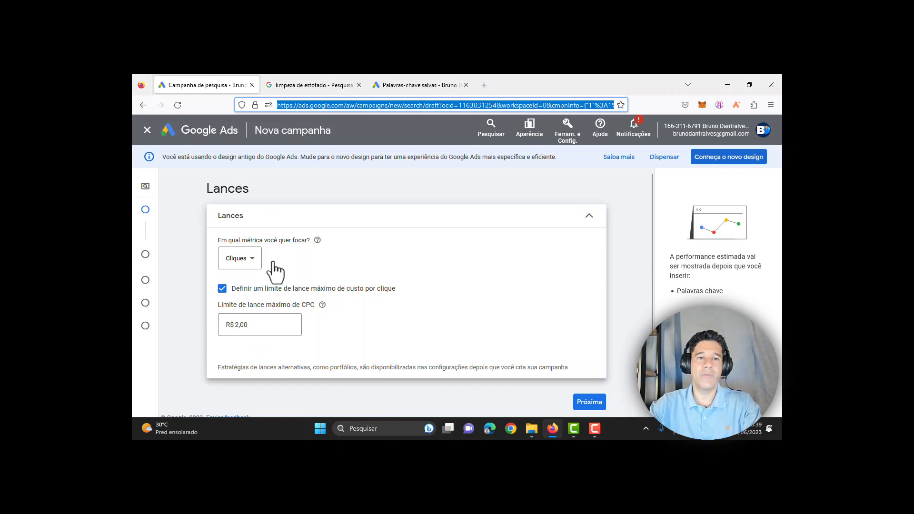
# Step: Replace the R$ 2,00 maximum CPC bid limit with R$ 5,00 and continue to campaign settings
pyautogui.click(409, 87)
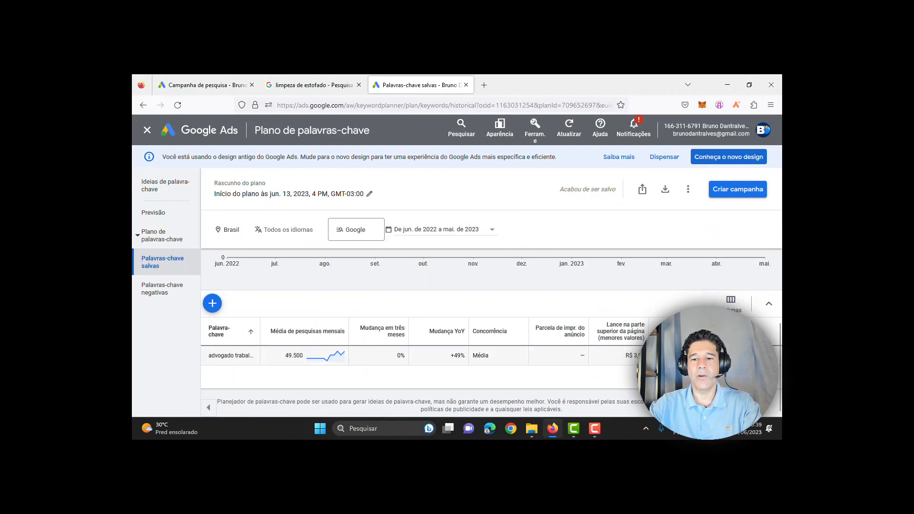
pyautogui.click(234, 84)
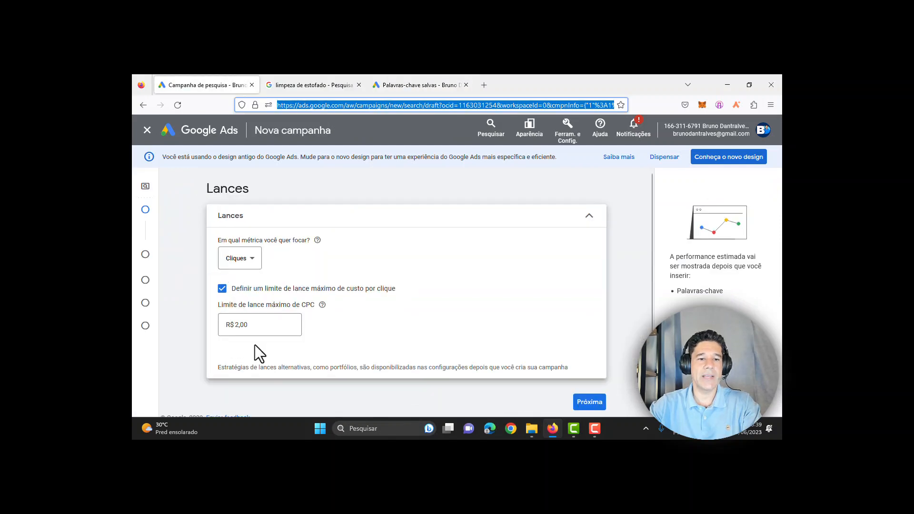
pyautogui.moveTo(235, 327); pyautogui.dragTo(307, 332)
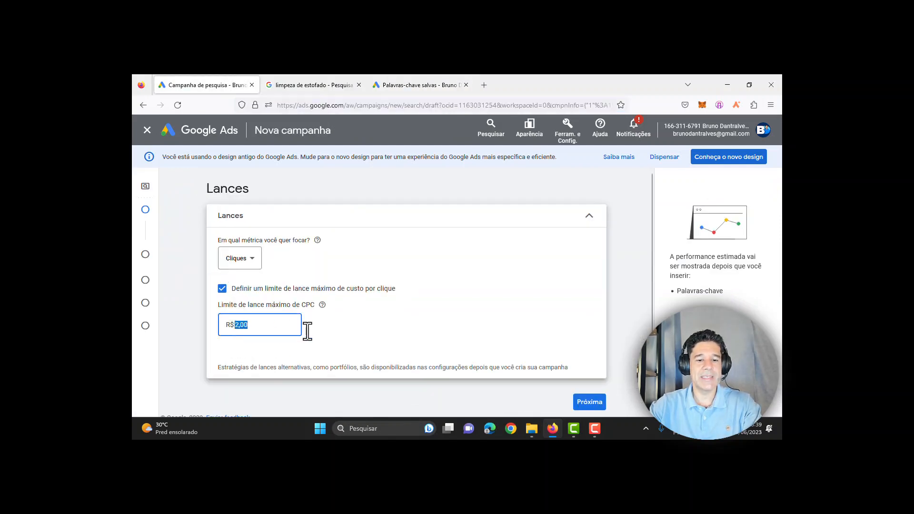
pyautogui.write('5')
pyautogui.press('Tab')
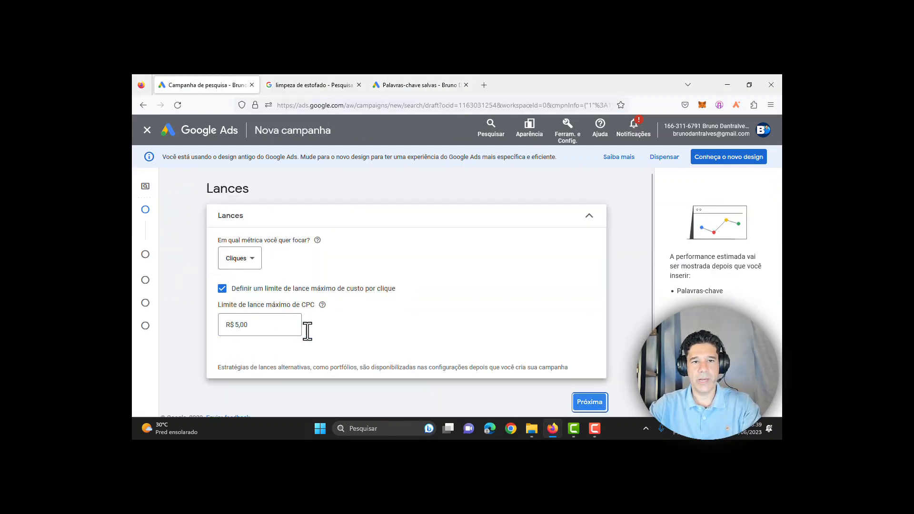
pyautogui.click(590, 402)
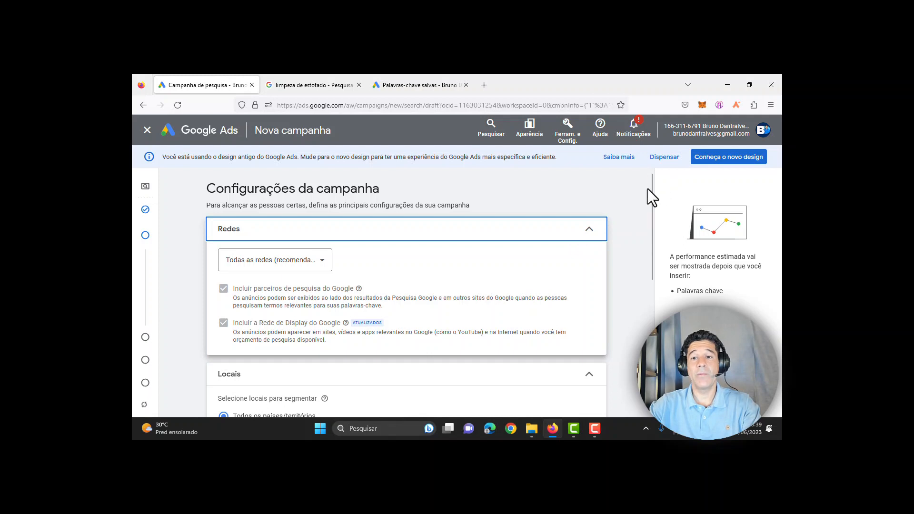
# Step: Uncheck Google search partners and the Google Display Network so only Google Search remains
pyautogui.click(310, 269)
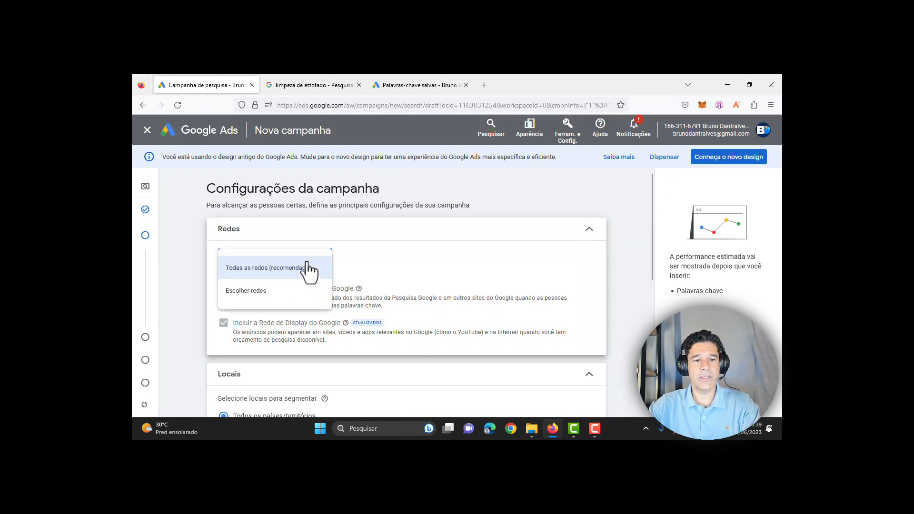
pyautogui.click(263, 291)
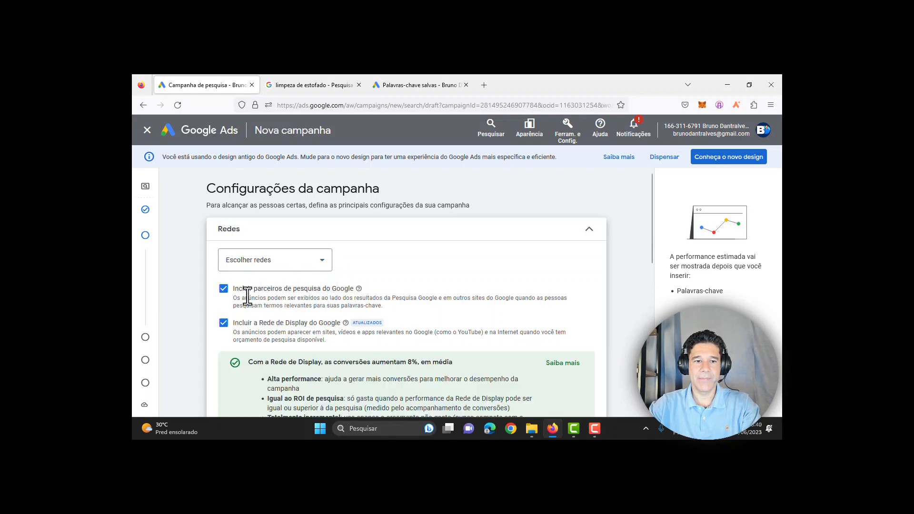
pyautogui.click(223, 290)
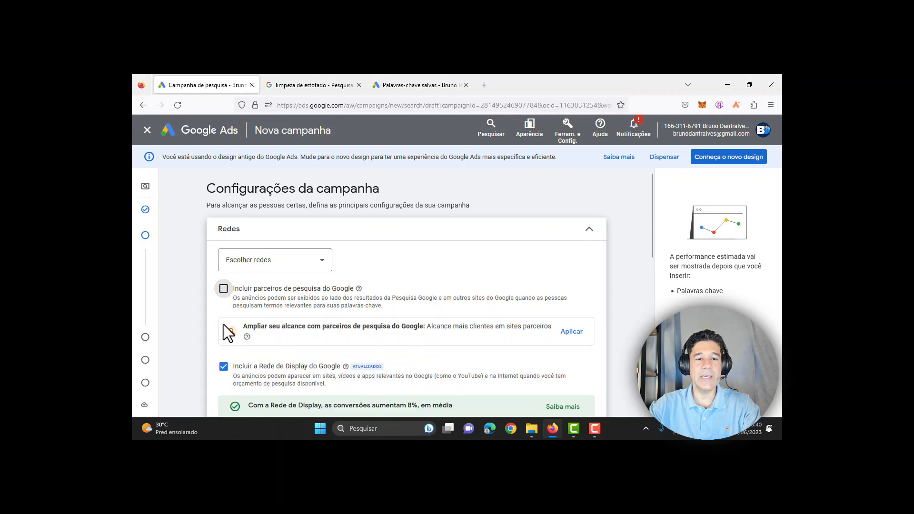
pyautogui.click(224, 367)
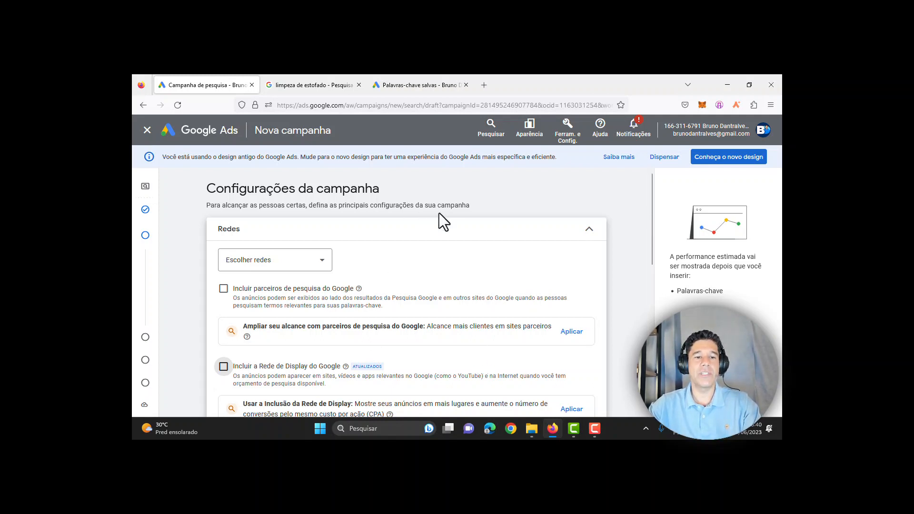
pyautogui.moveTo(651, 225); pyautogui.dragTo(650, 265)
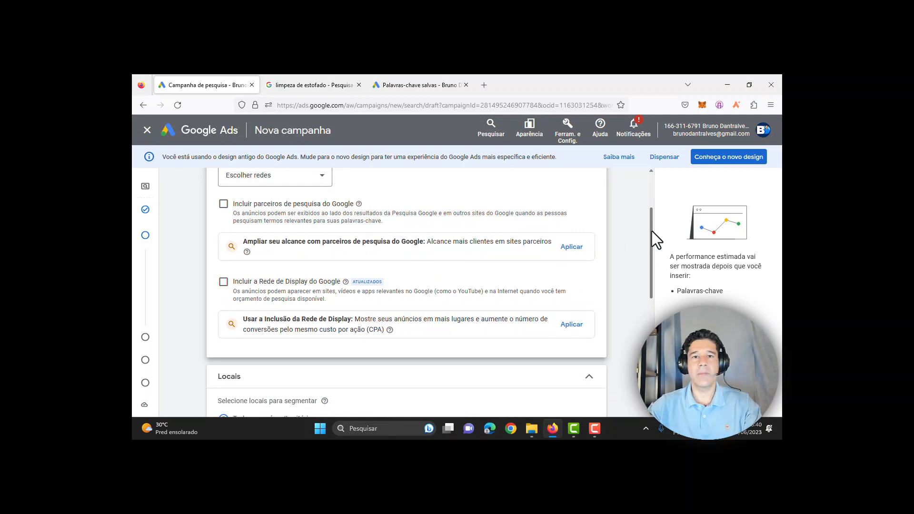
# Step: Expand the Locations section and choose the 'Inserir outro local' targeting option
pyautogui.scroll(-1, 650, 241)
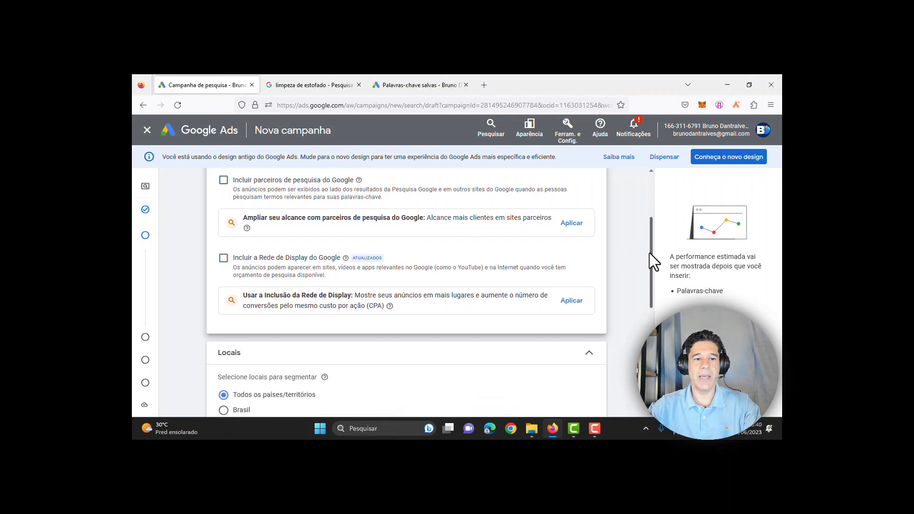
pyautogui.moveTo(649, 253); pyautogui.dragTo(647, 310)
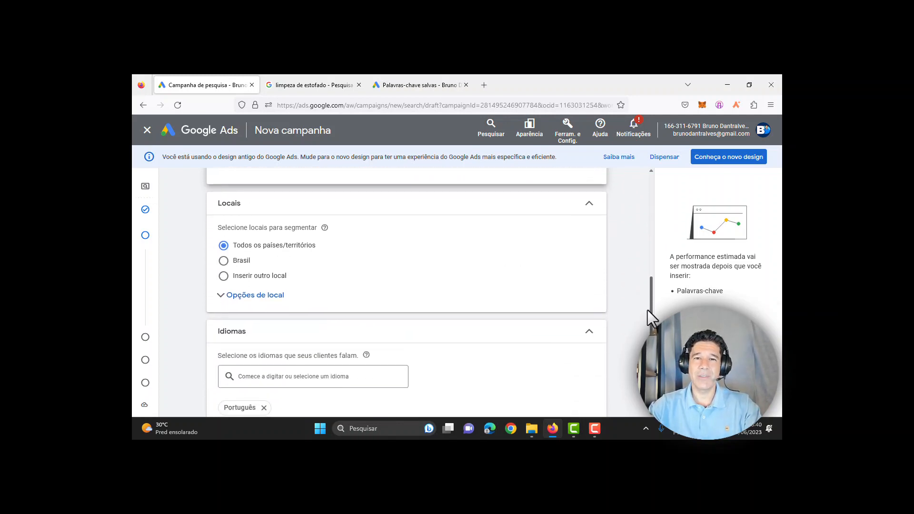
pyautogui.moveTo(217, 204); pyautogui.dragTo(245, 209)
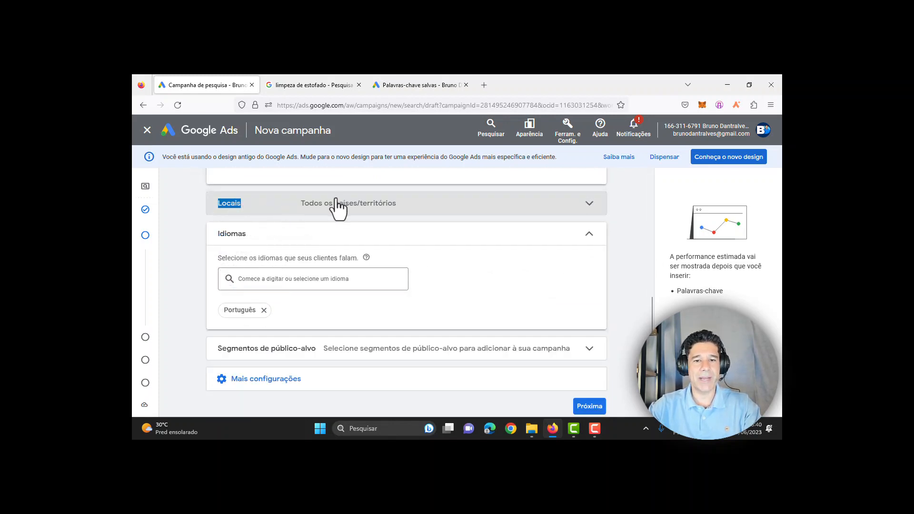
pyautogui.click(582, 208)
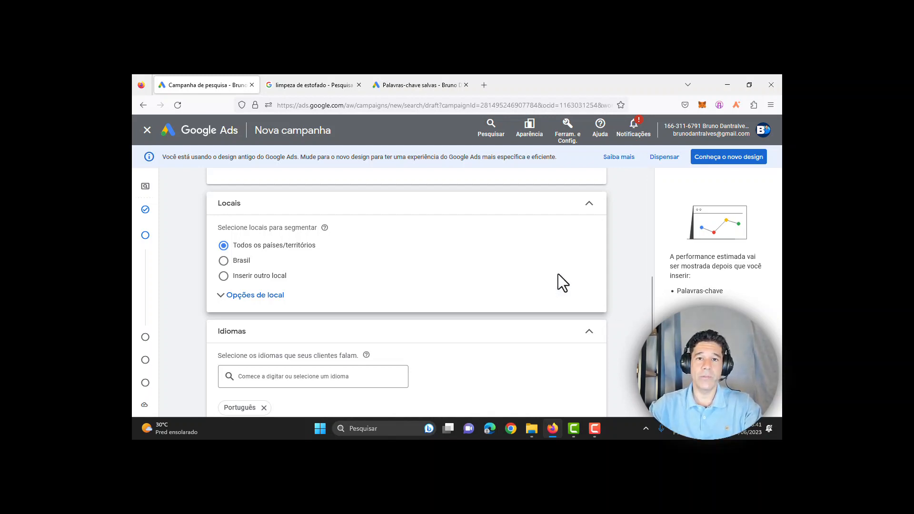
pyautogui.click(224, 261)
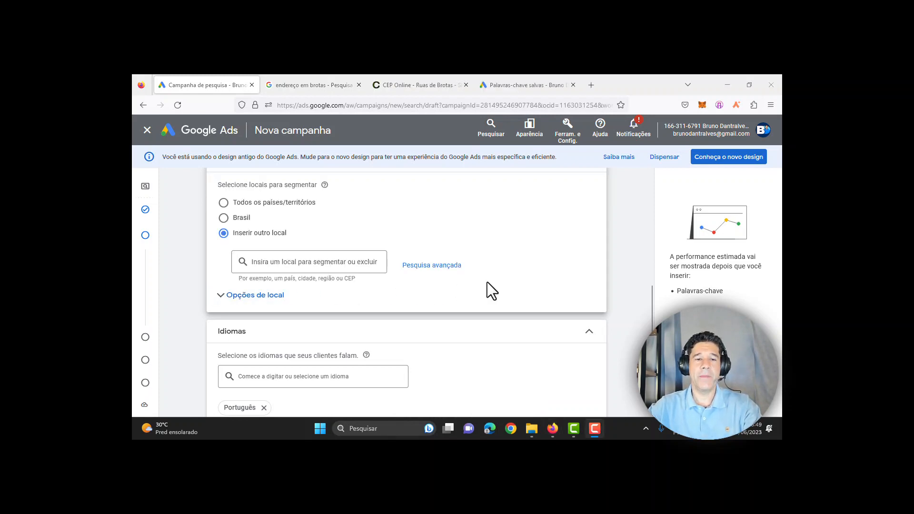
pyautogui.click(262, 240)
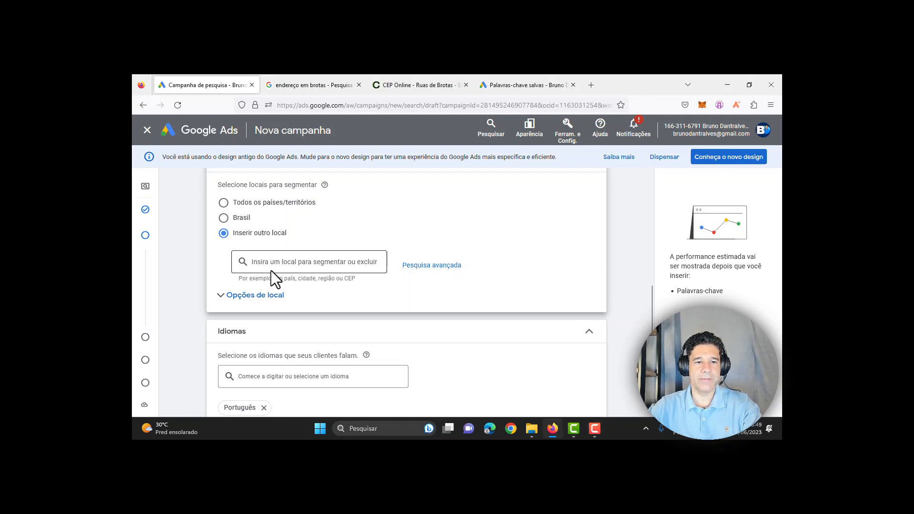
# Step: Add Salvador, Bahia as a location, remove it, and start searching for São Paulo
pyautogui.click(275, 261)
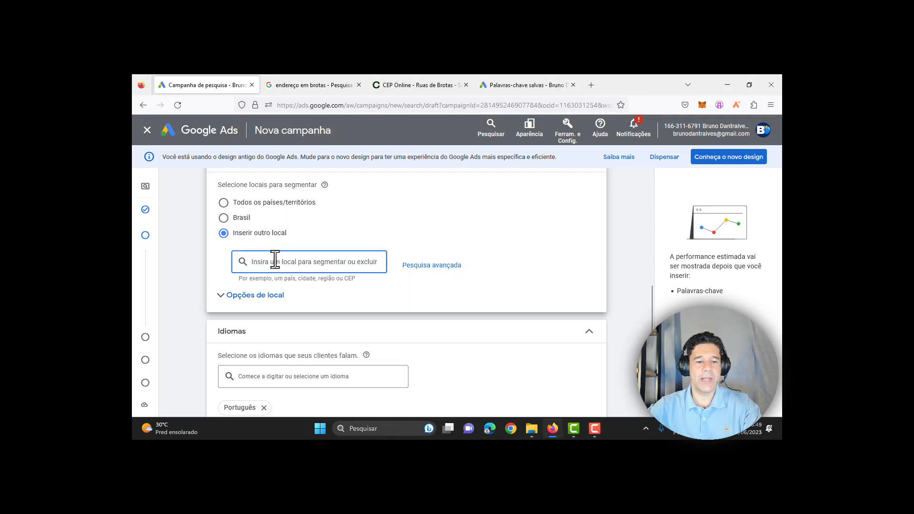
pyautogui.write('sal')
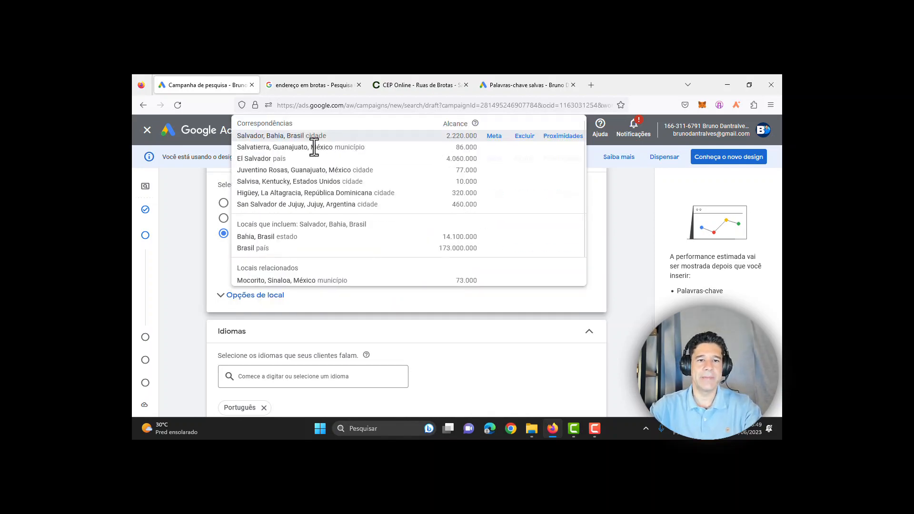
pyautogui.click(313, 136)
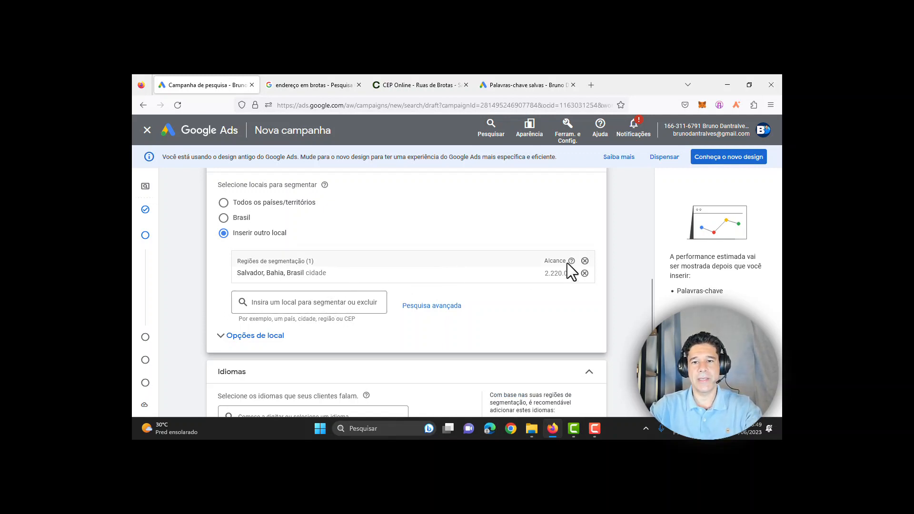
pyautogui.click(584, 274)
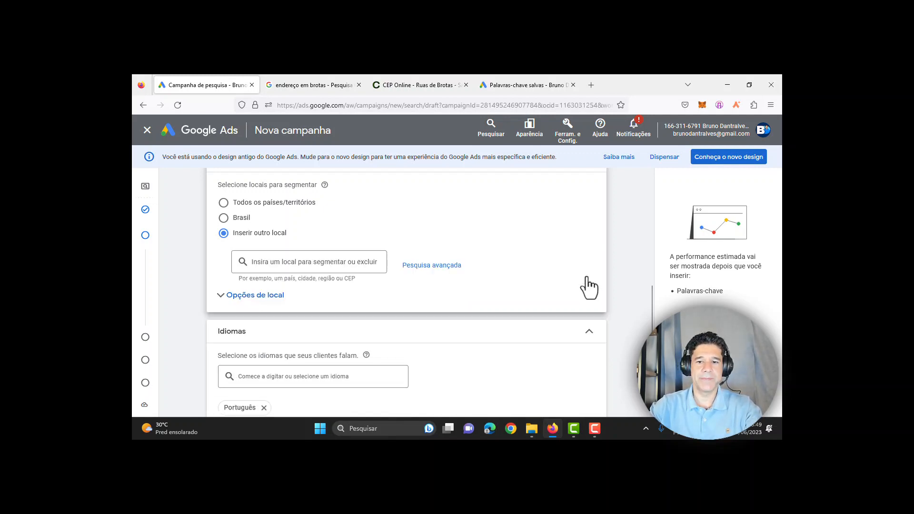
pyautogui.click(335, 261)
pyautogui.write('sa')
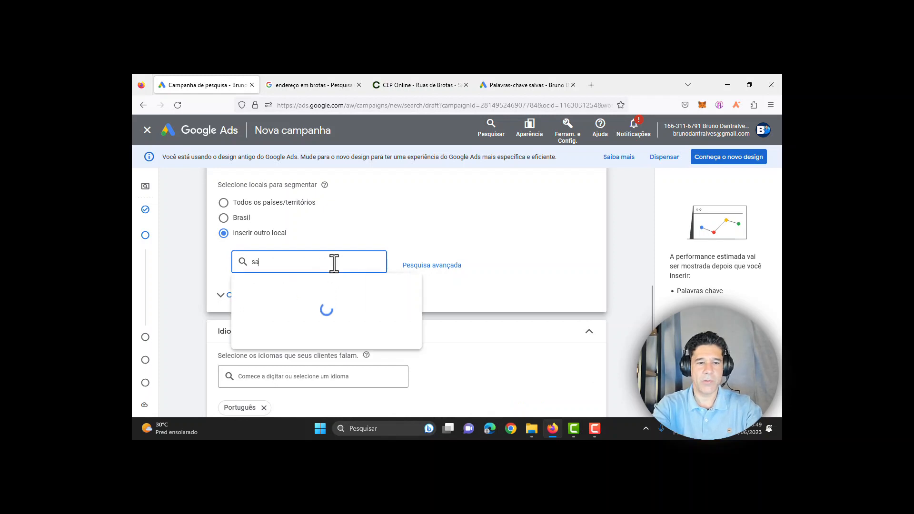
pyautogui.write('lvo paulo')
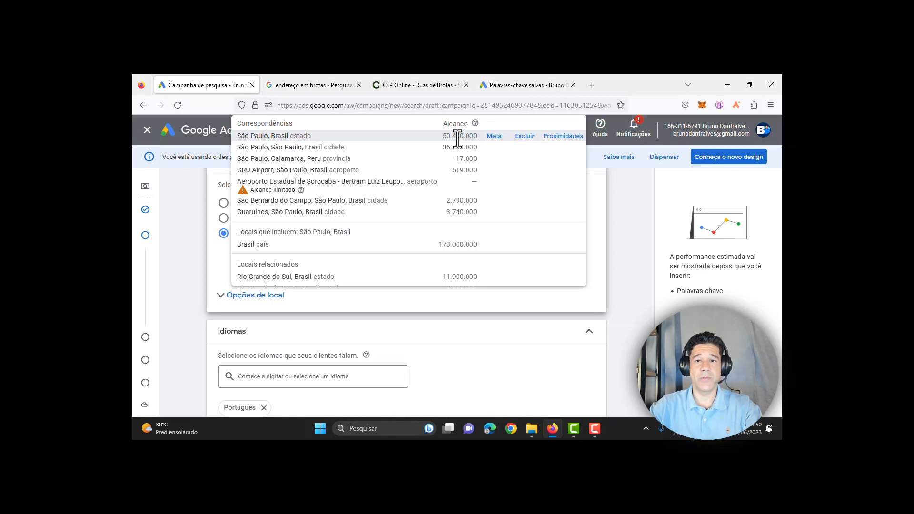
pyautogui.click(267, 135)
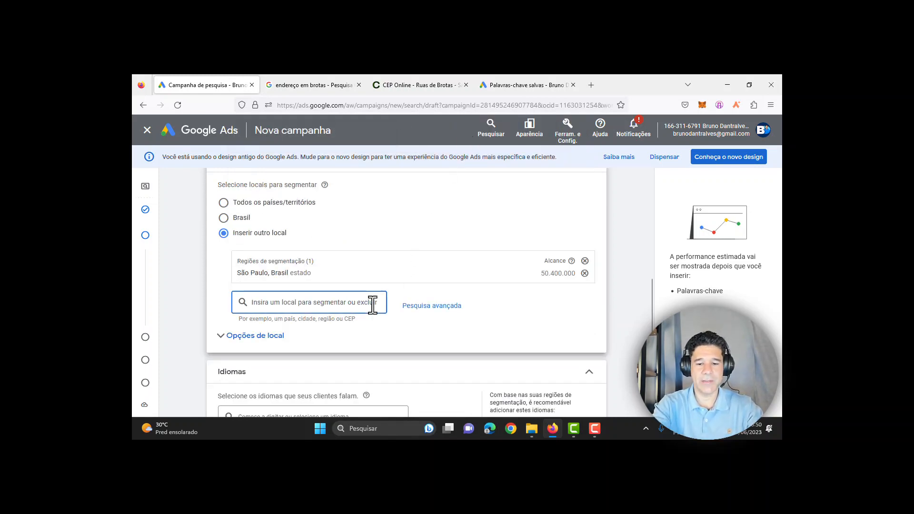
pyautogui.write('sao paulo')
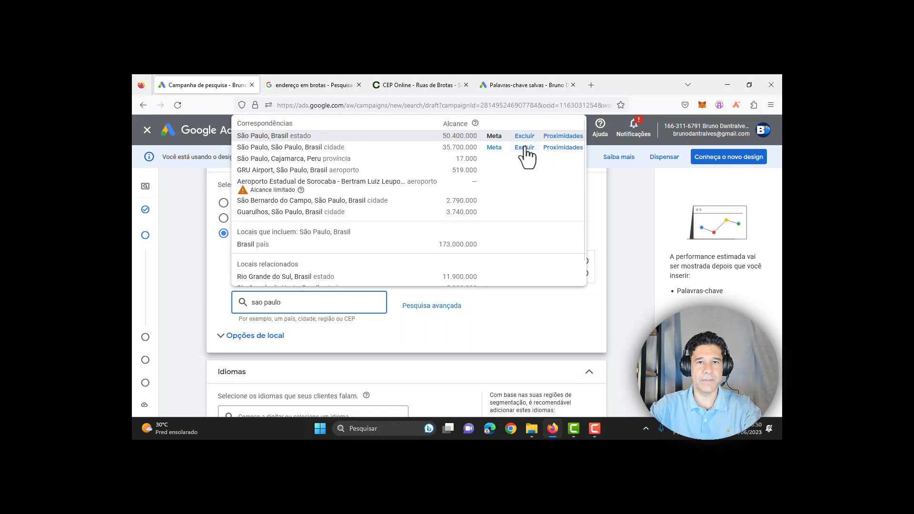
pyautogui.click(525, 148)
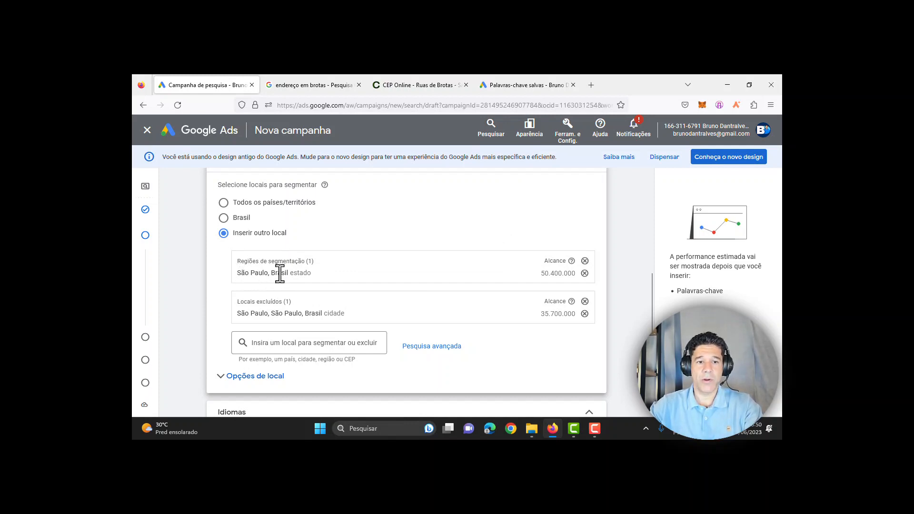
pyautogui.moveTo(305, 274); pyautogui.dragTo(287, 273)
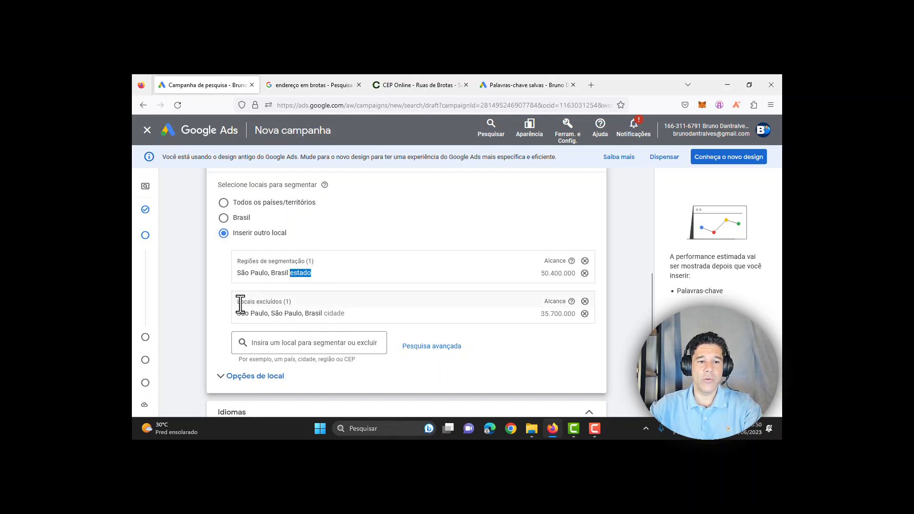
pyautogui.moveTo(237, 302); pyautogui.dragTo(268, 314)
pyautogui.click(370, 311)
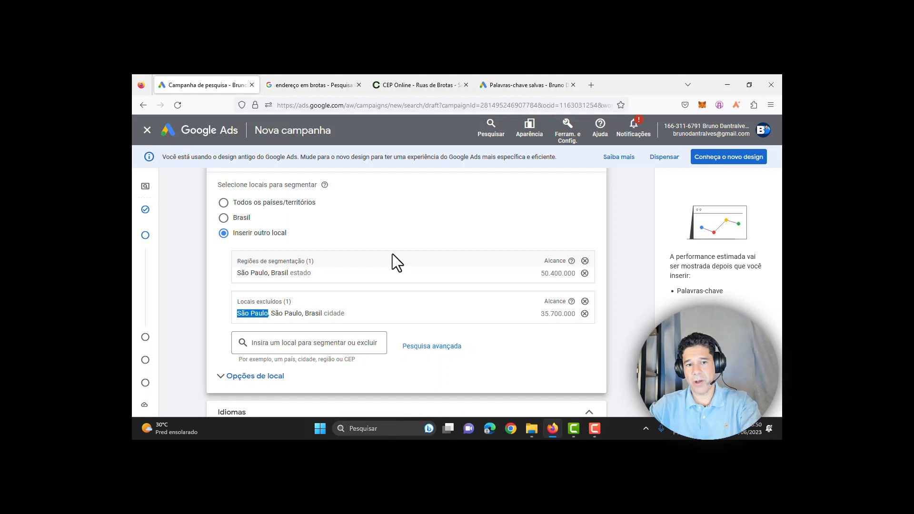
pyautogui.click(213, 266)
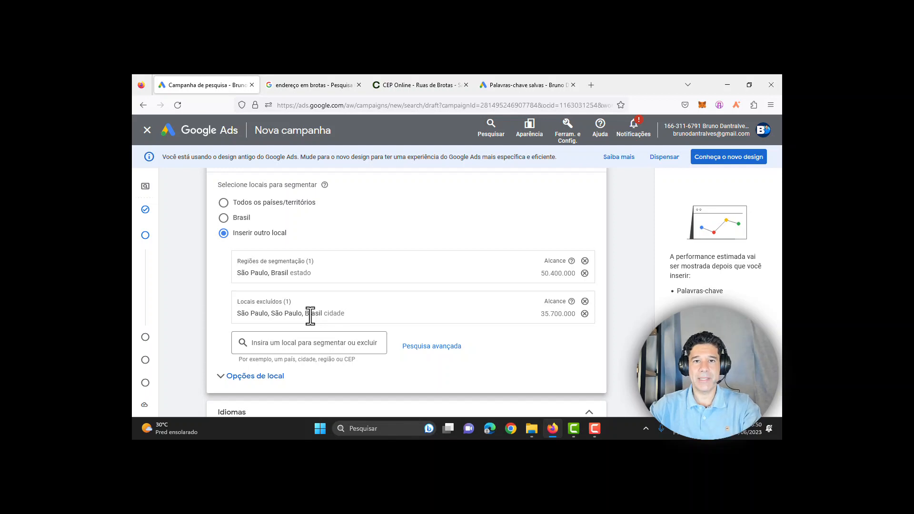
pyautogui.click(585, 313)
pyautogui.click(585, 262)
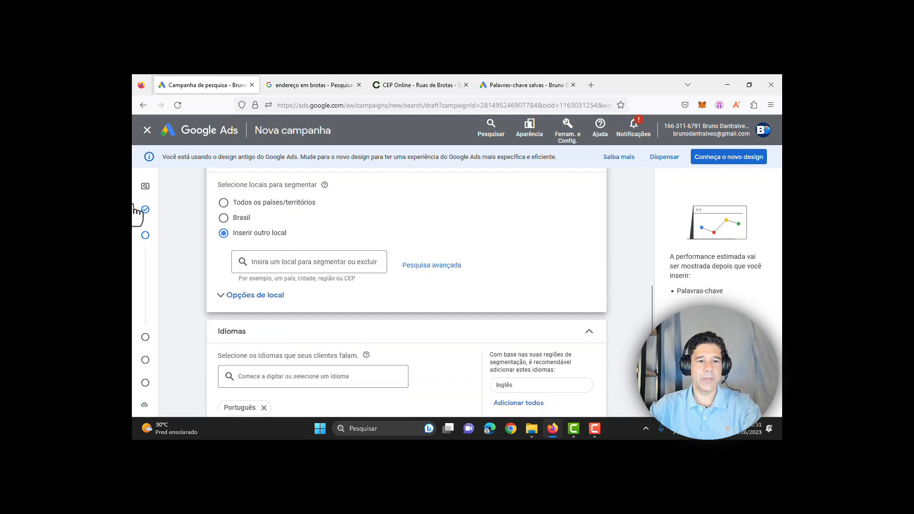
# Step: Search locations for 'distrito' and browse the places near Distrito Federal, Brasil
pyautogui.click(300, 263)
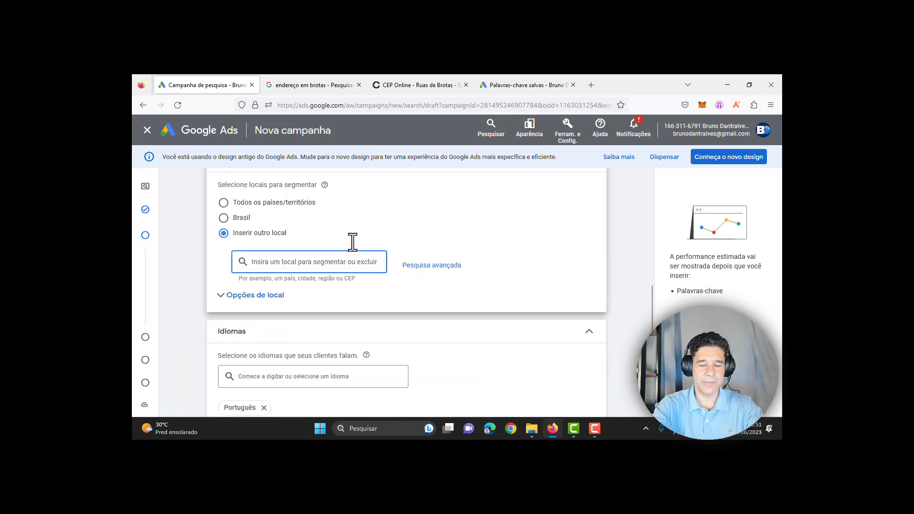
pyautogui.write('di')
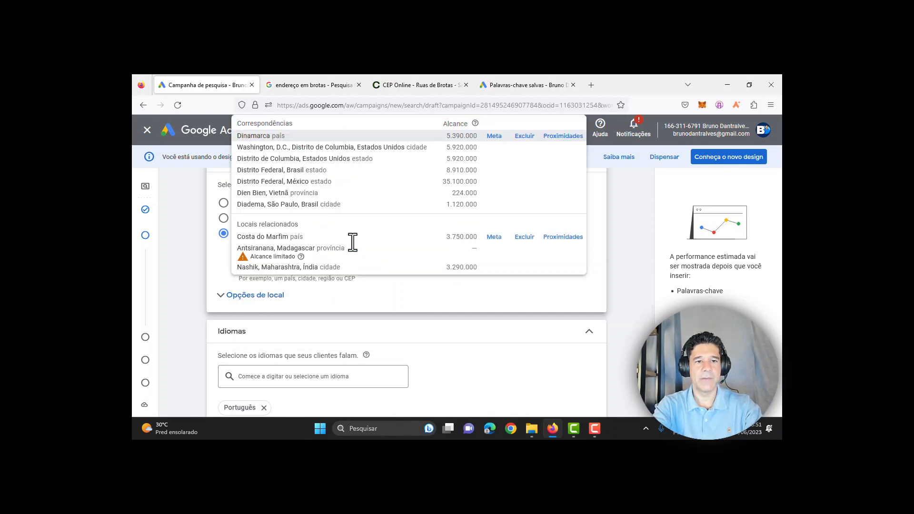
pyautogui.write('strito')
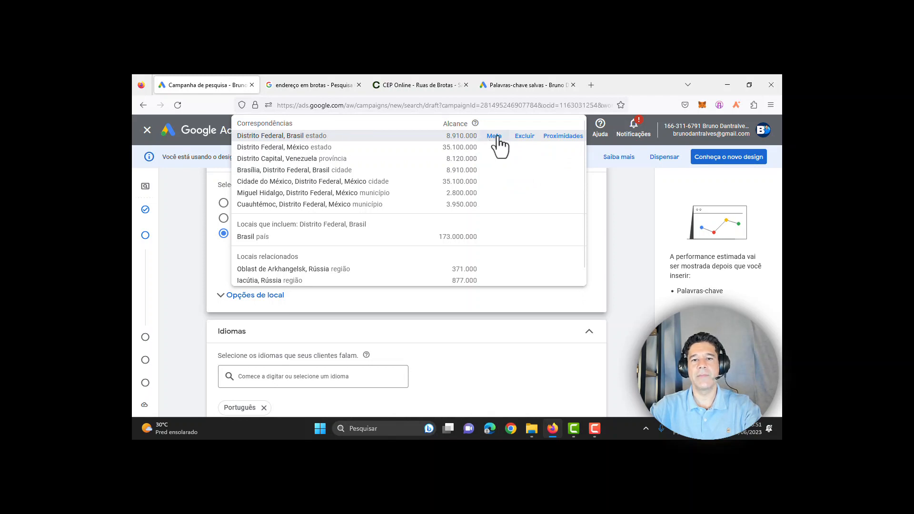
pyautogui.click(562, 136)
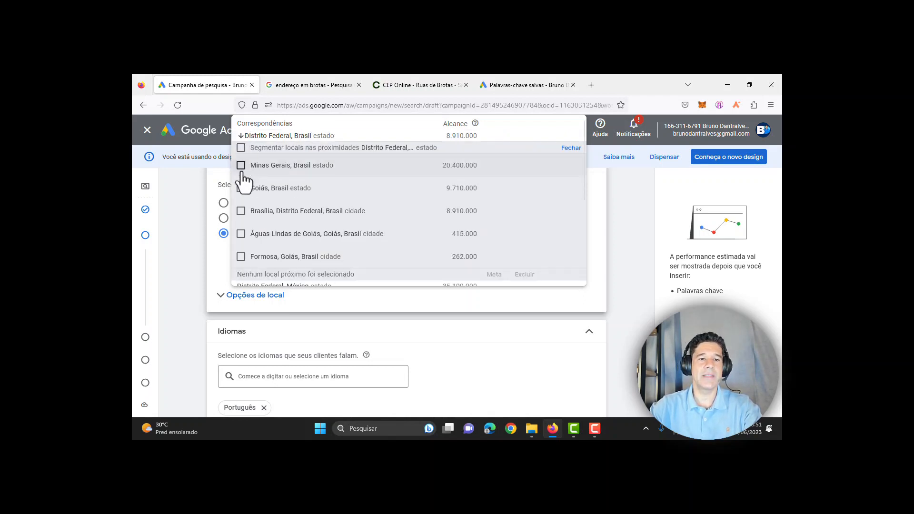
pyautogui.scroll(-5, 252, 229)
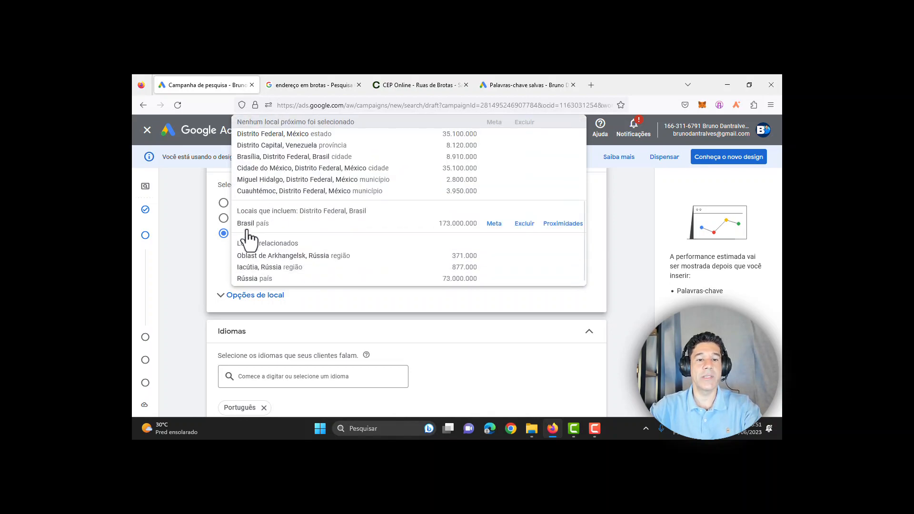
pyautogui.scroll(5, 246, 228)
pyautogui.scroll(-5, 246, 228)
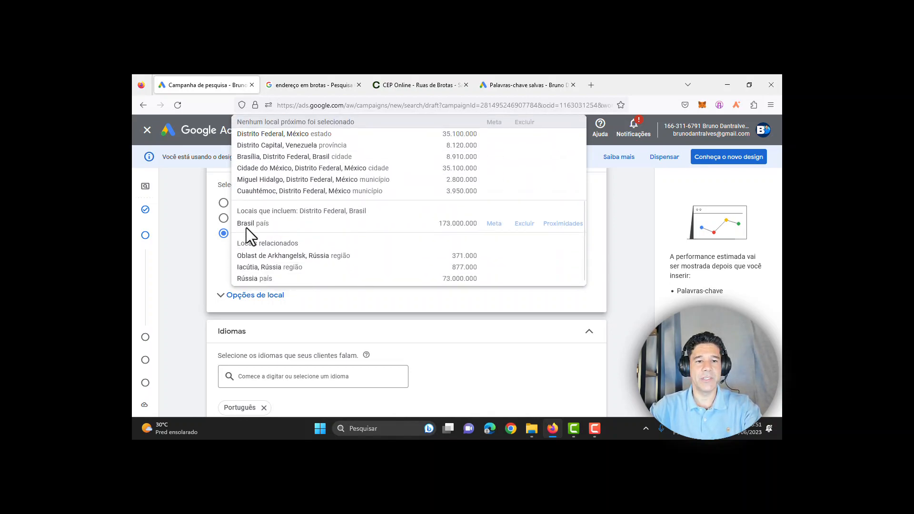
pyautogui.scroll(3, 247, 227)
pyautogui.scroll(2, 246, 227)
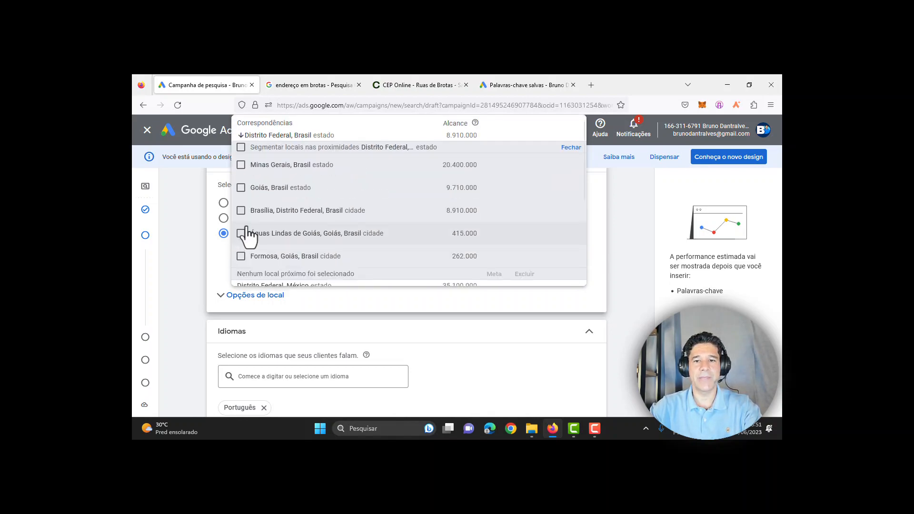
pyautogui.click(573, 148)
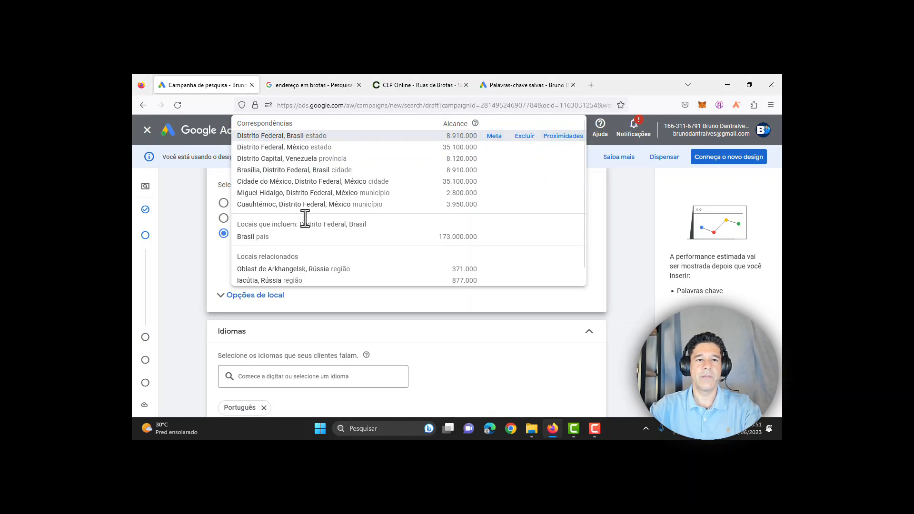
pyautogui.click(220, 268)
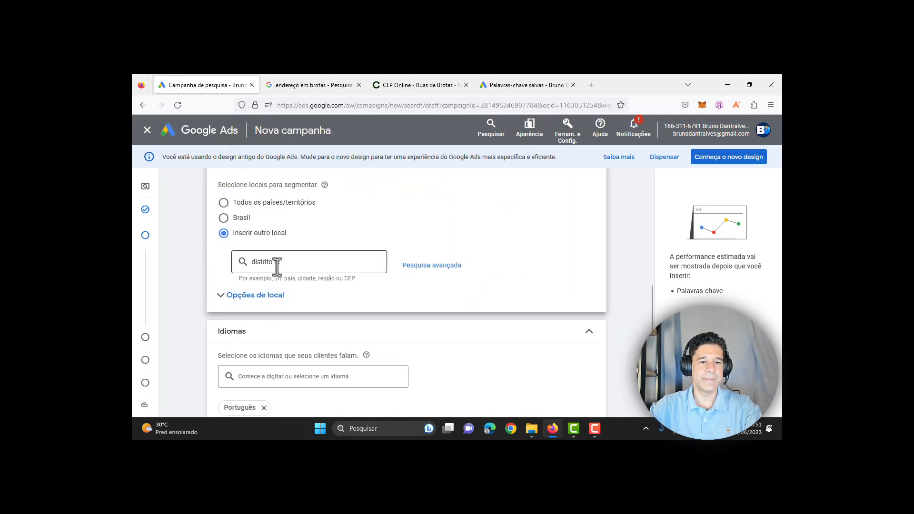
pyautogui.click(276, 266)
pyautogui.click(187, 266)
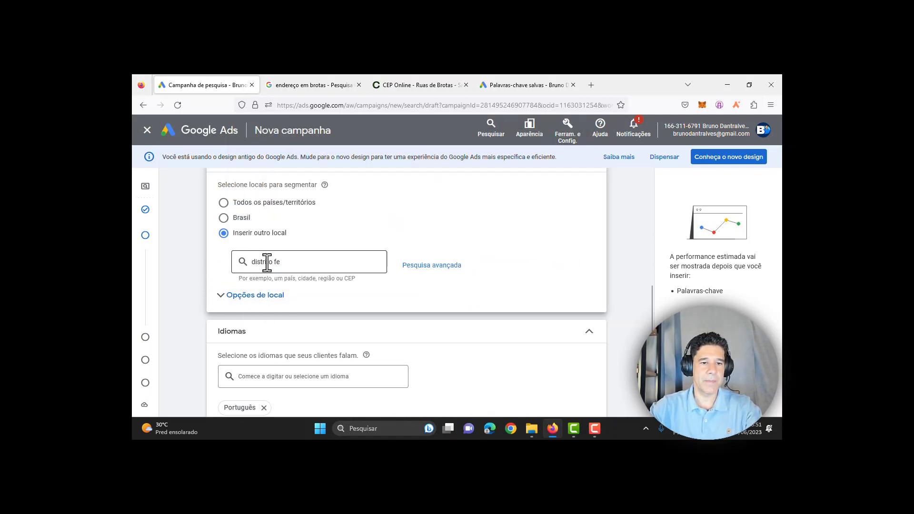
pyautogui.click(269, 261)
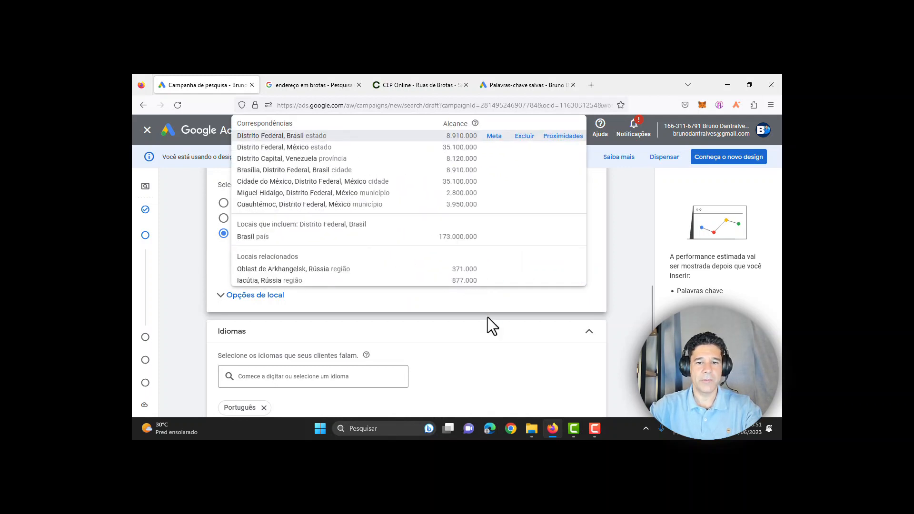
# Step: Clear the location search and enter 'sao paulo' instead
pyautogui.hotkey('ctrl', 'a')
pyautogui.press('BackSpace')
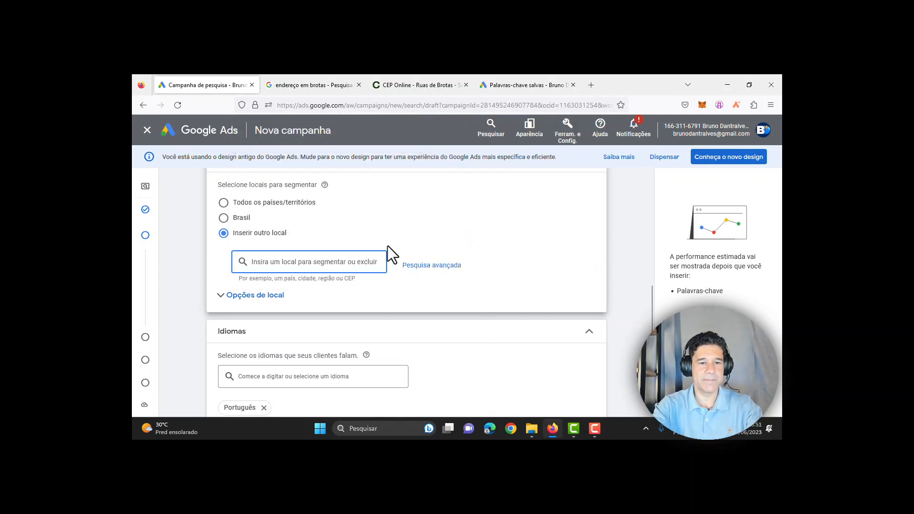
pyautogui.write('sa')
pyautogui.write('paulo')
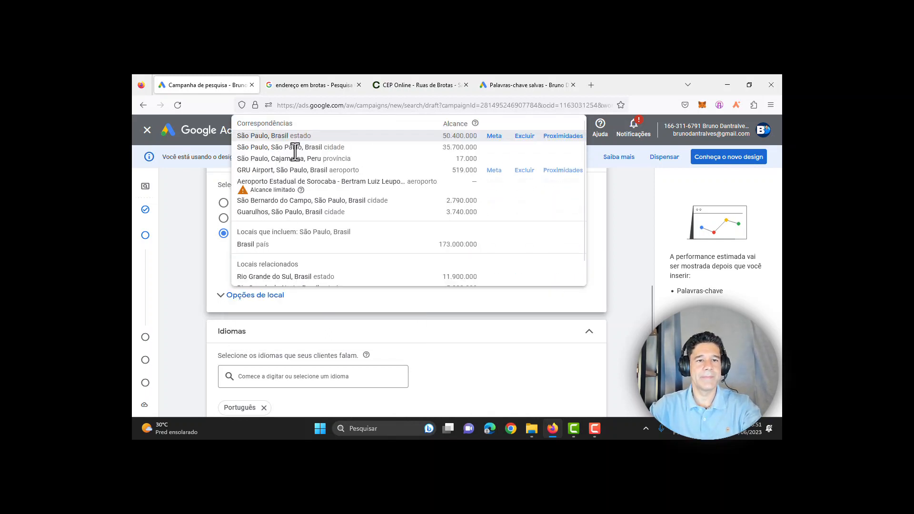
# Step: Add São Paulo, São Paulo, Brasil city as a target and expand Opções de local
pyautogui.click(318, 151)
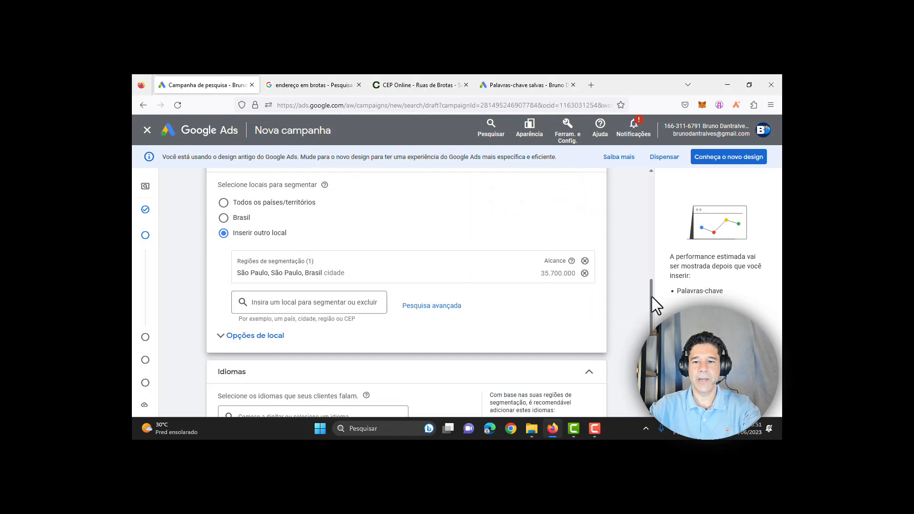
pyautogui.scroll(-1, 653, 296)
pyautogui.click(274, 286)
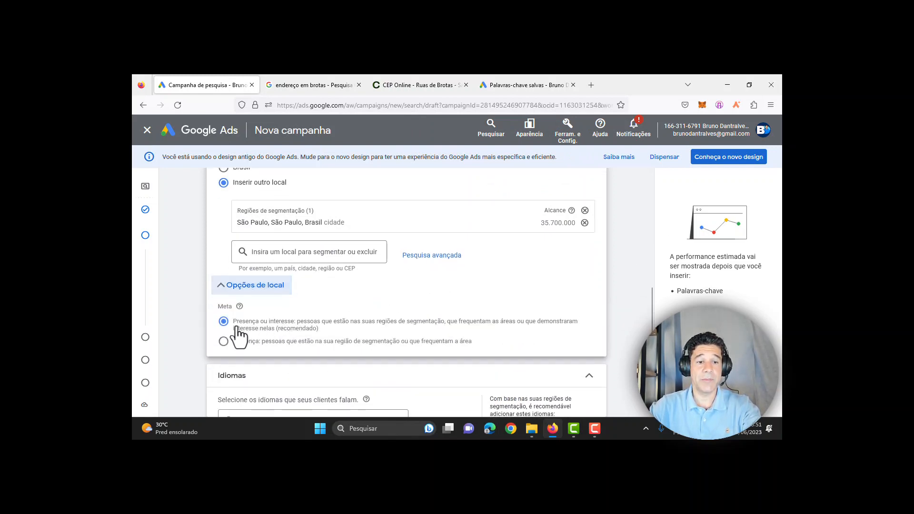
# Step: Toggle the Meta targeting options, ending with Presença ou interesse selected
pyautogui.moveTo(234, 321); pyautogui.dragTo(295, 321)
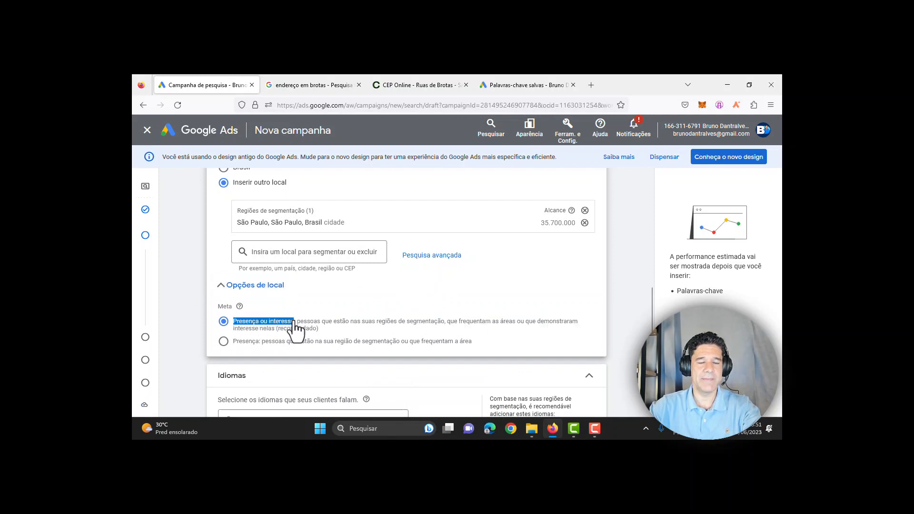
pyautogui.moveTo(234, 341); pyautogui.dragTo(259, 343)
pyautogui.click(223, 341)
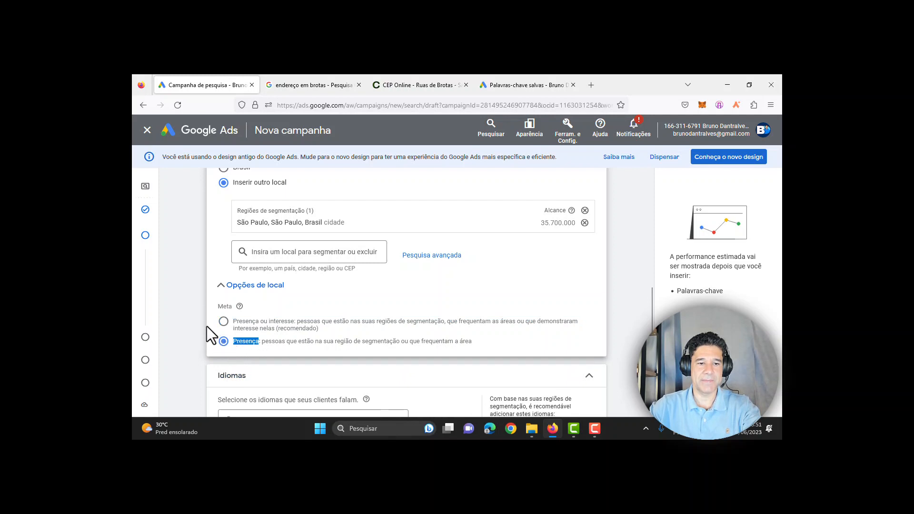
pyautogui.click(224, 322)
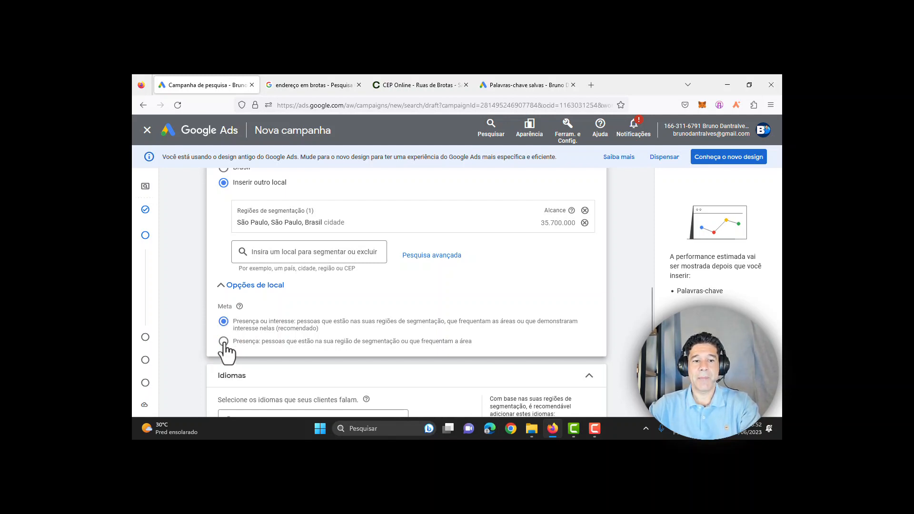
pyautogui.click(223, 342)
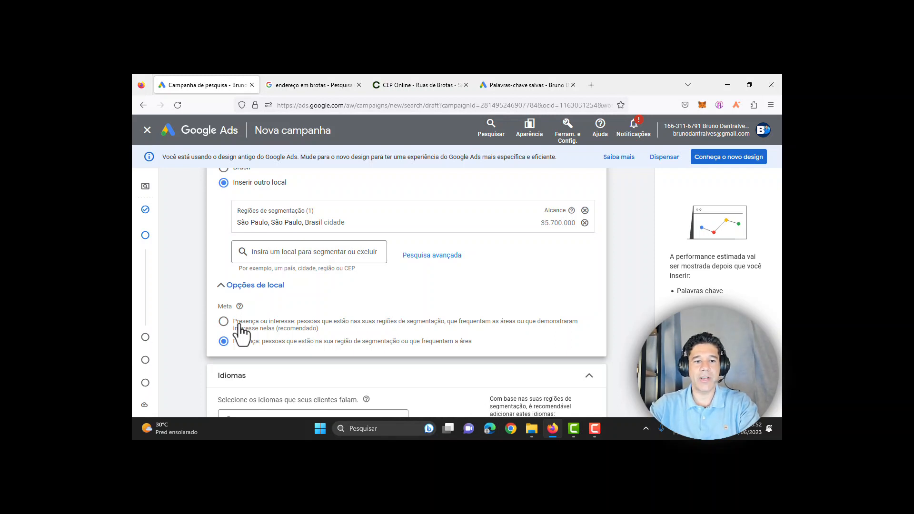
pyautogui.click(234, 328)
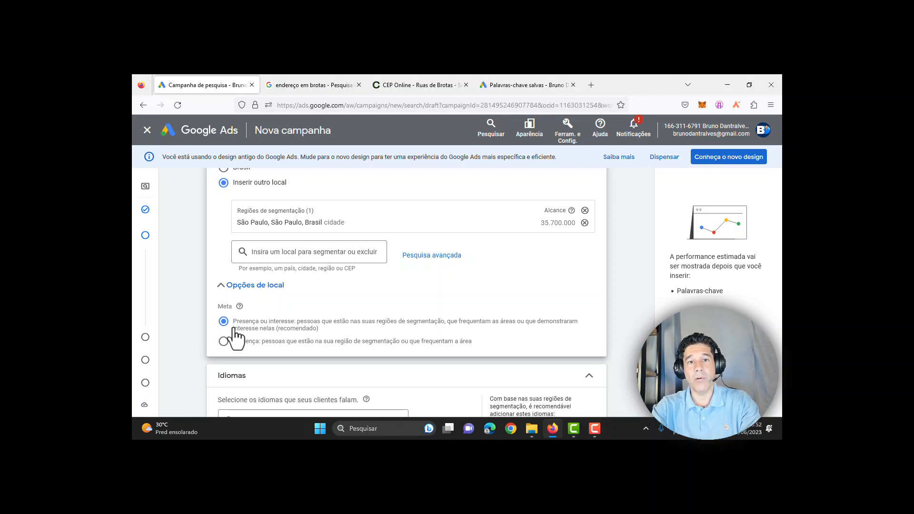
pyautogui.click(224, 342)
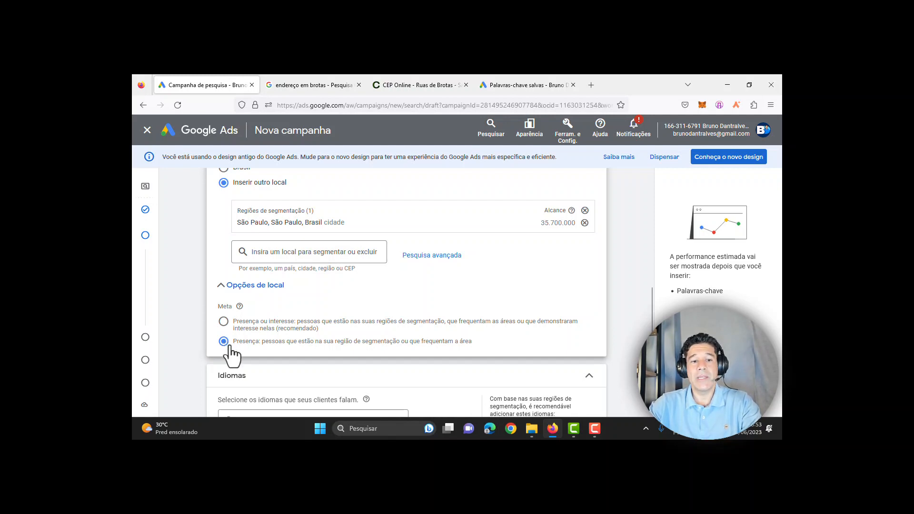
pyautogui.moveTo(233, 342); pyautogui.dragTo(258, 344)
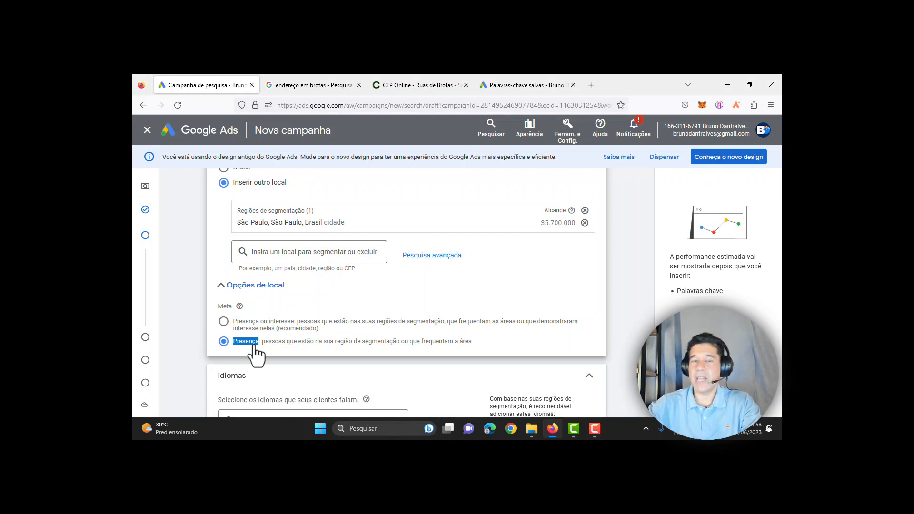
pyautogui.click(223, 322)
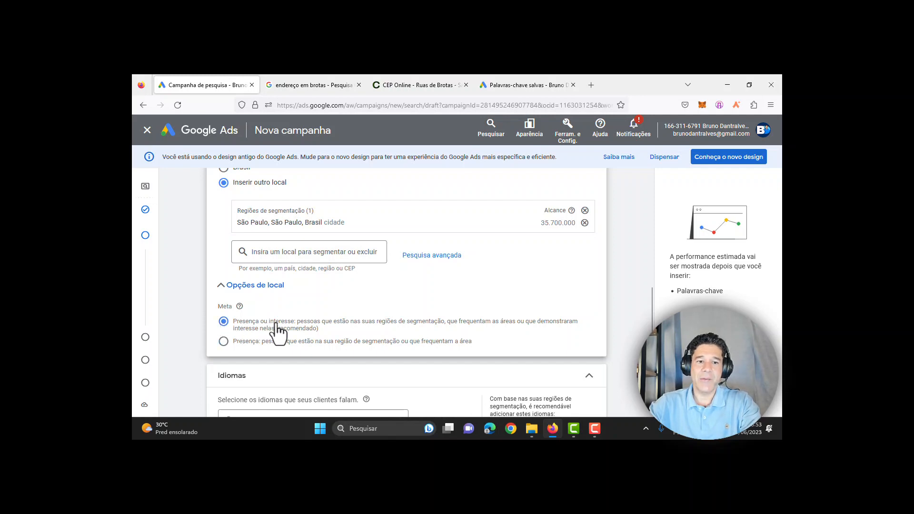
pyautogui.scroll(1, 353, 329)
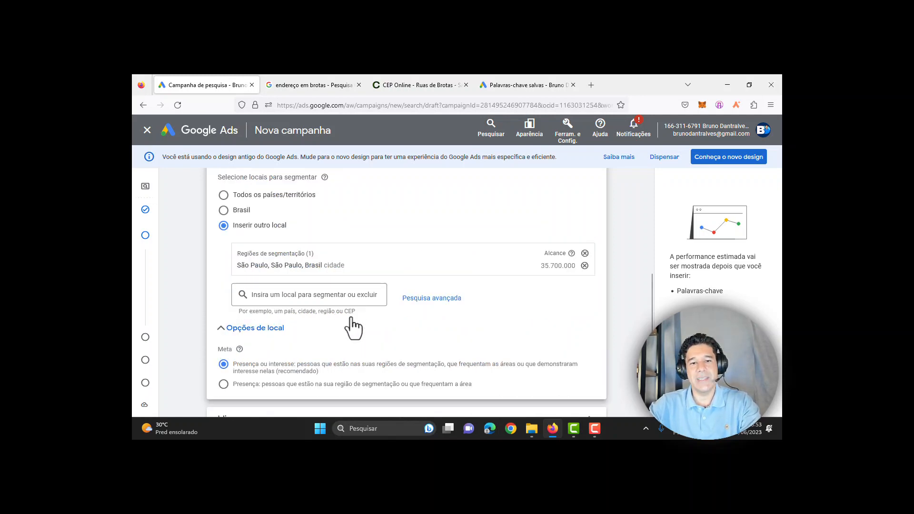
# Step: In the advanced location search, add a 20 mi radius around São Paulo
pyautogui.click(431, 299)
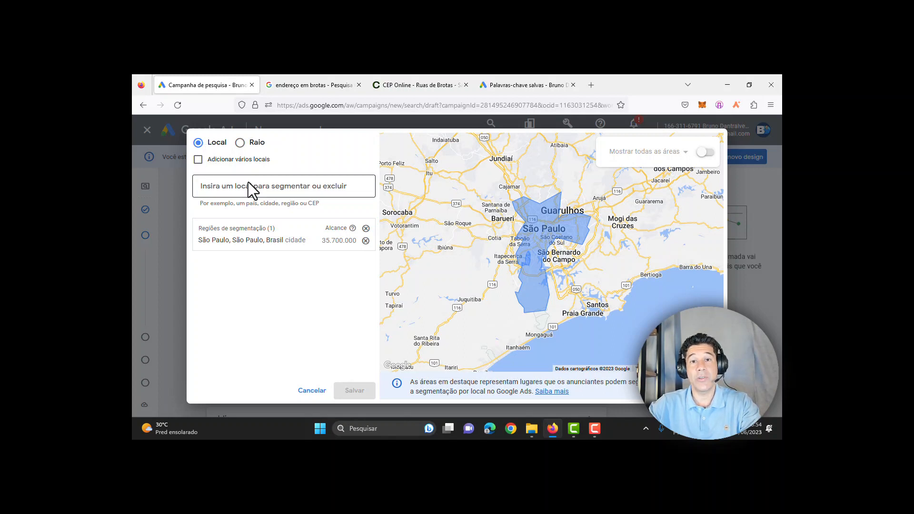
pyautogui.click(240, 142)
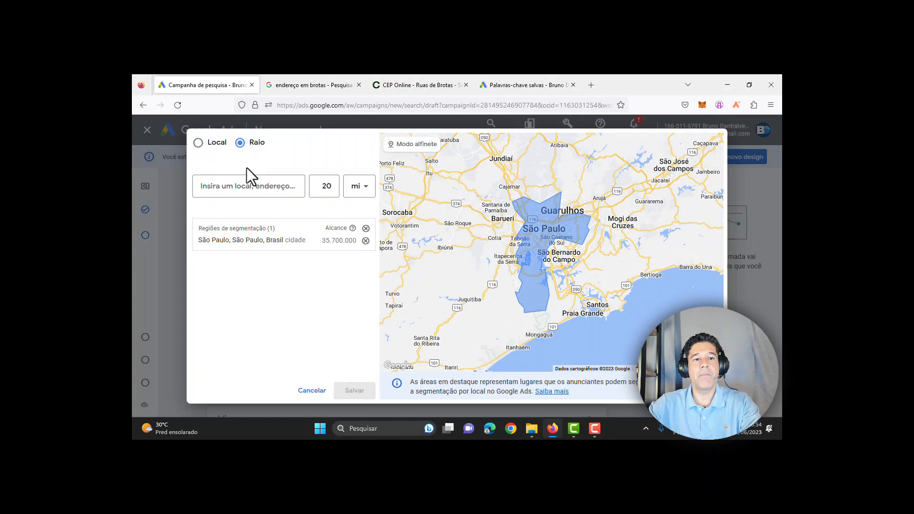
pyautogui.click(257, 186)
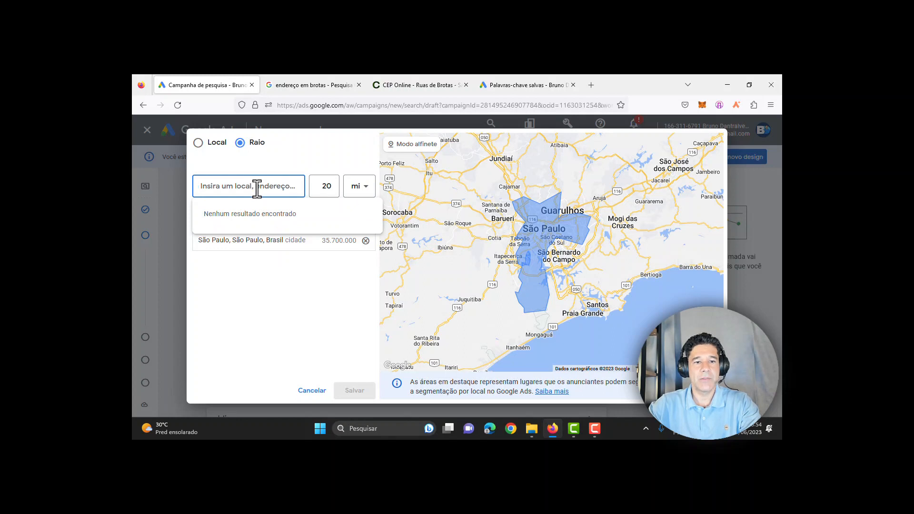
pyautogui.write('s')
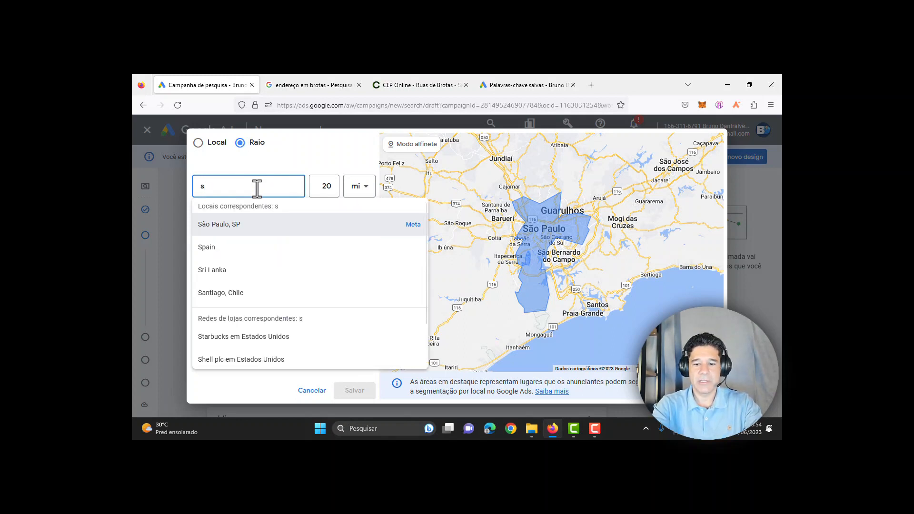
pyautogui.write('ao pauo')
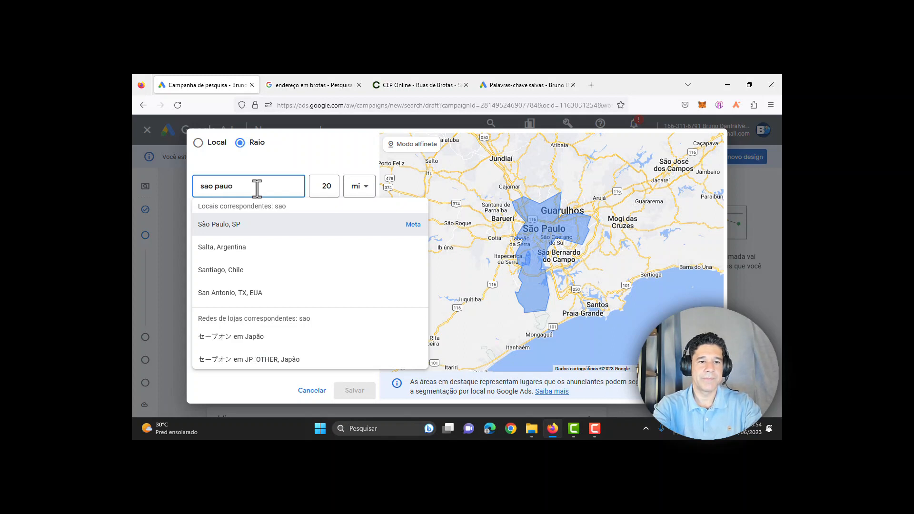
pyautogui.press('BackSpace')
pyautogui.write('lo')
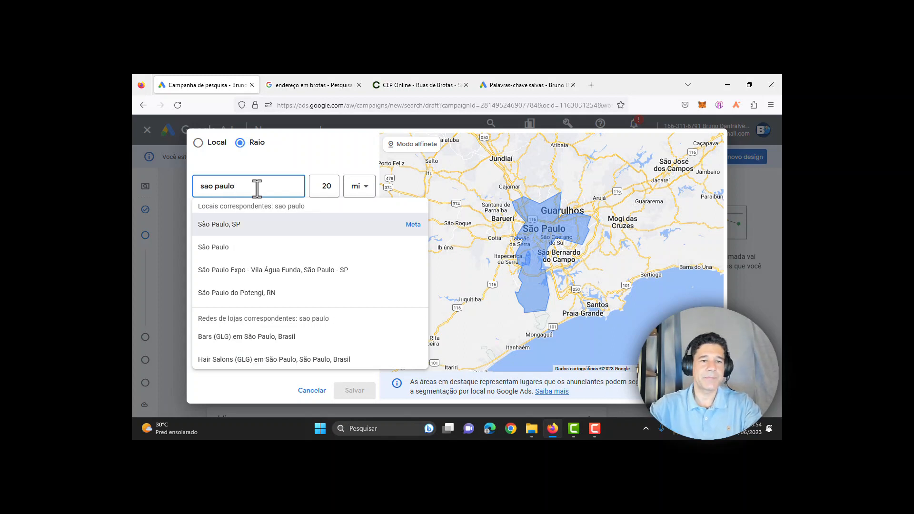
pyautogui.click(282, 274)
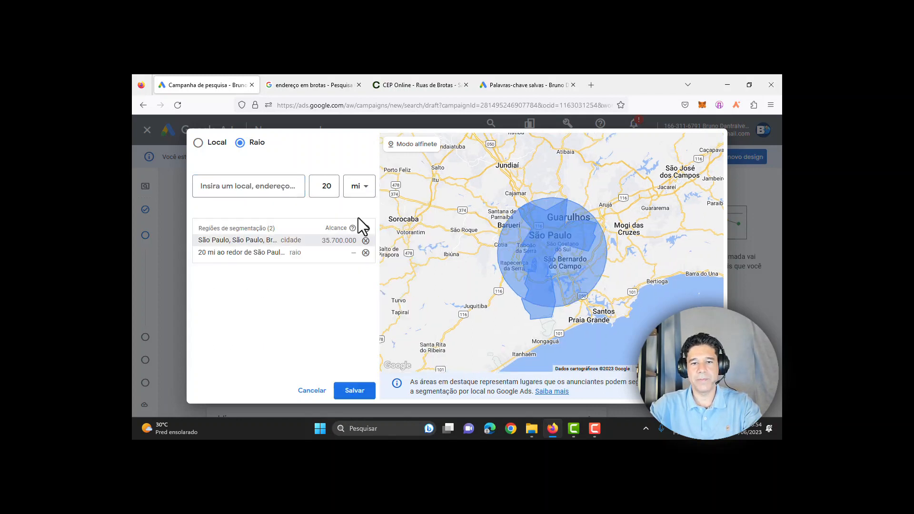
# Step: Set the radius entry to 5 kilometres
pyautogui.click(355, 190)
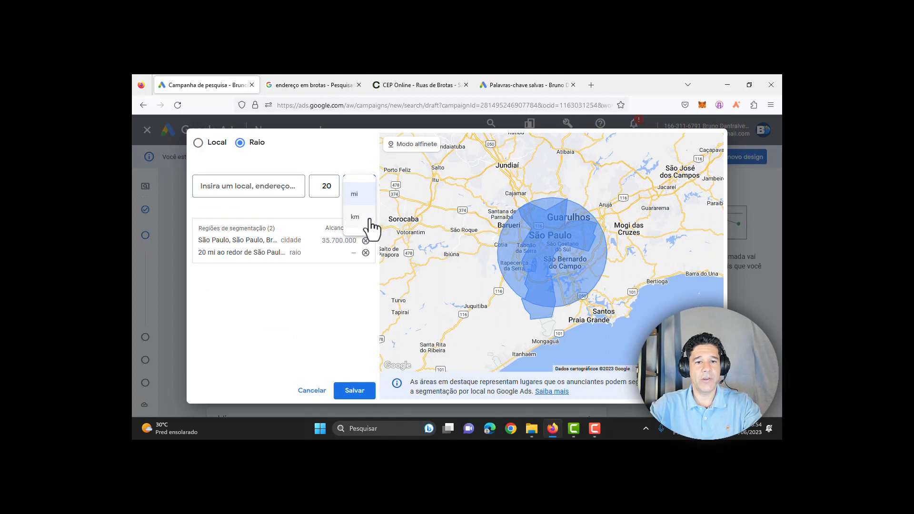
pyautogui.click(357, 218)
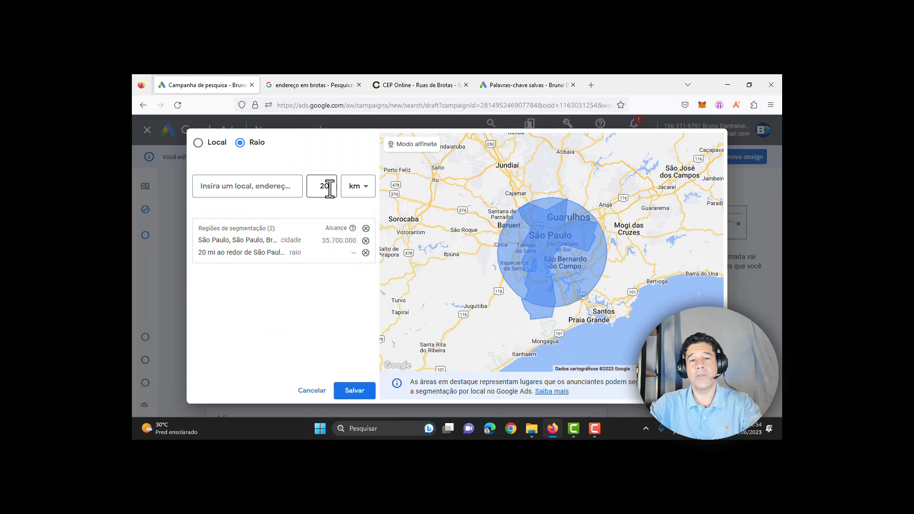
pyautogui.moveTo(327, 186); pyautogui.dragTo(331, 186)
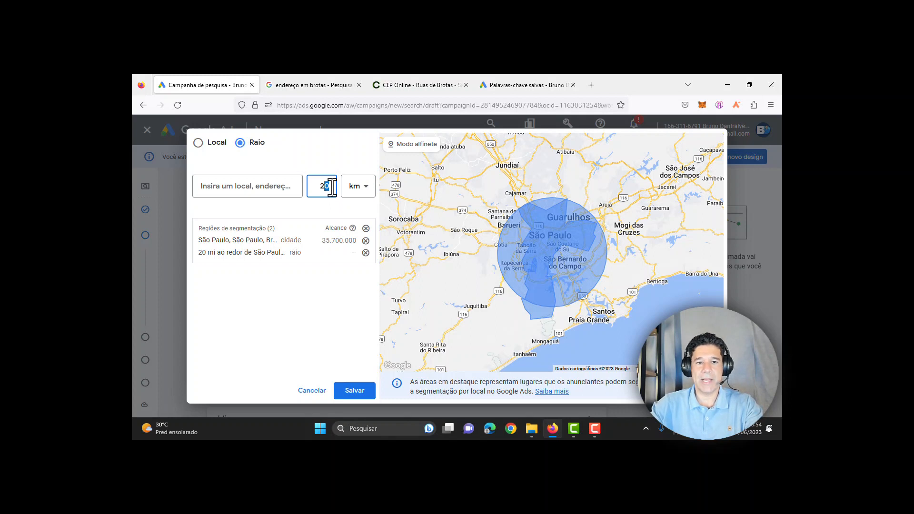
pyautogui.press('BackSpace')
pyautogui.press('BackSpace')
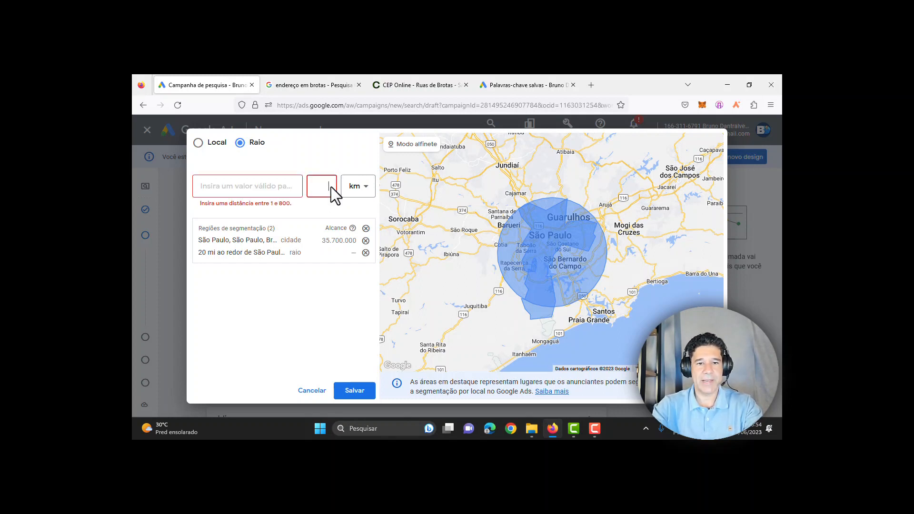
pyautogui.write('2')
pyautogui.press('BackSpace')
pyautogui.write('5')
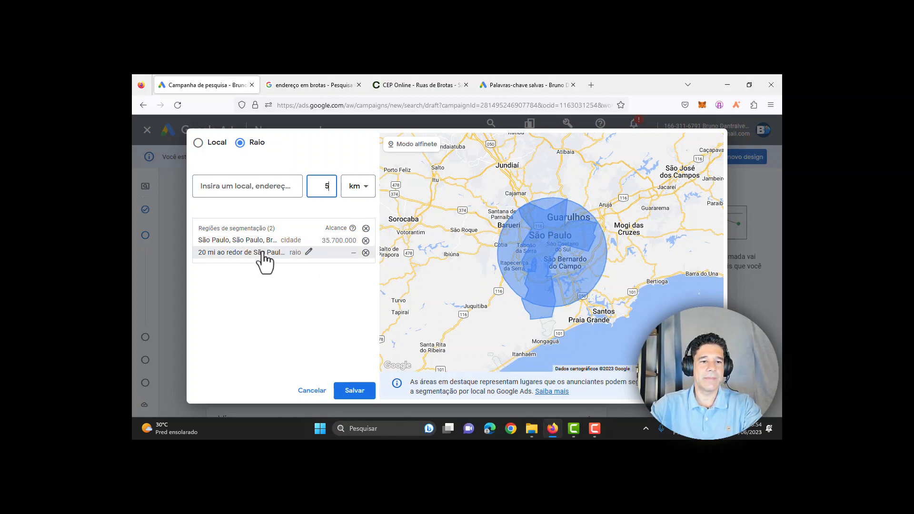
# Step: Change the existing 20 mi radius around São Paulo to 5 km and apply it
pyautogui.click(312, 254)
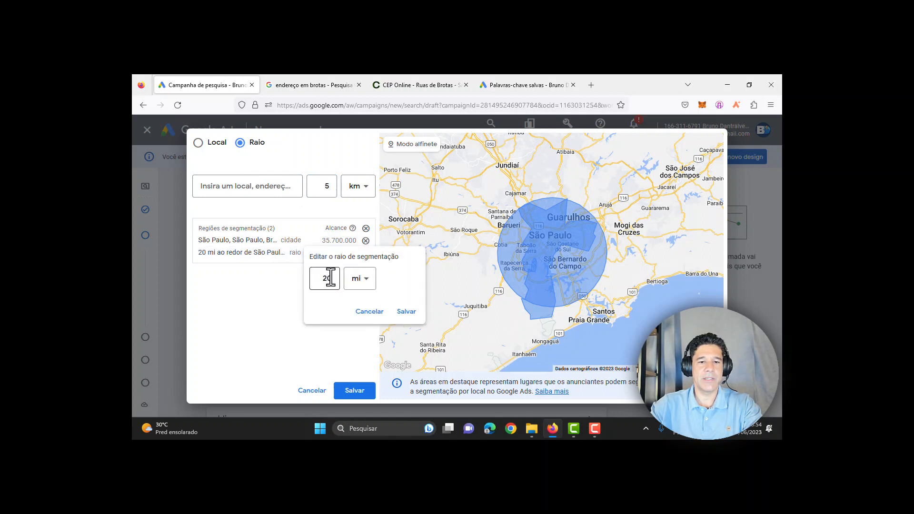
pyautogui.press('BackSpace')
pyautogui.press('BackSpace')
pyautogui.write('5')
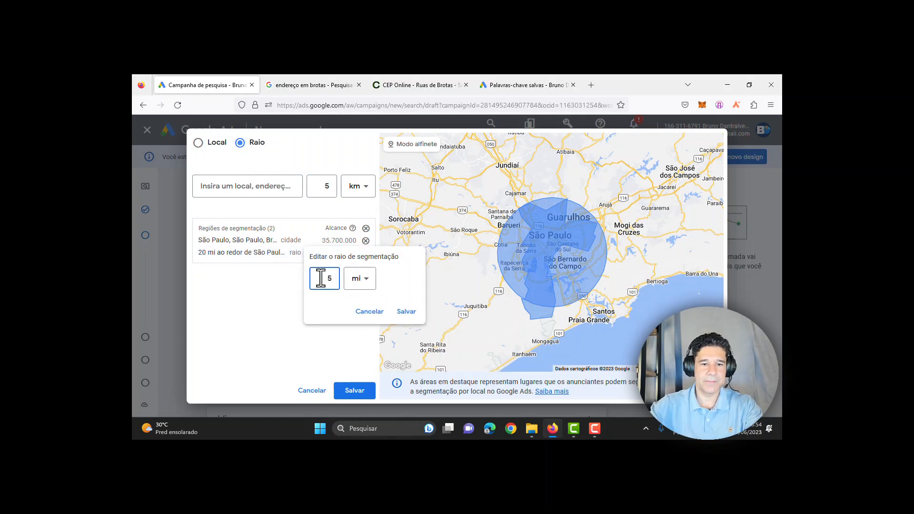
pyautogui.click(362, 283)
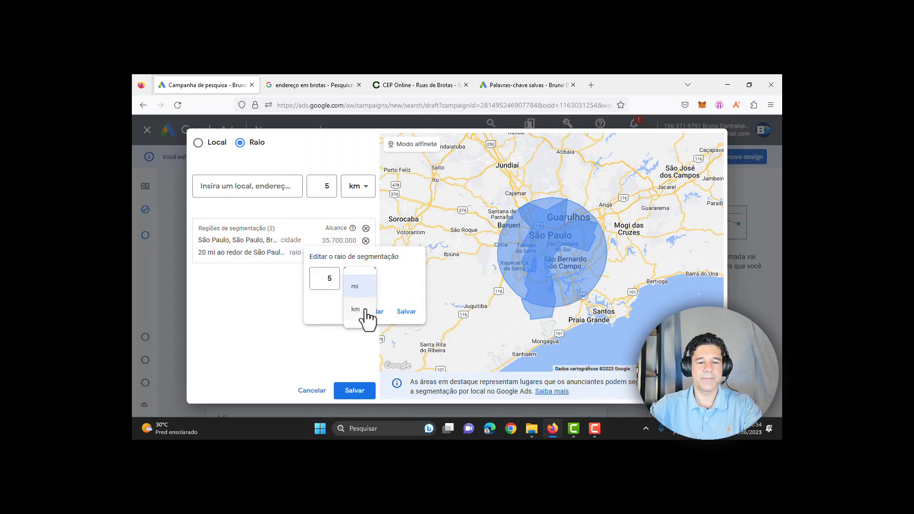
pyautogui.click(371, 309)
pyautogui.click(400, 312)
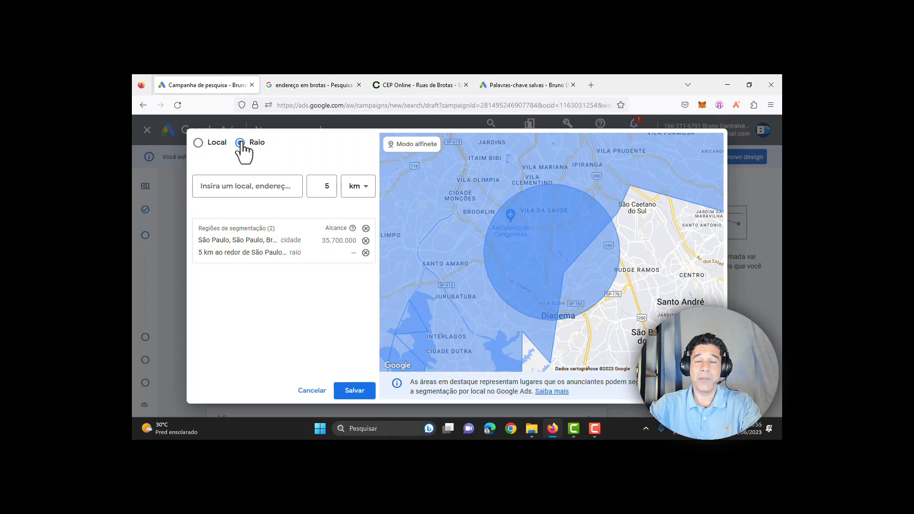
# Step: Return to named-location search and cancel, discarding the 5 km radius
pyautogui.click(200, 143)
pyautogui.click(234, 185)
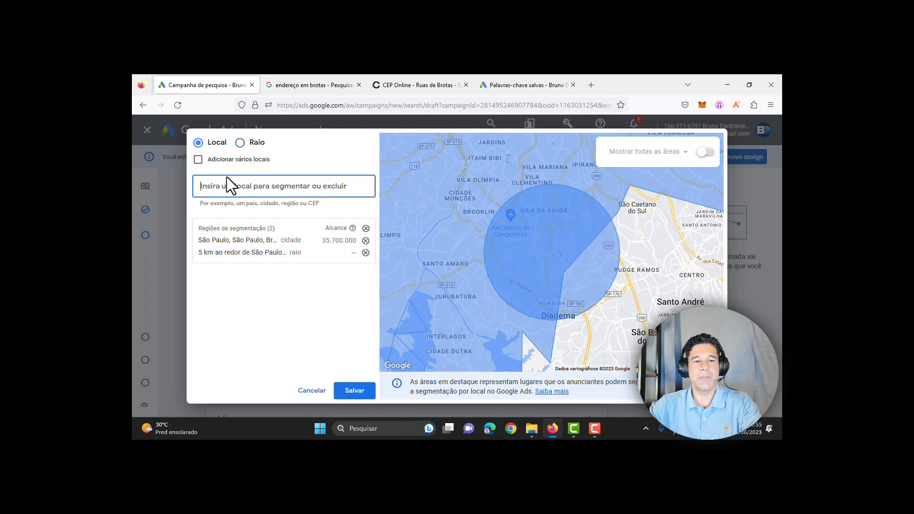
pyautogui.click(312, 391)
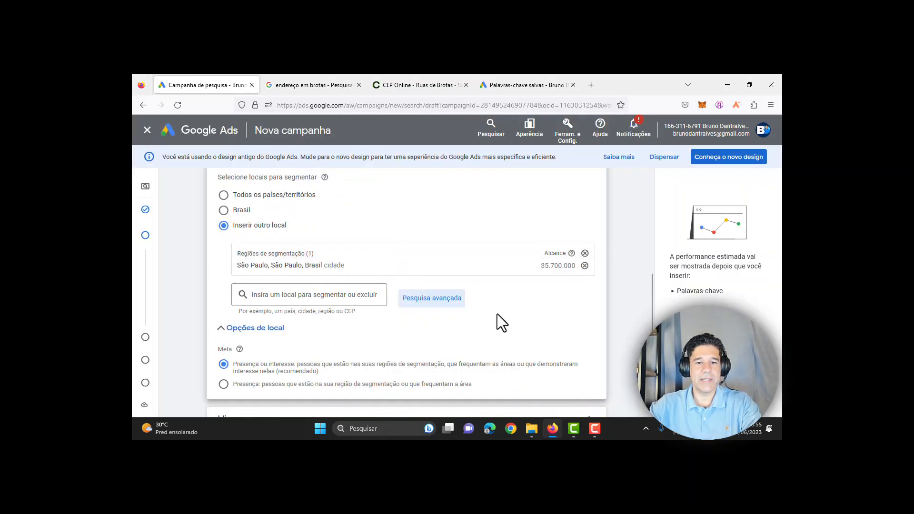
# Step: Add Inglês to the campaign languages beside Português, then expand Segmentos de público-alvo
pyautogui.scroll(-4, 497, 313)
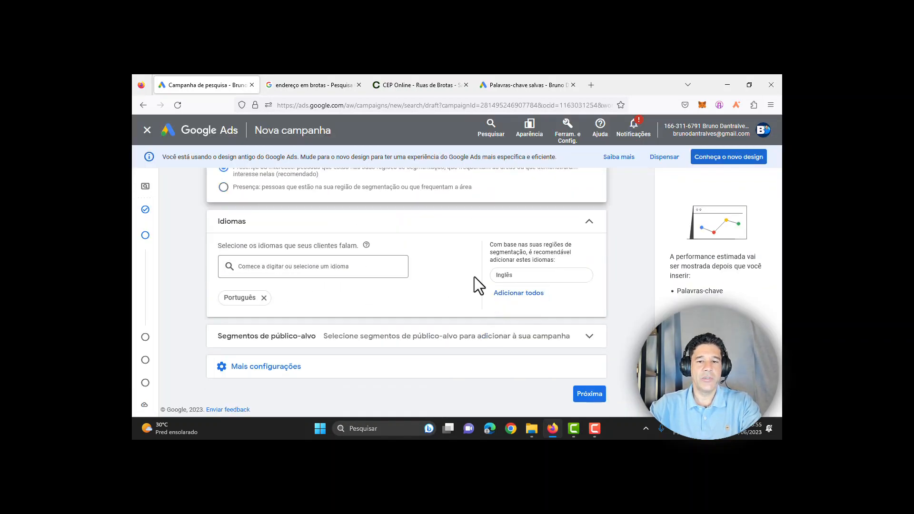
pyautogui.click(515, 292)
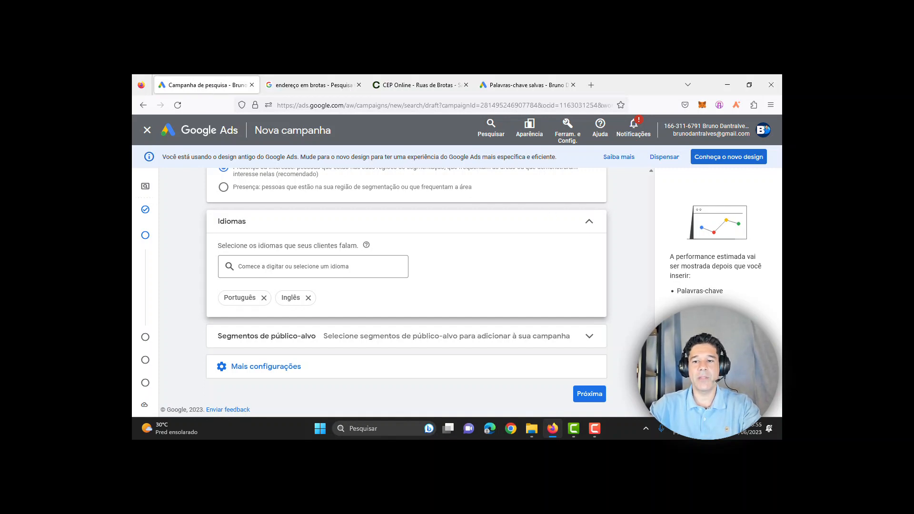
pyautogui.scroll(5, 652, 282)
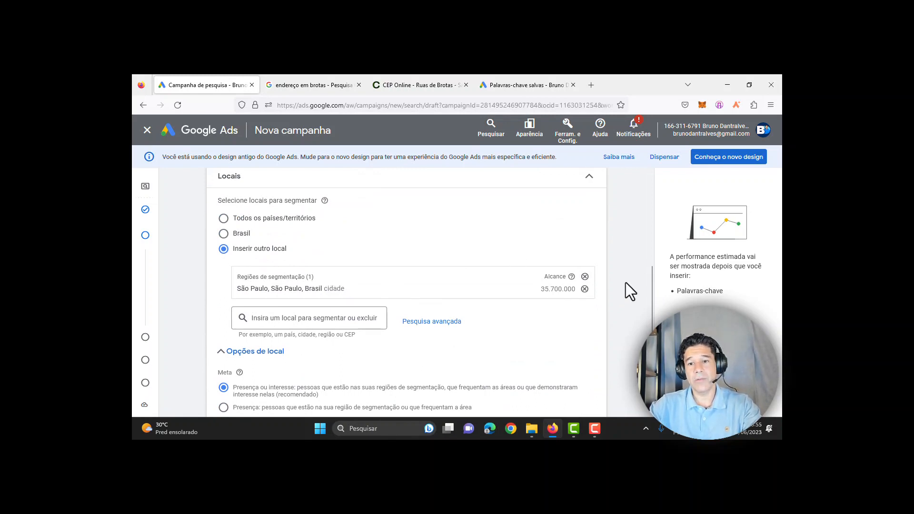
pyautogui.scroll(-3, 650, 271)
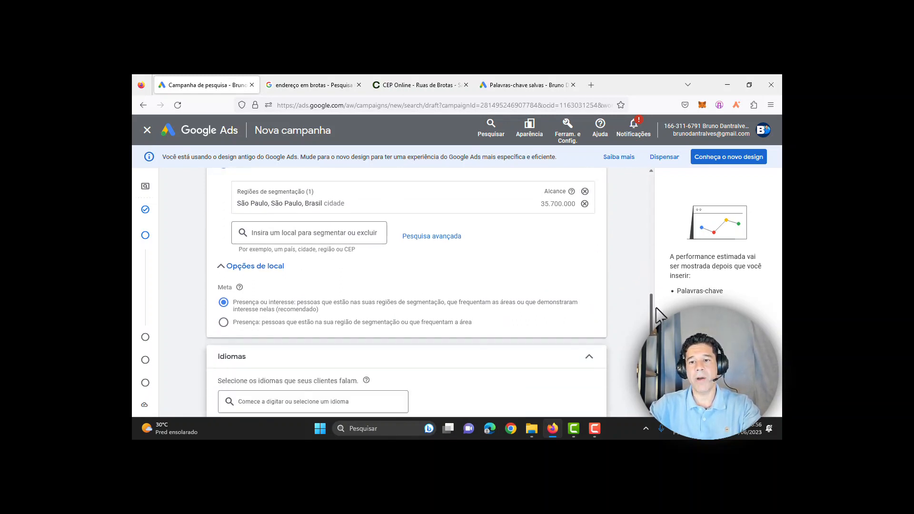
pyautogui.moveTo(652, 349); pyautogui.dragTo(651, 369)
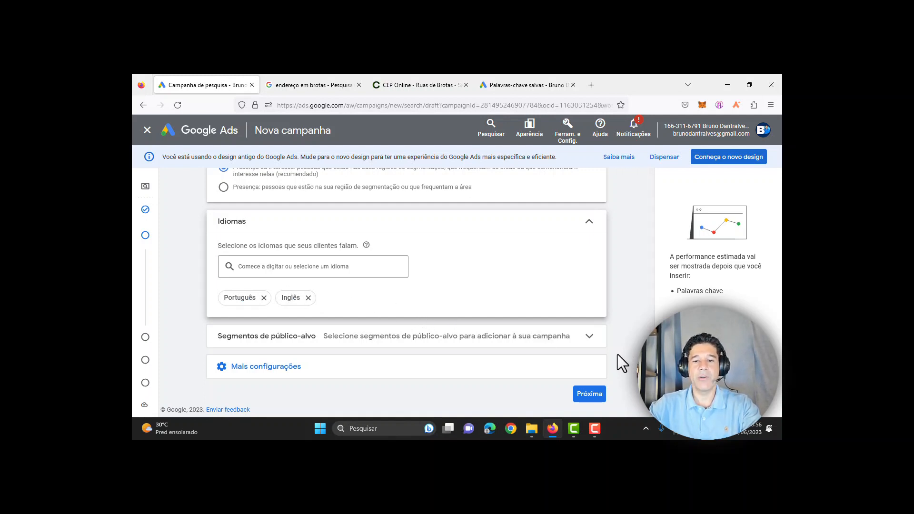
pyautogui.click(591, 339)
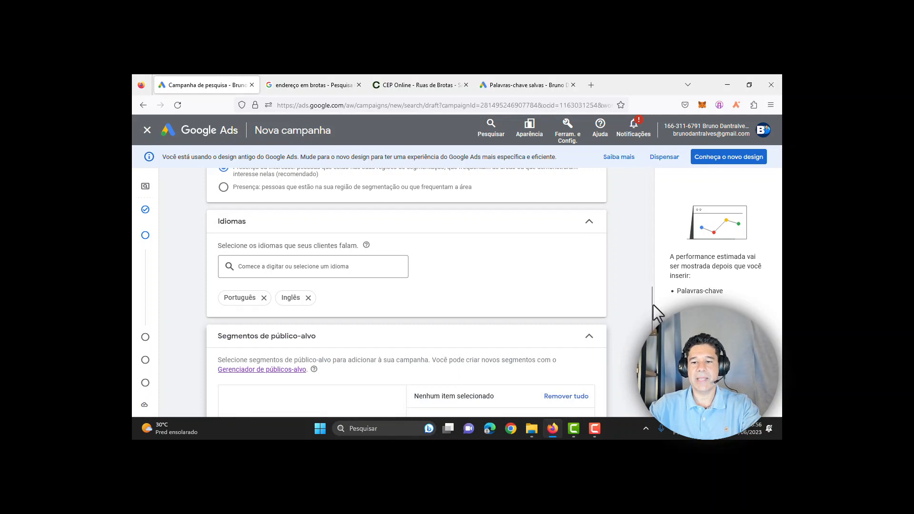
# Step: Browse audience categories, back out of the business-interaction group, and open Quem são eles
pyautogui.moveTo(651, 305); pyautogui.dragTo(651, 347)
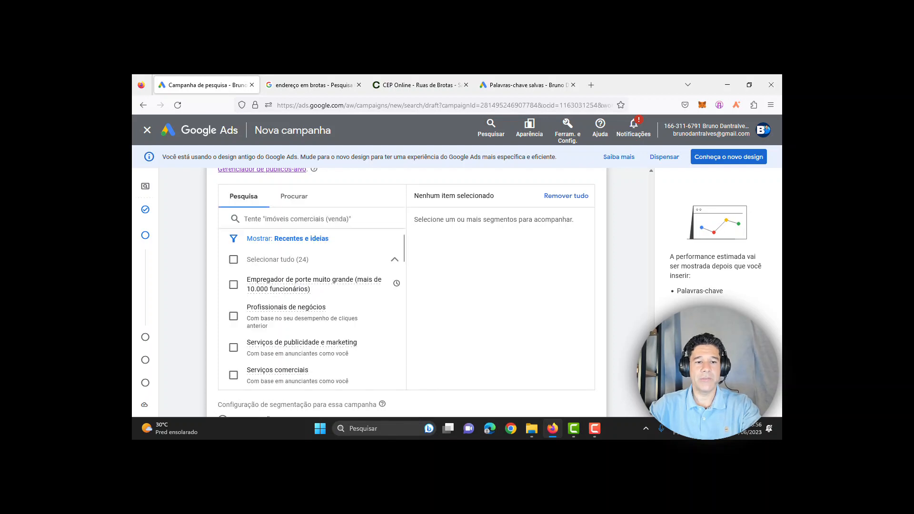
pyautogui.click(295, 197)
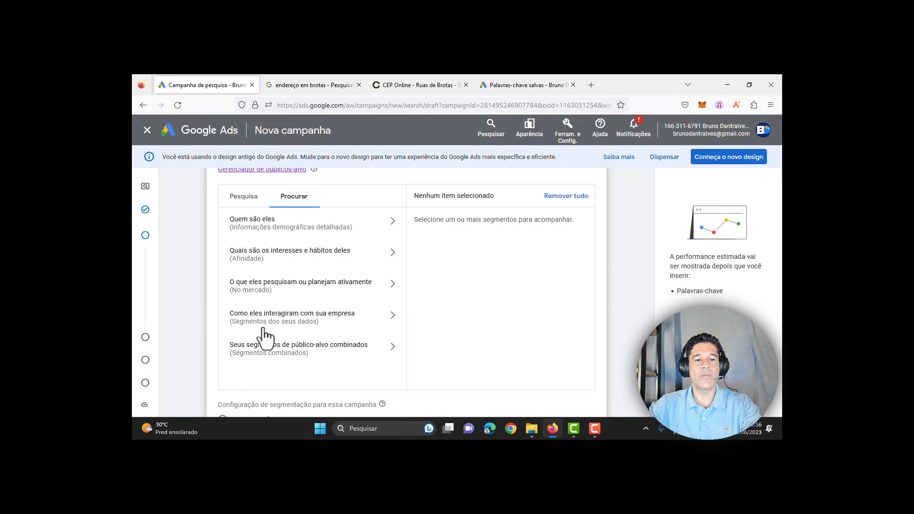
pyautogui.click(328, 321)
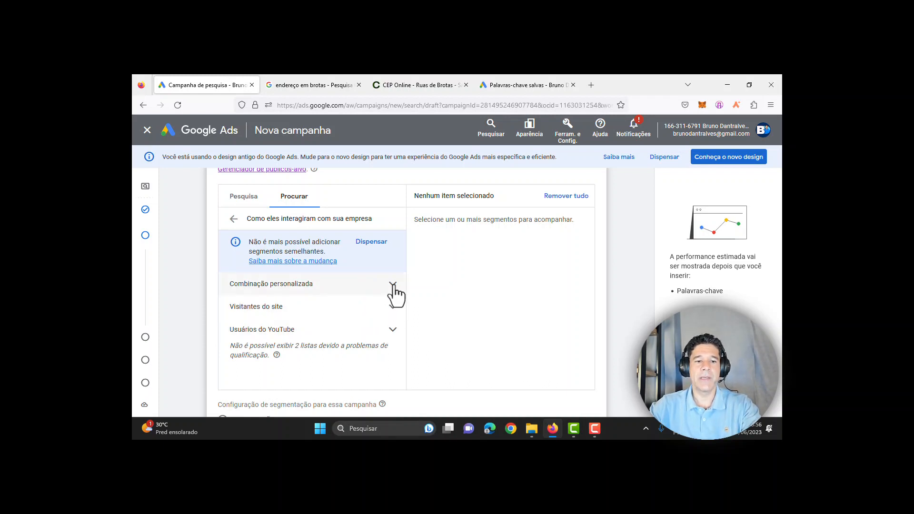
pyautogui.click(234, 200)
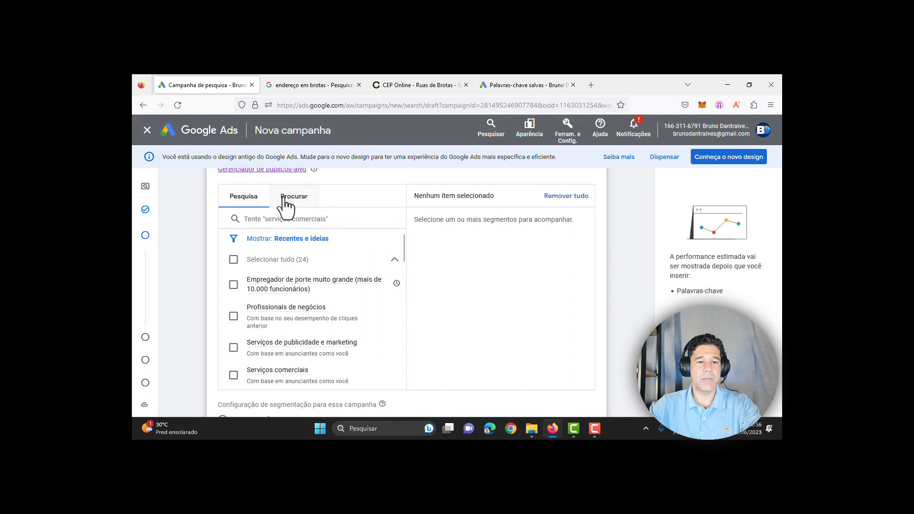
pyautogui.click(285, 202)
pyautogui.click(234, 220)
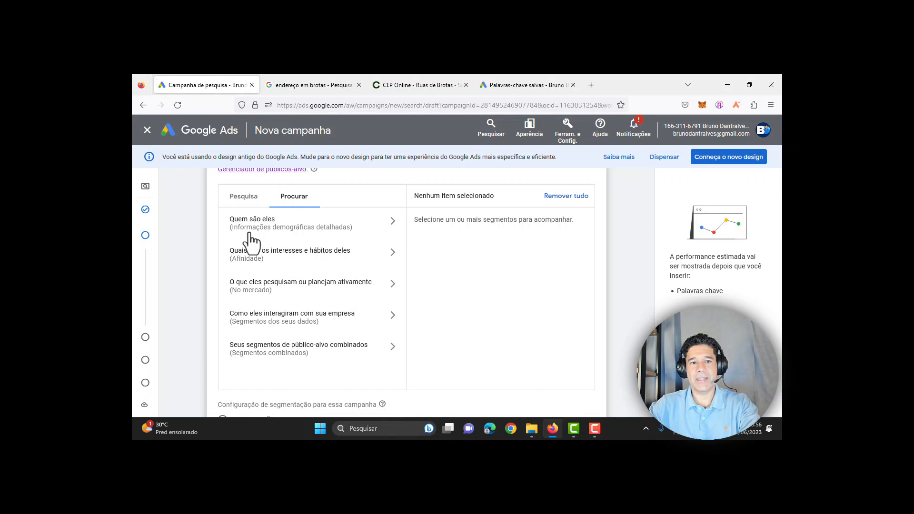
pyautogui.click(329, 228)
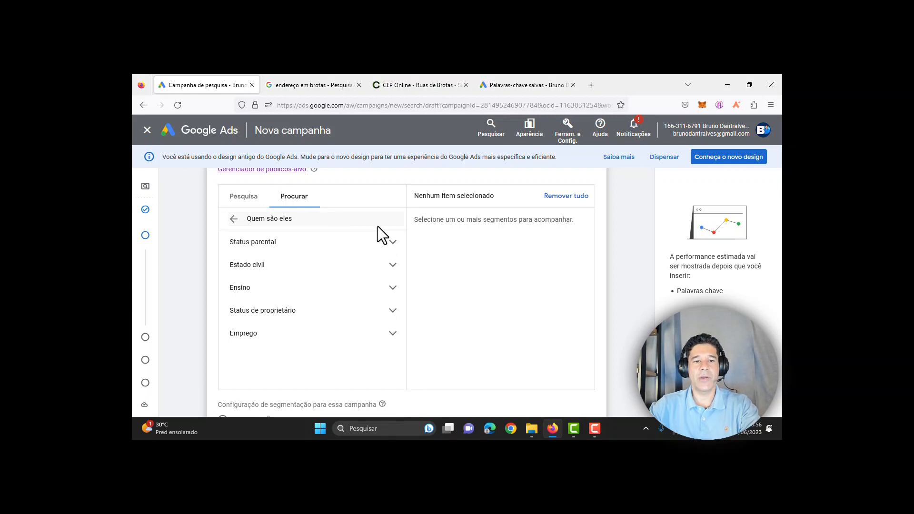
# Step: Target 'Pais de adolescentes (13 a 17 anos)' under Status parental > Pai & mãe
pyautogui.click(394, 269)
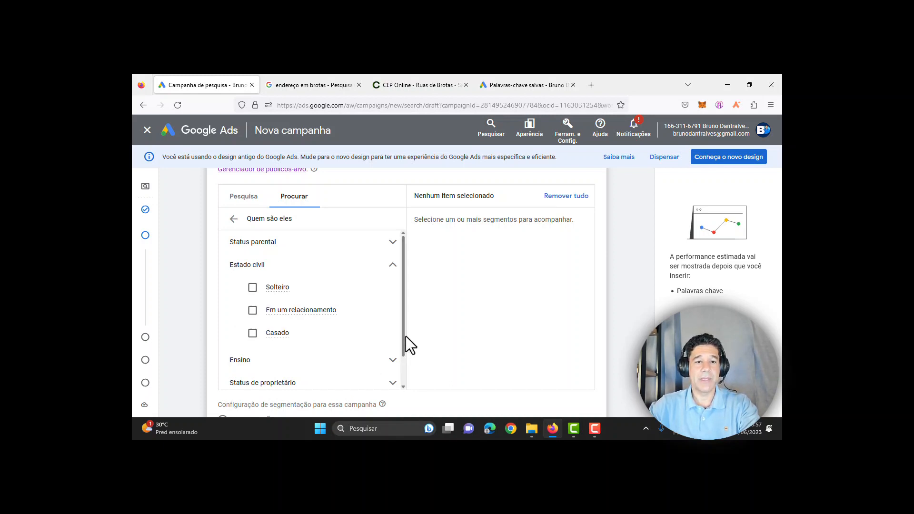
pyautogui.click(387, 247)
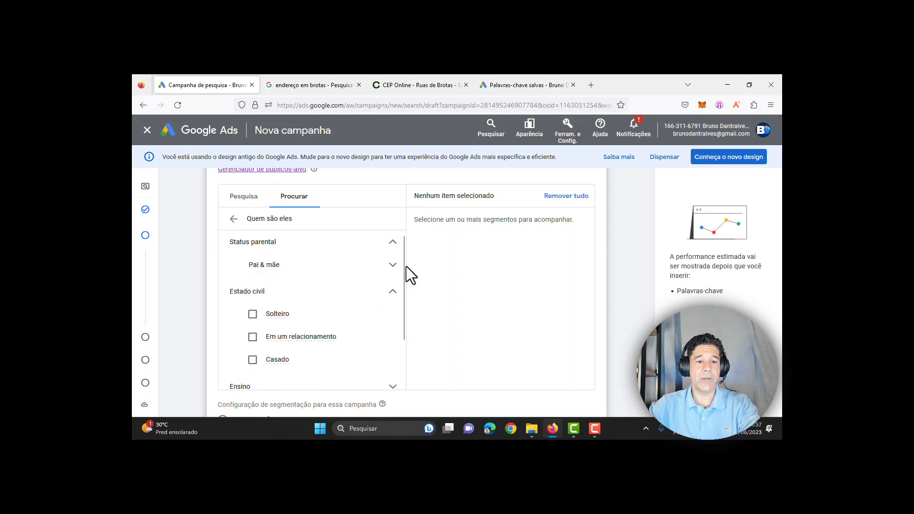
pyautogui.click(393, 267)
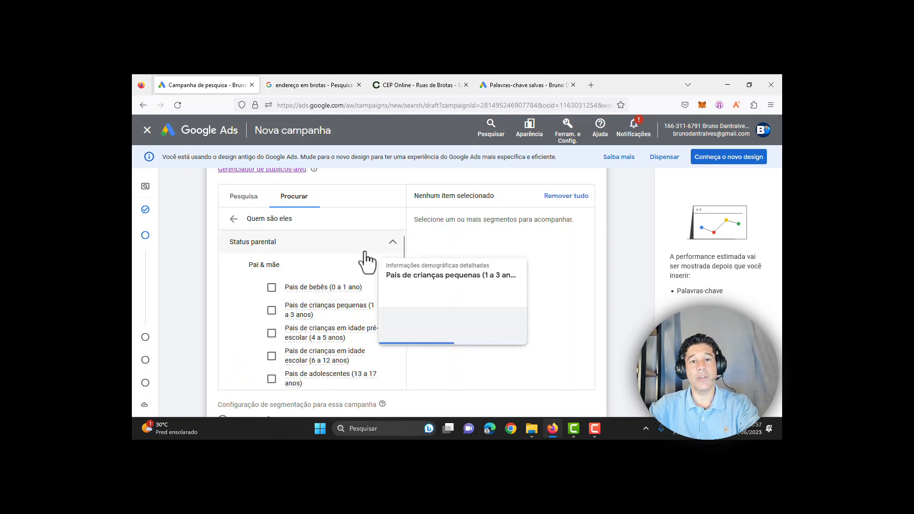
pyautogui.moveTo(403, 250); pyautogui.dragTo(404, 265)
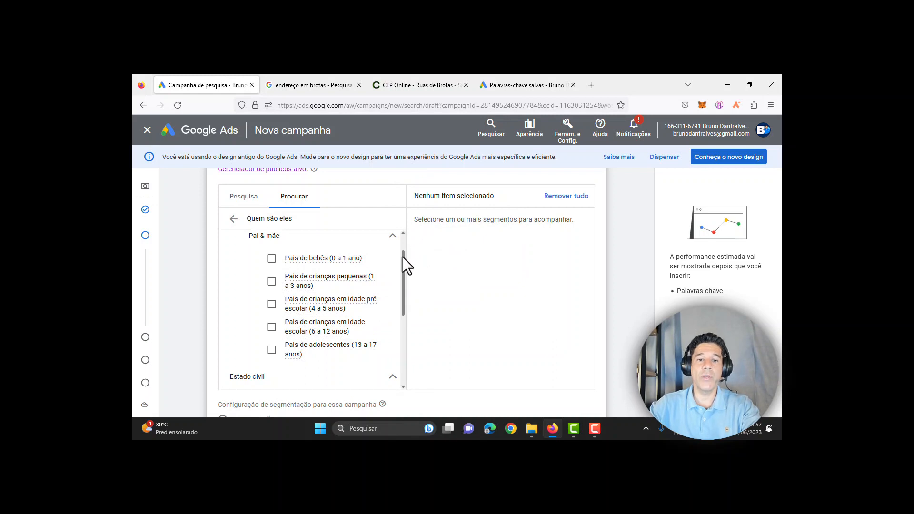
pyautogui.moveTo(402, 257); pyautogui.dragTo(404, 281)
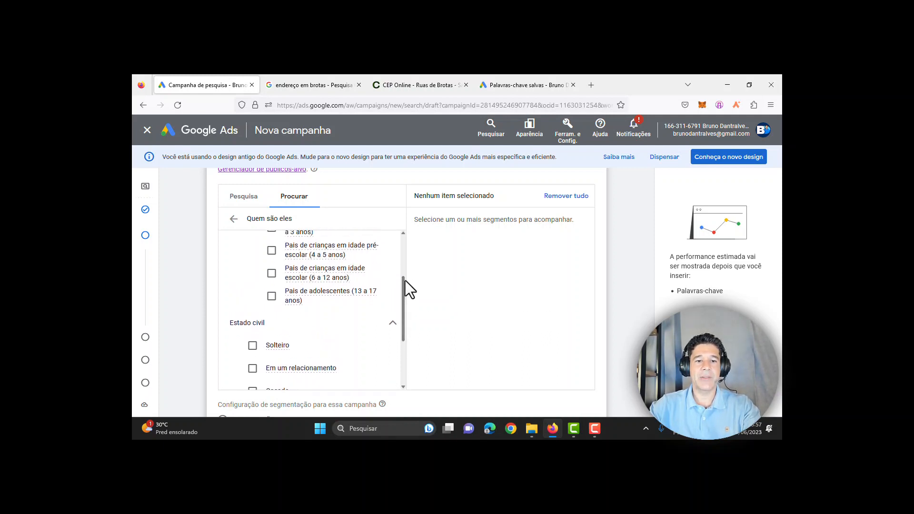
pyautogui.moveTo(356, 296)
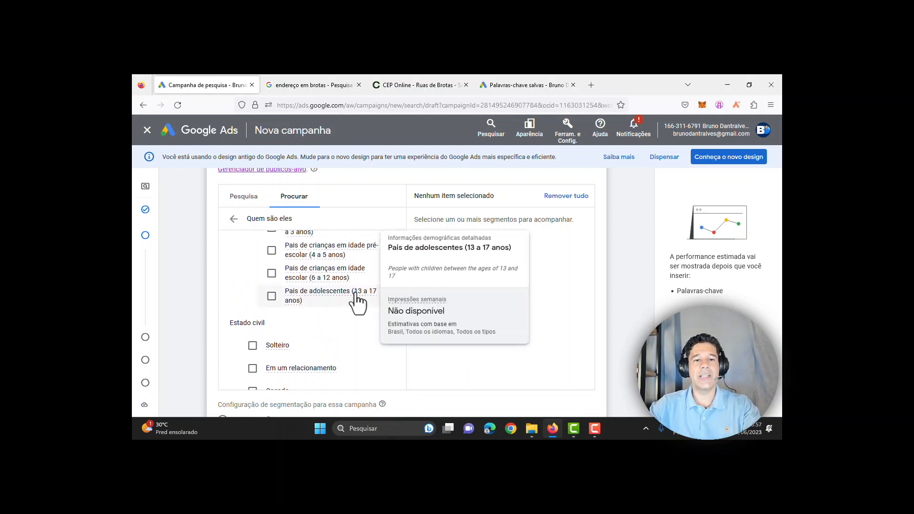
pyautogui.click(271, 296)
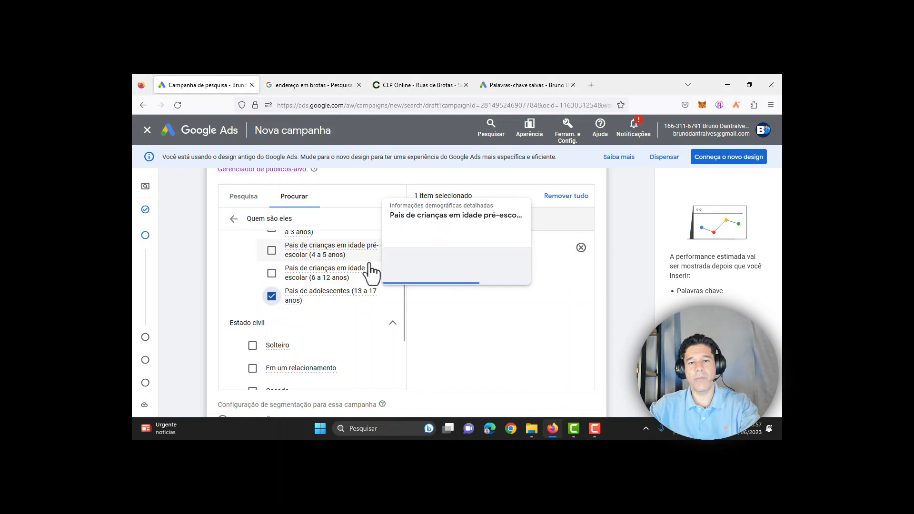
# Step: Expand the Ensino, Emprego and Setor categories to review their options
pyautogui.moveTo(329, 304)
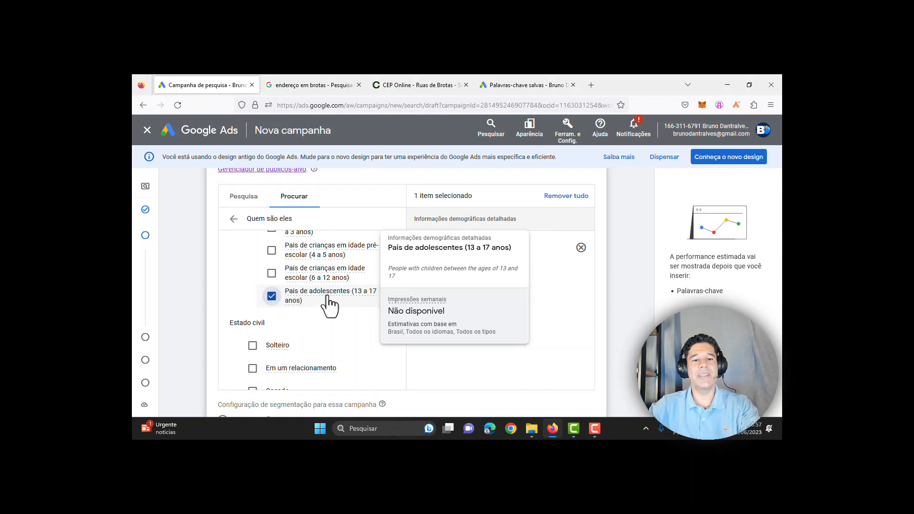
pyautogui.moveTo(404, 301); pyautogui.dragTo(401, 337)
pyautogui.click(383, 330)
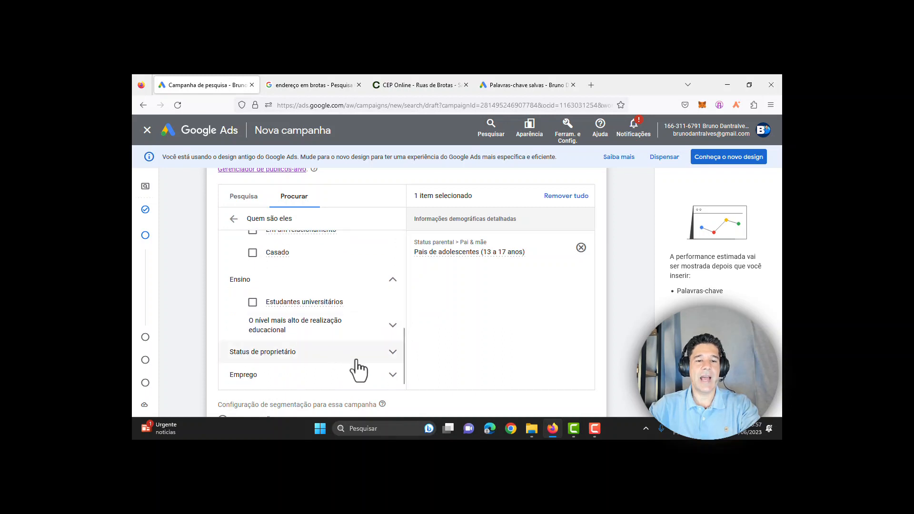
pyautogui.click(393, 379)
pyautogui.moveTo(403, 335); pyautogui.dragTo(403, 354)
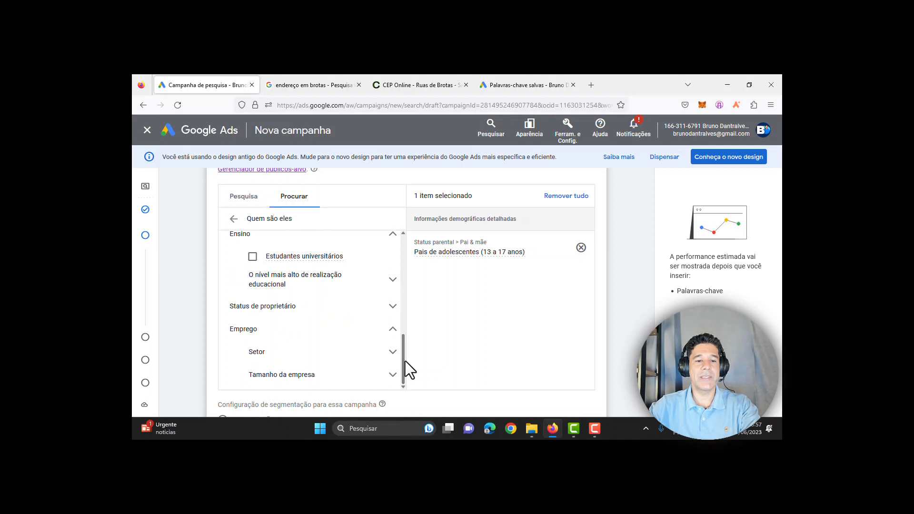
pyautogui.click(393, 353)
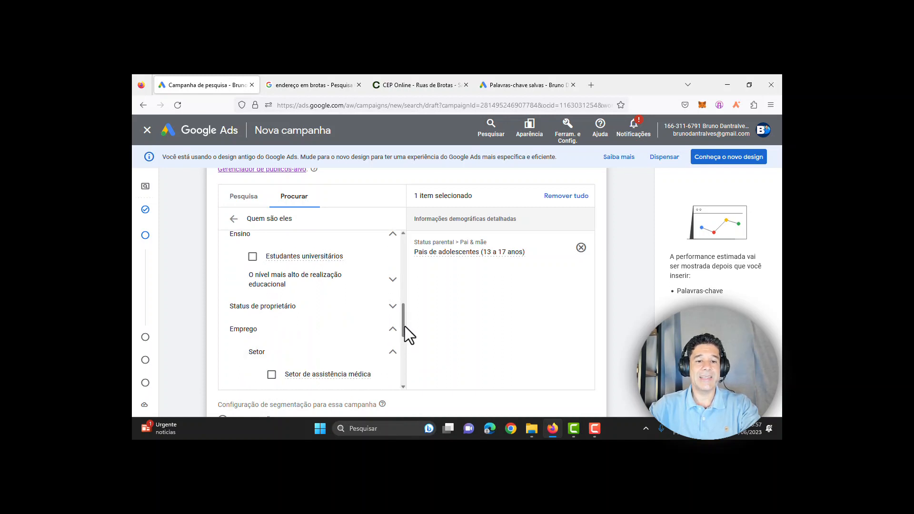
pyautogui.moveTo(404, 324); pyautogui.dragTo(360, 226)
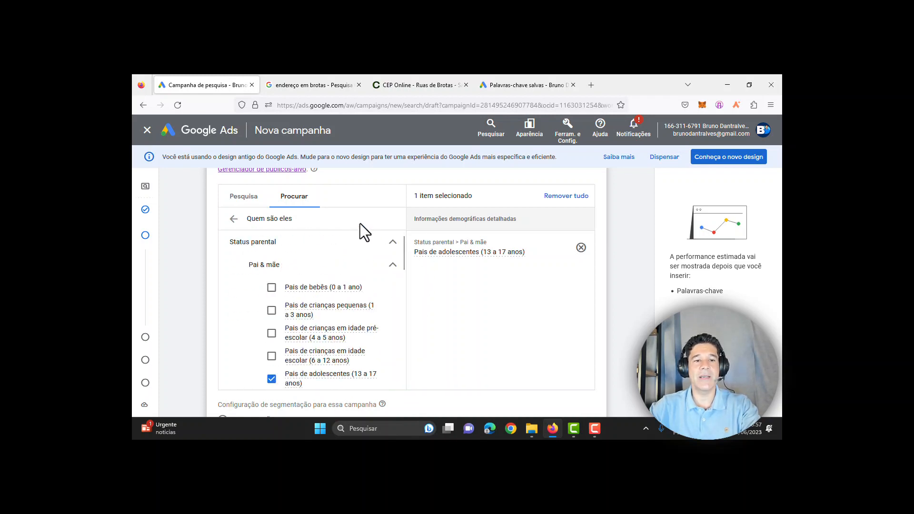
# Step: Toggle the Alimentação, Bancos e finanças and Beleza e bem-estar affinity segments, leaving only Compradores added
pyautogui.click(233, 219)
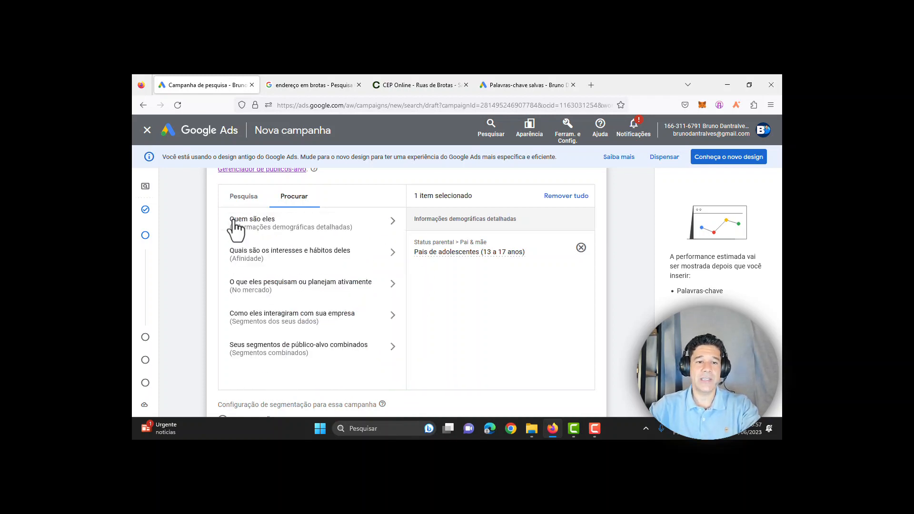
pyautogui.click(348, 257)
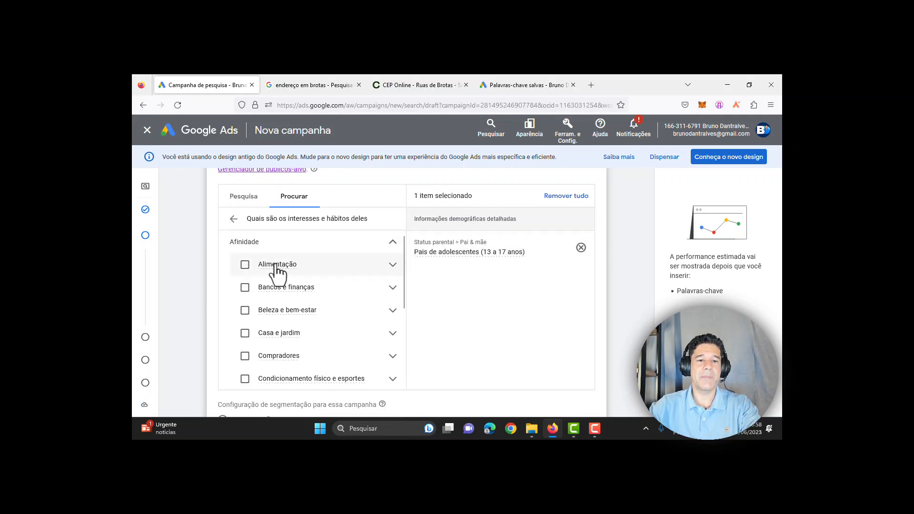
pyautogui.click(245, 265)
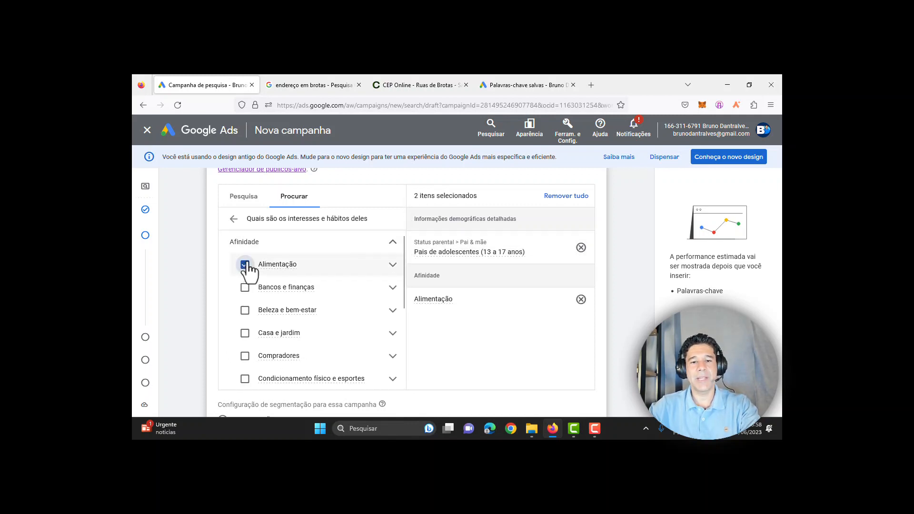
pyautogui.click(244, 264)
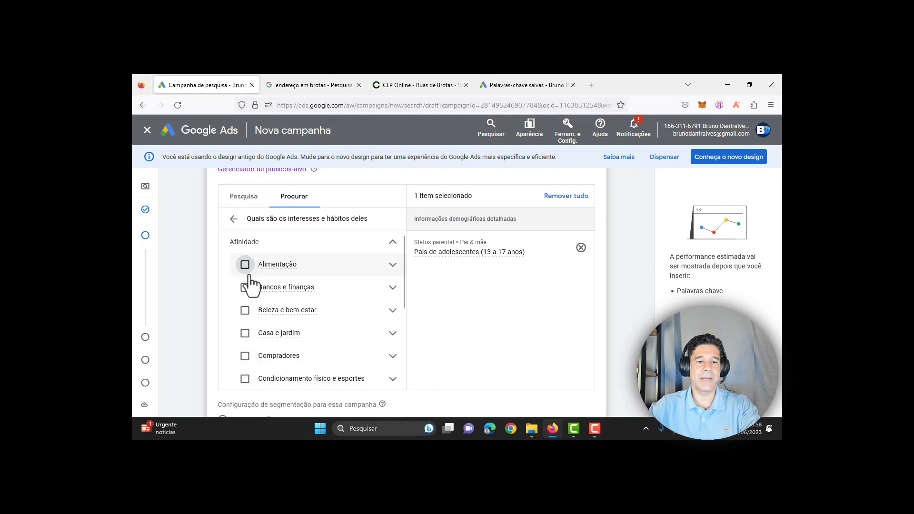
pyautogui.click(362, 287)
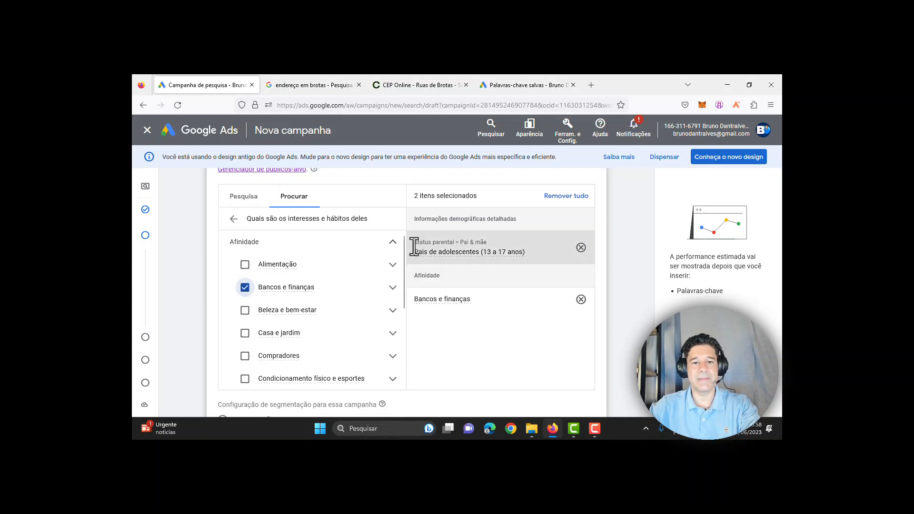
pyautogui.moveTo(402, 248); pyautogui.dragTo(402, 273)
pyautogui.click(244, 264)
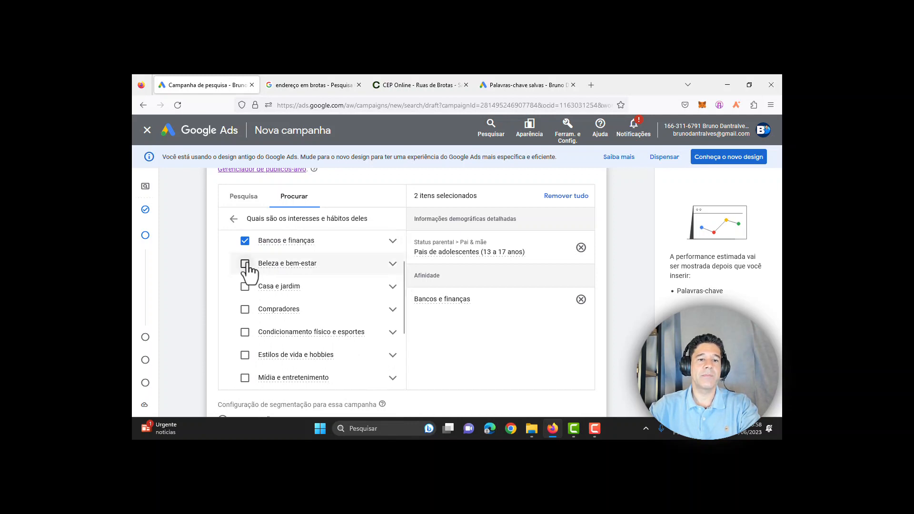
pyautogui.click(245, 242)
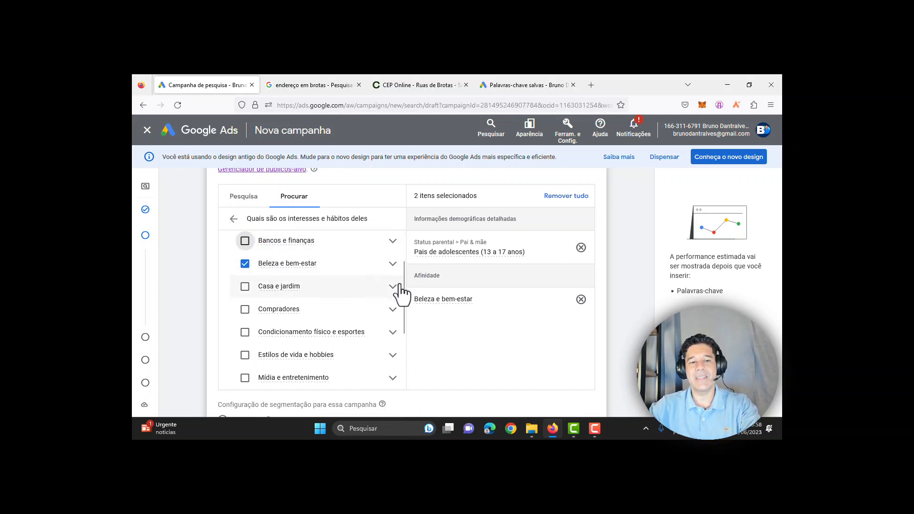
pyautogui.click(244, 310)
pyautogui.click(245, 265)
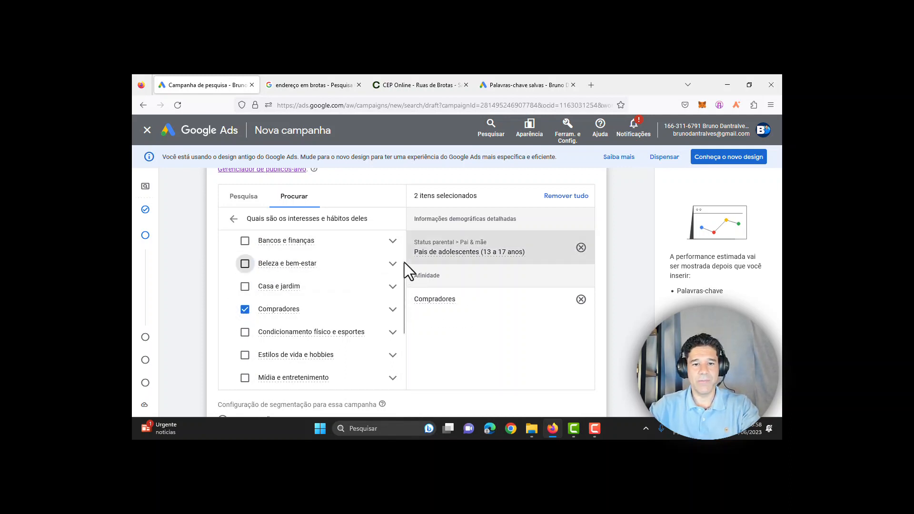
pyautogui.scroll(2, 404, 257)
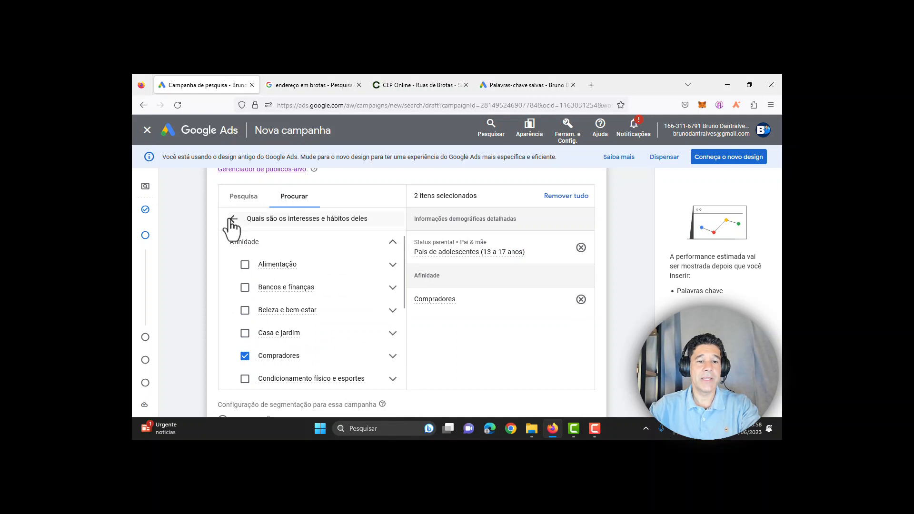
# Step: Remove the Pais de adolescentes and Compradores segments so no audience remains selected
pyautogui.click(233, 220)
pyautogui.click(581, 248)
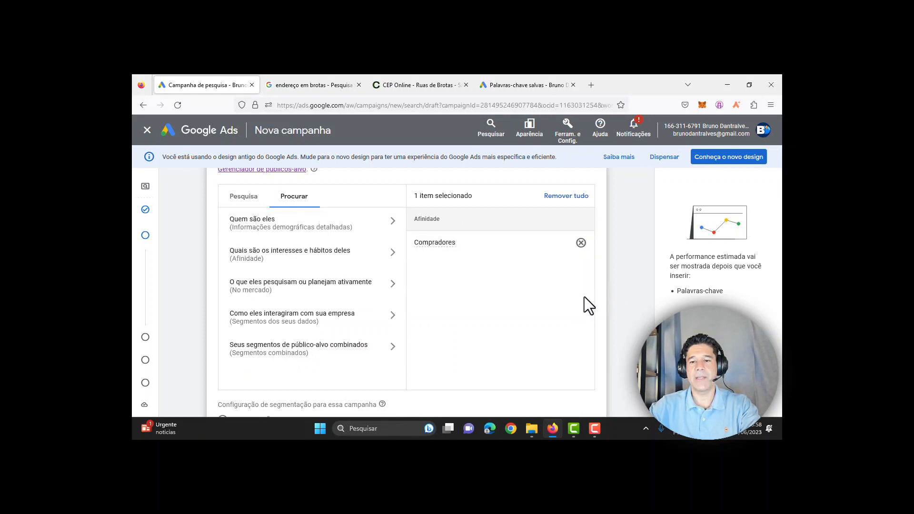
pyautogui.click(581, 244)
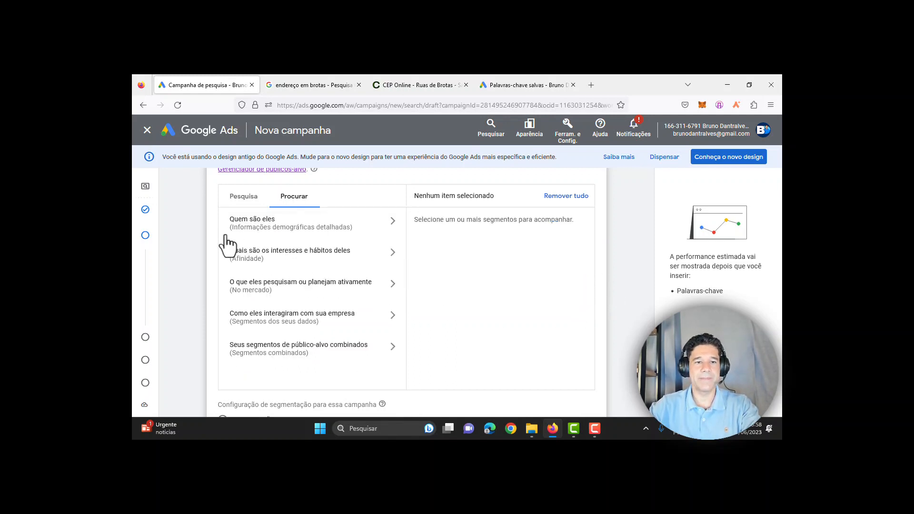
pyautogui.click(233, 198)
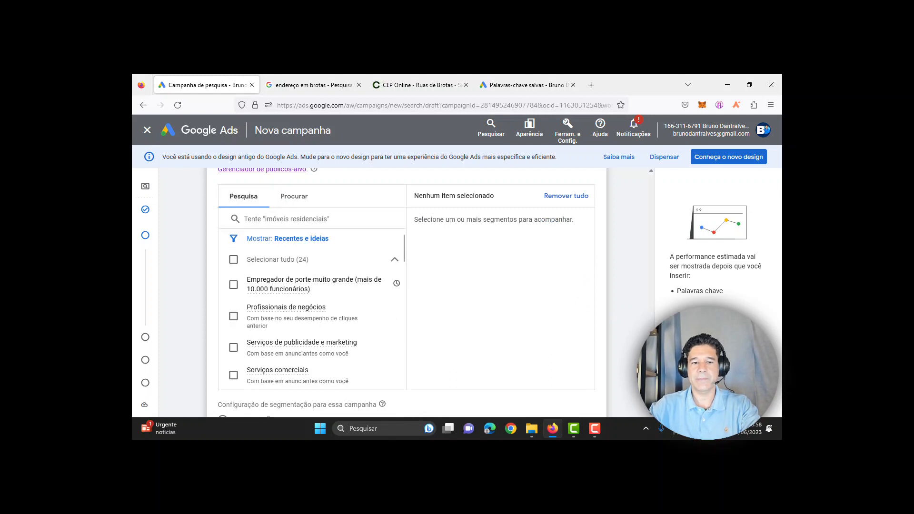
pyautogui.scroll(-3, 407, 293)
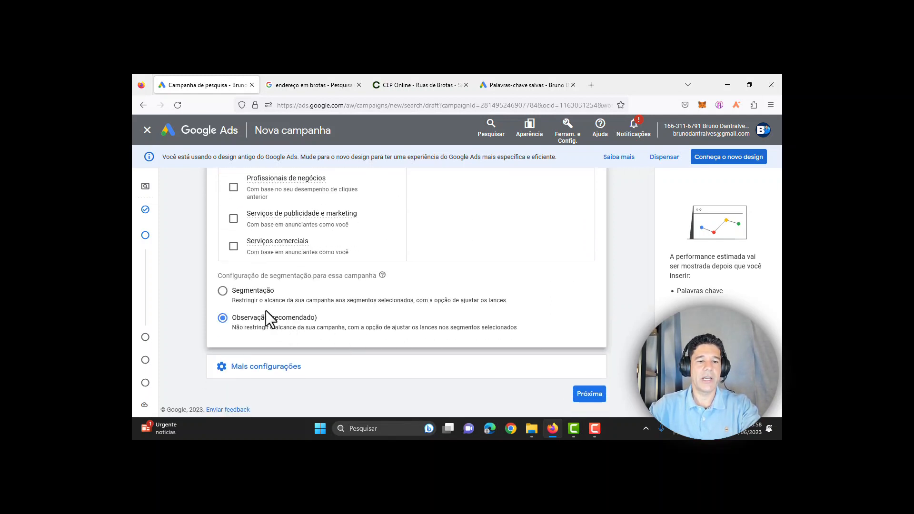
# Step: Limit the campaign's reach to the selected segments (Segmentação) and expand Mais configurações
pyautogui.click(222, 290)
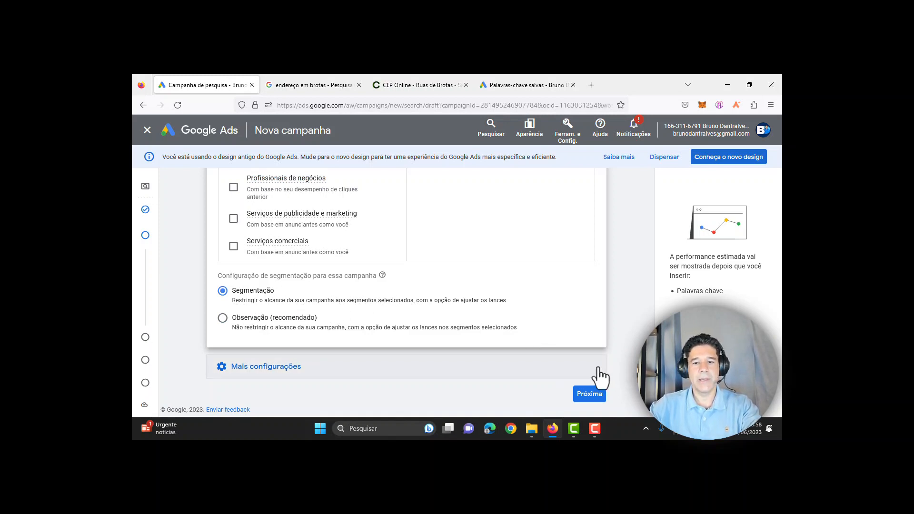
pyautogui.click(266, 366)
pyautogui.scroll(-3, 531, 288)
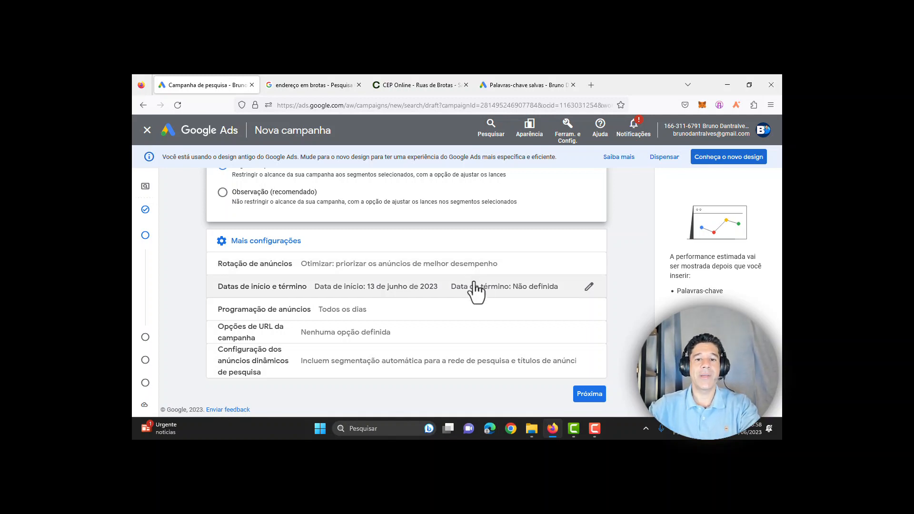
# Step: Change the campaign end date from Nenhuma to Selecionar data, leaving the date unpicked
pyautogui.click(586, 290)
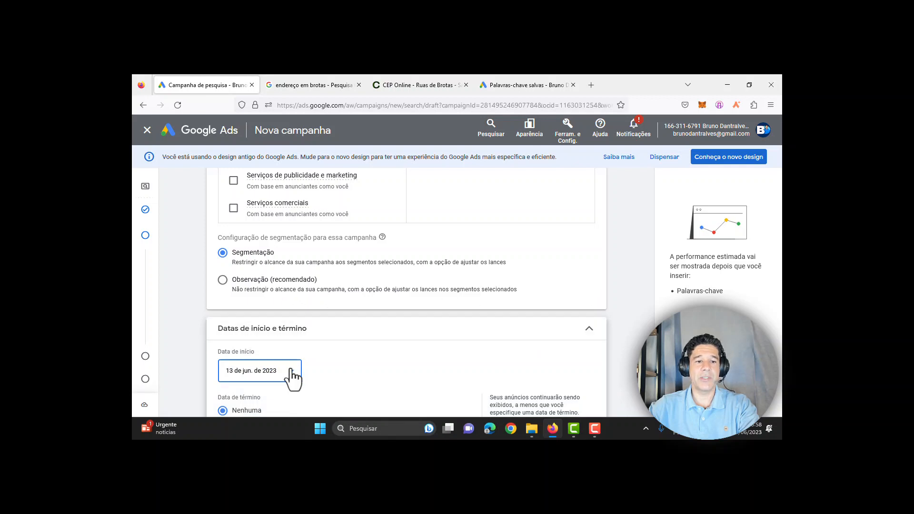
pyautogui.scroll(-2, 296, 376)
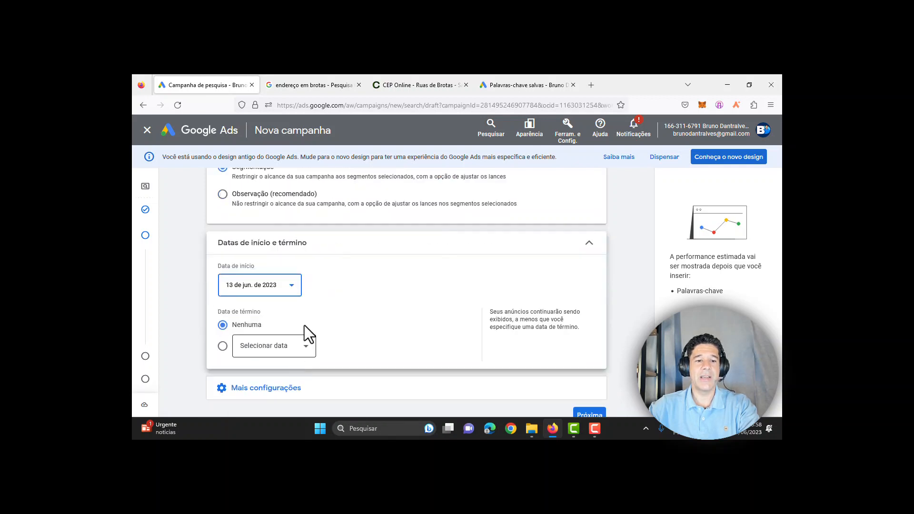
pyautogui.click(222, 346)
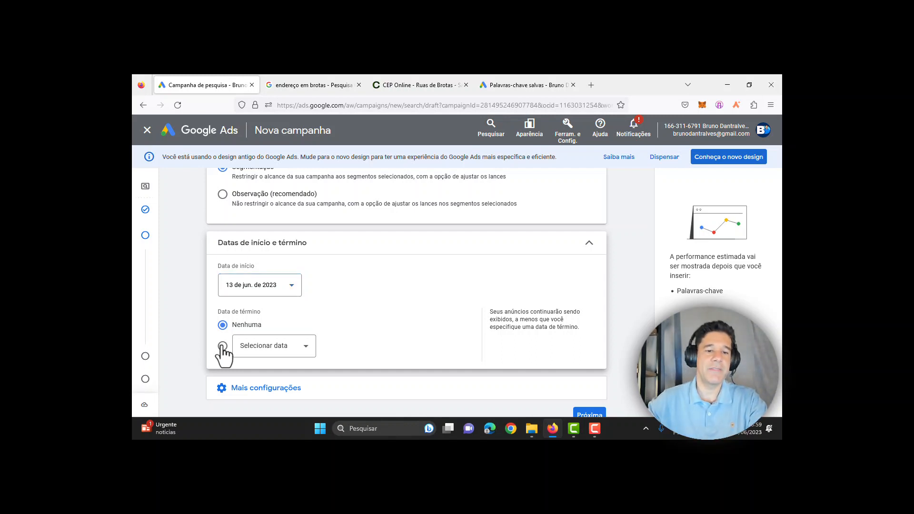
pyautogui.click(299, 348)
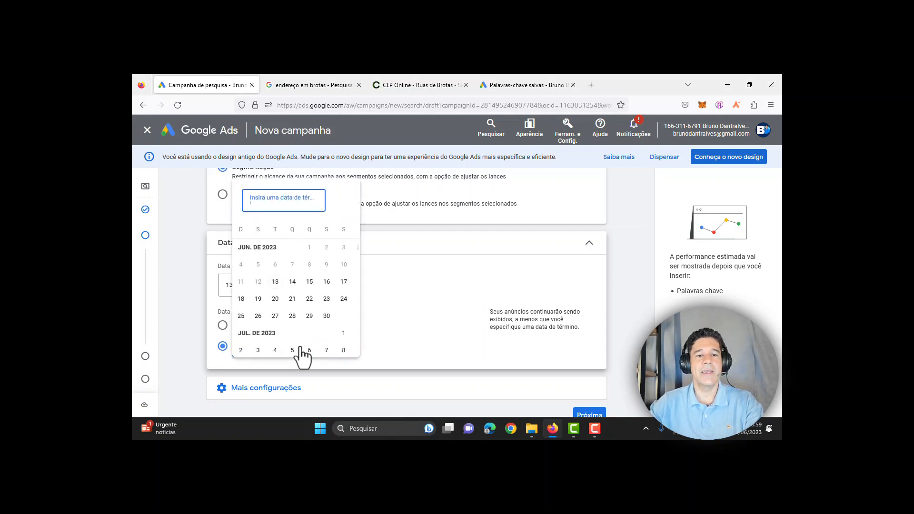
pyautogui.click(375, 322)
pyautogui.click(274, 397)
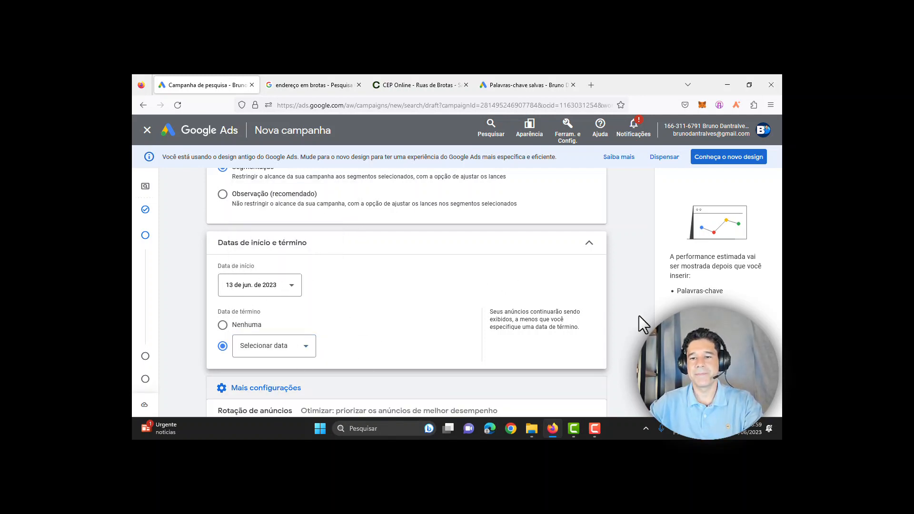
pyautogui.scroll(-2, 639, 316)
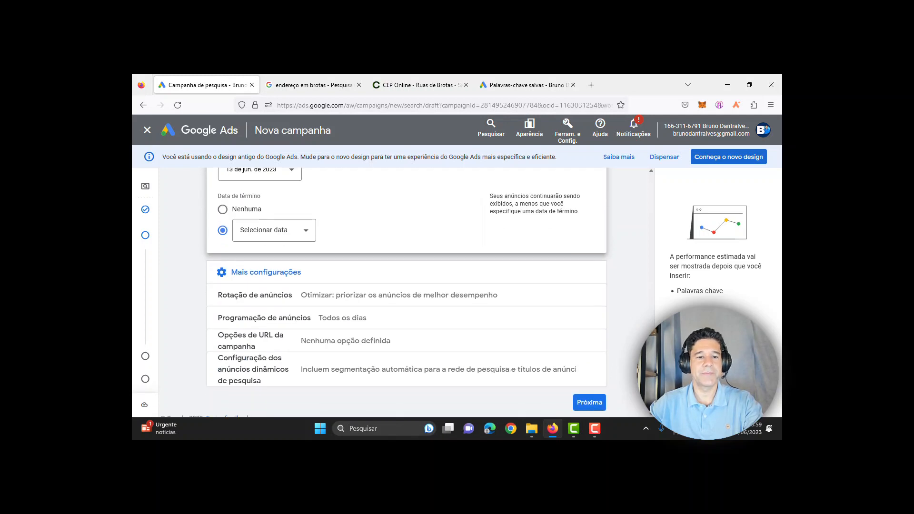
# Step: Set the ad schedule days to De segunda a sexta
pyautogui.click(380, 318)
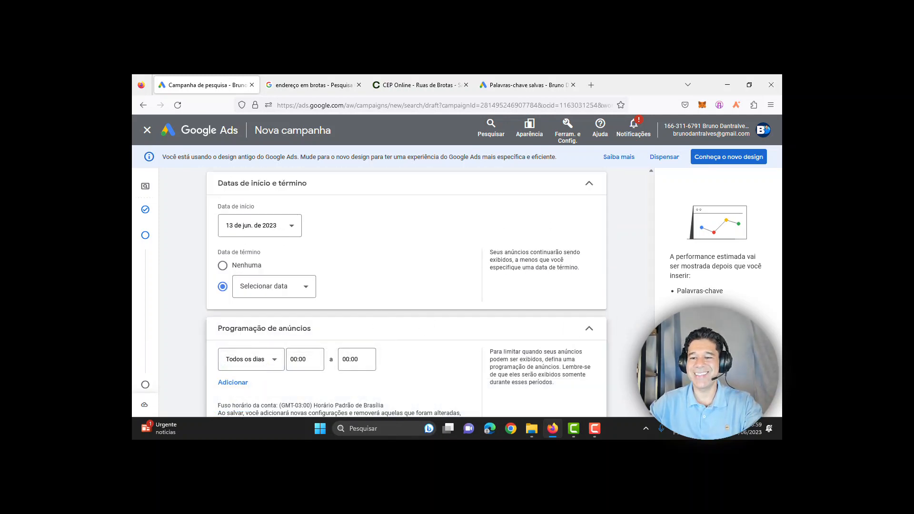
pyautogui.scroll(-2, 406, 286)
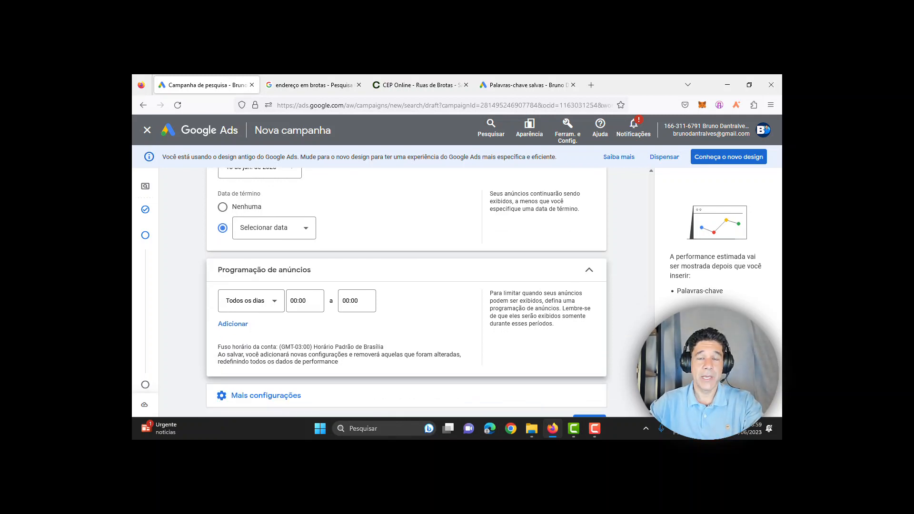
pyautogui.scroll(-1, 406, 285)
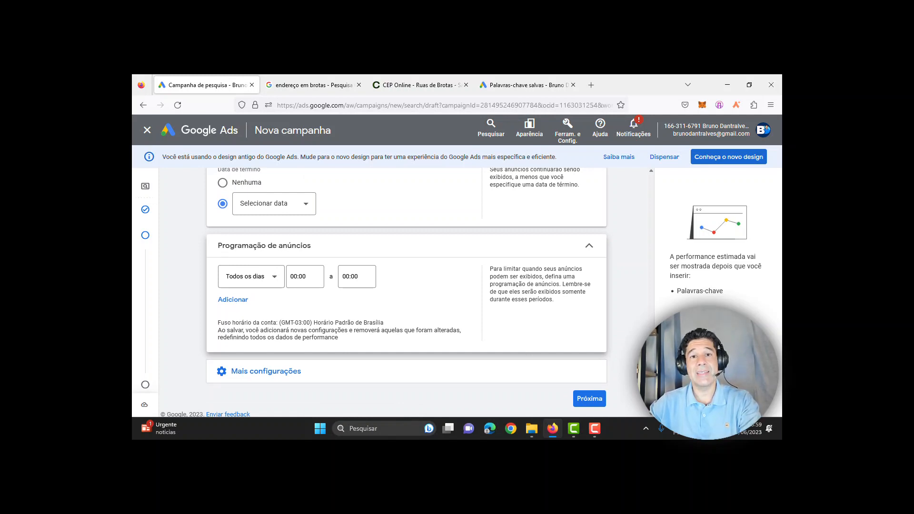
pyautogui.click(235, 283)
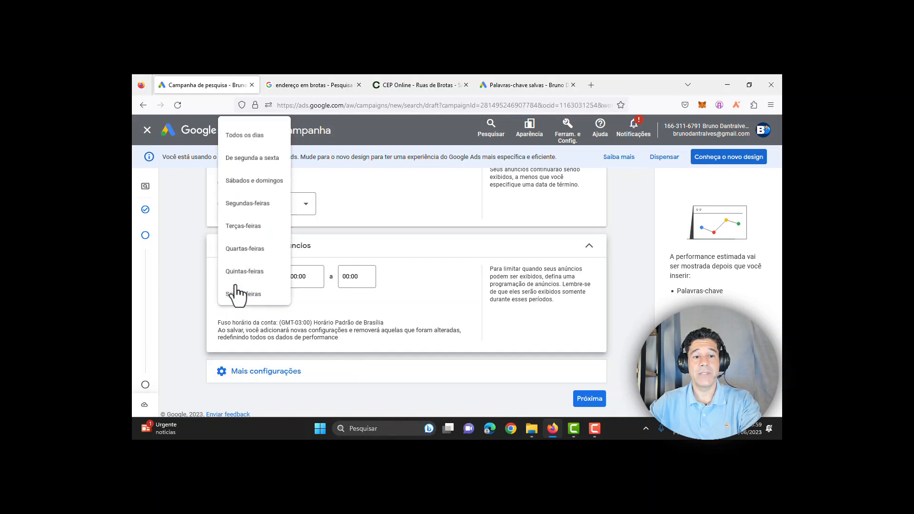
pyautogui.click(257, 158)
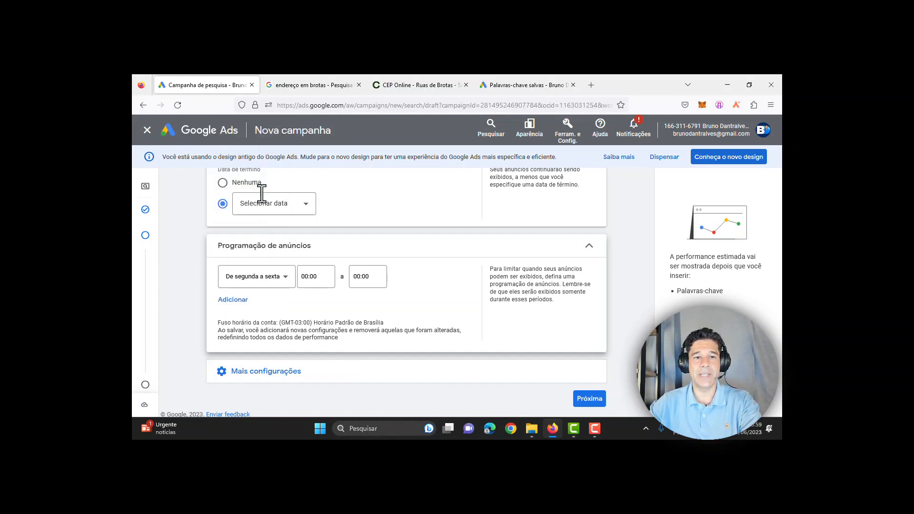
# Step: Set the ad schedule hours from 08:00 to 18:00
pyautogui.click(305, 276)
pyautogui.scroll(-12, 316, 215)
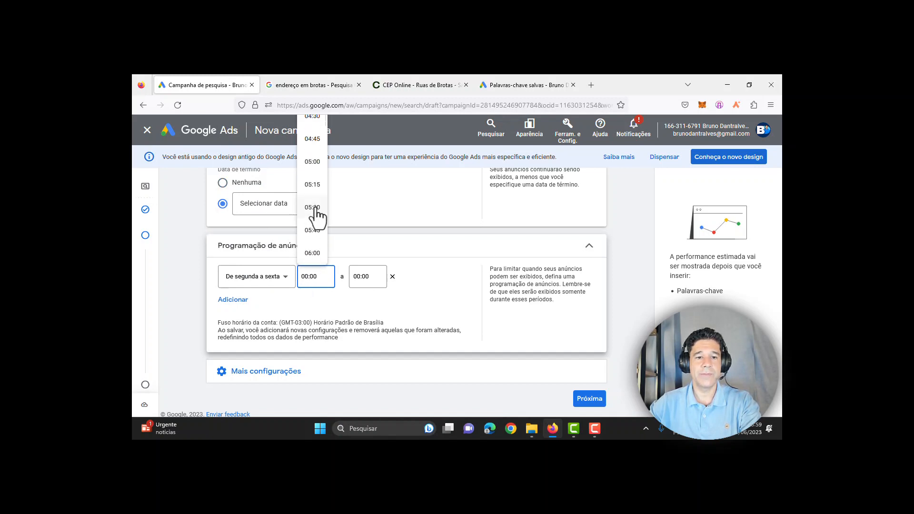
pyautogui.scroll(-4, 316, 216)
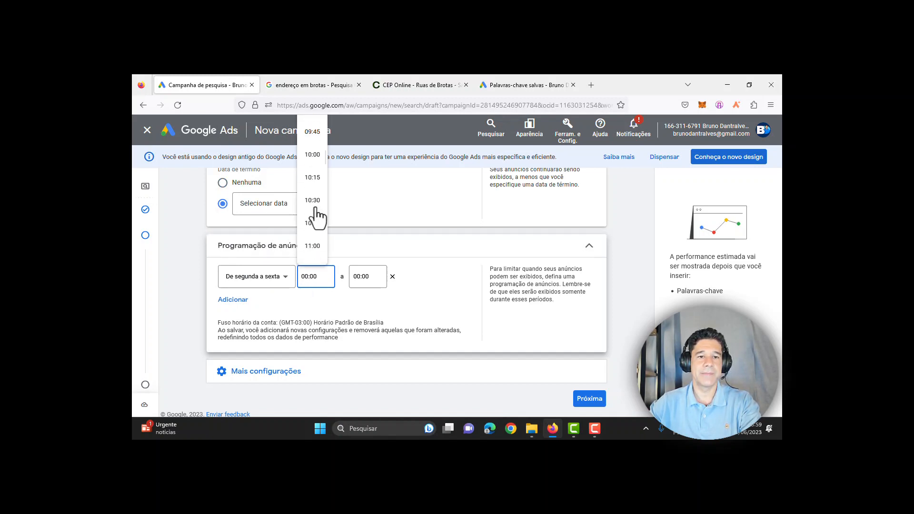
pyautogui.scroll(4, 313, 212)
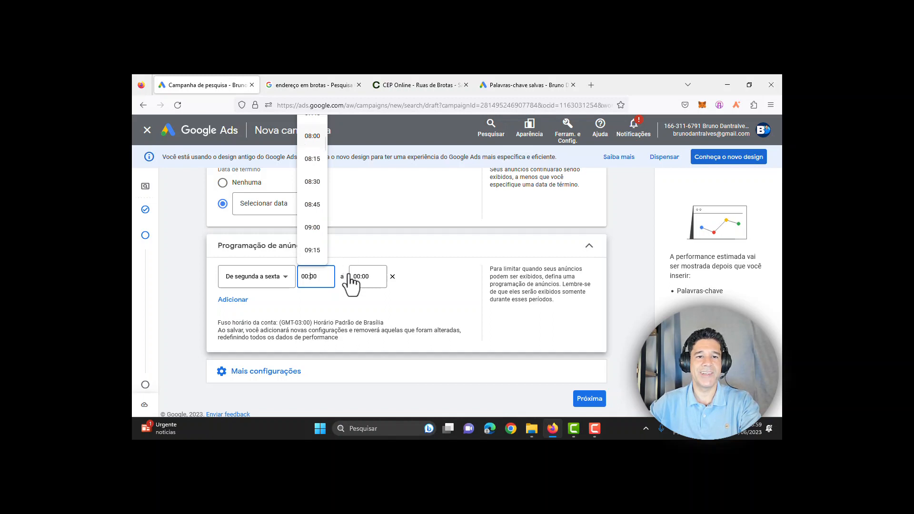
pyautogui.click(312, 191)
pyautogui.click(357, 276)
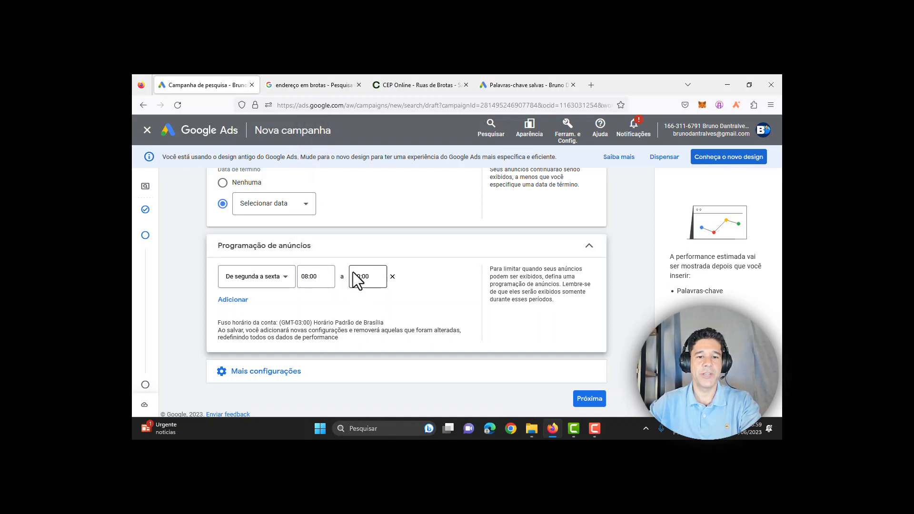
pyautogui.scroll(-10, 365, 238)
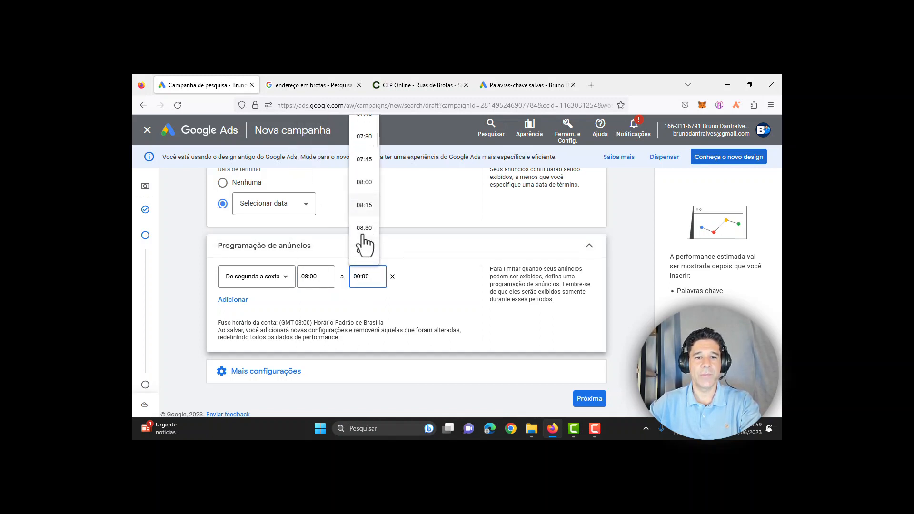
pyautogui.scroll(-9, 371, 231)
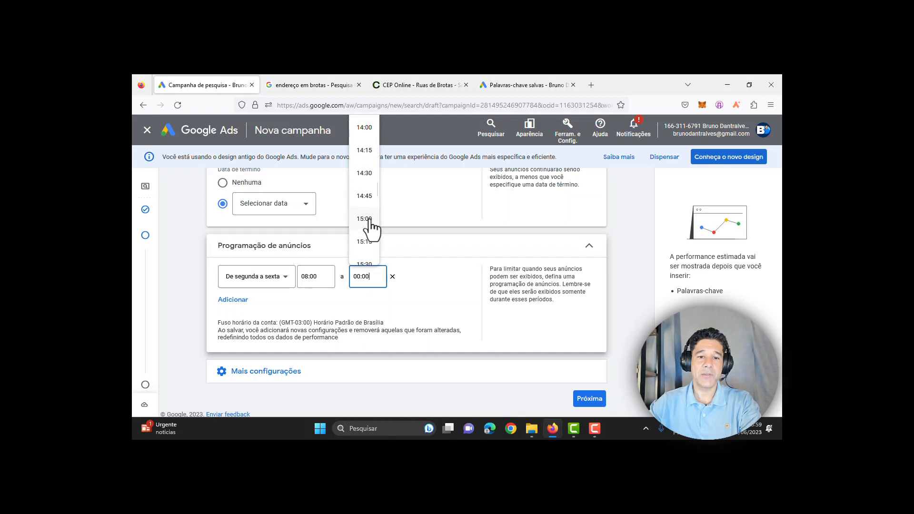
pyautogui.scroll(-3, 371, 228)
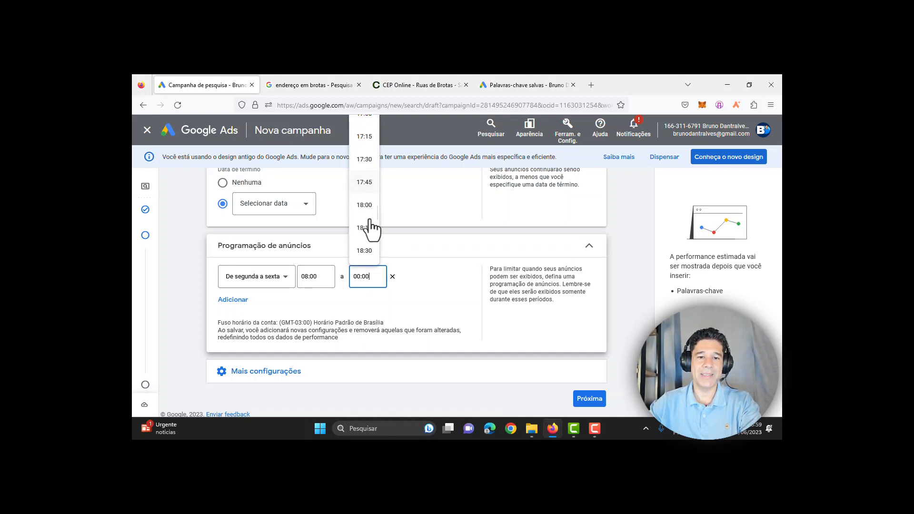
pyautogui.click(364, 199)
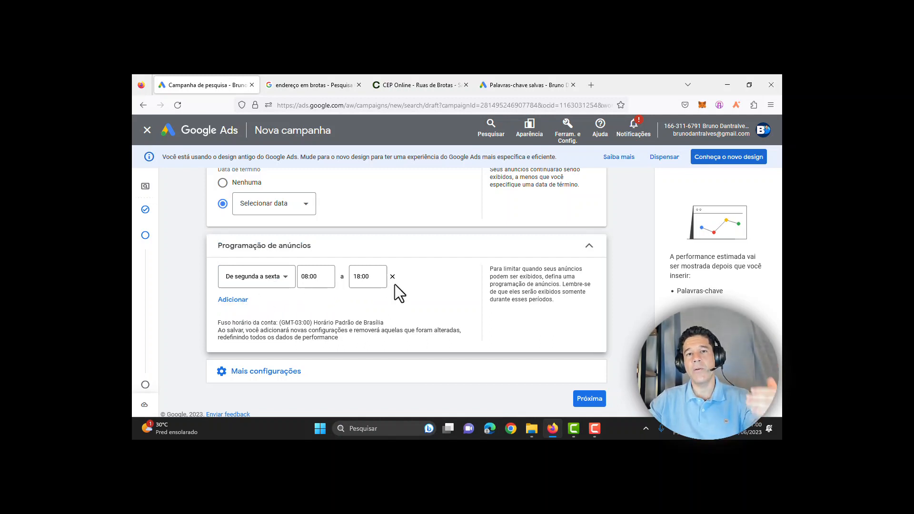
pyautogui.click(342, 364)
# Step: Scroll down past the campaign URL options toward the Próxima button
pyautogui.scroll(-1, 342, 370)
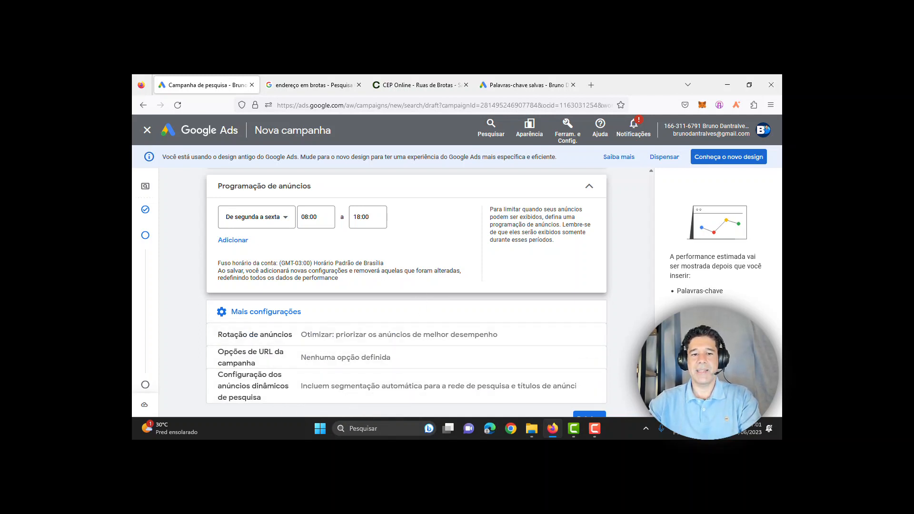
pyautogui.scroll(-1, 385, 292)
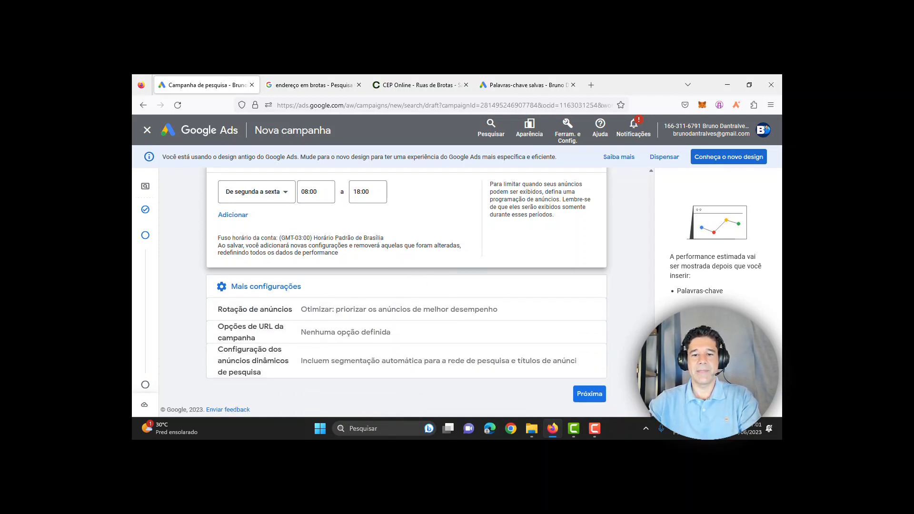
# Step: Continue to Palavras-chave e anúncios and place the cursor in the products/services field
pyautogui.click(589, 394)
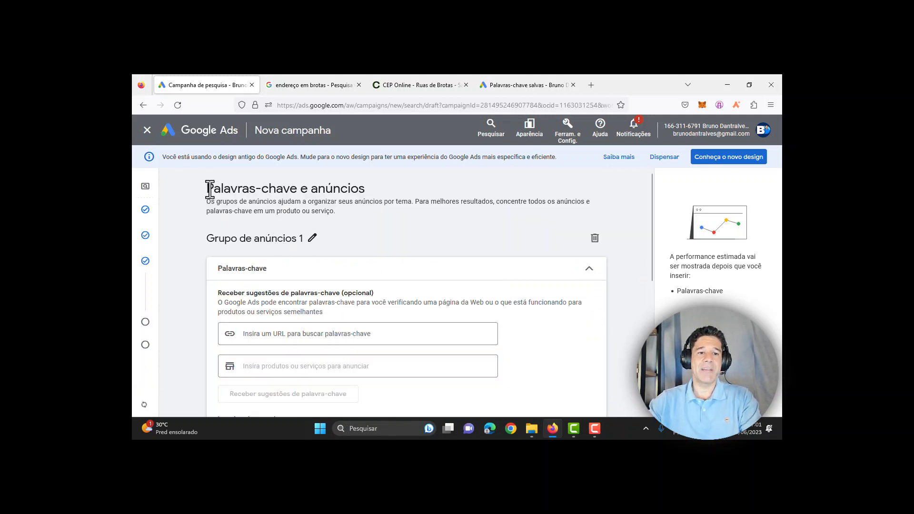
pyautogui.tripleClick(365, 189)
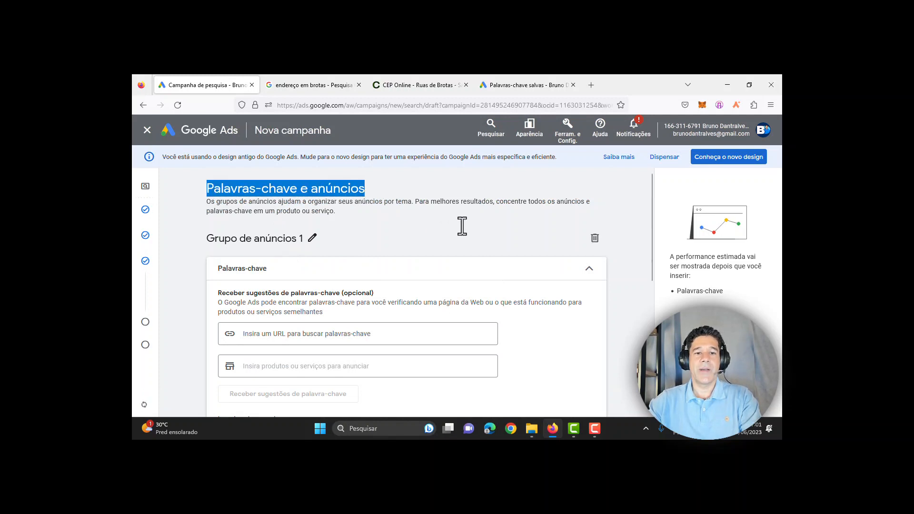
pyautogui.click(523, 213)
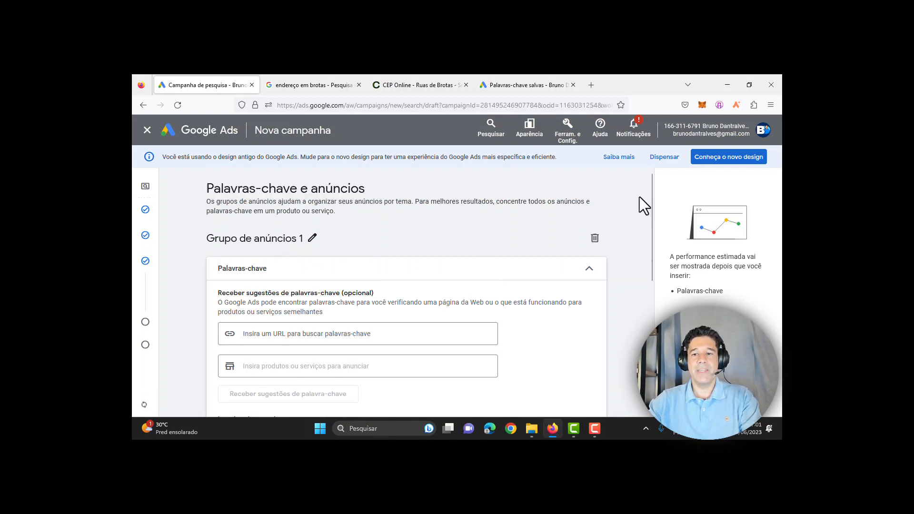
pyautogui.moveTo(653, 192); pyautogui.dragTo(651, 235)
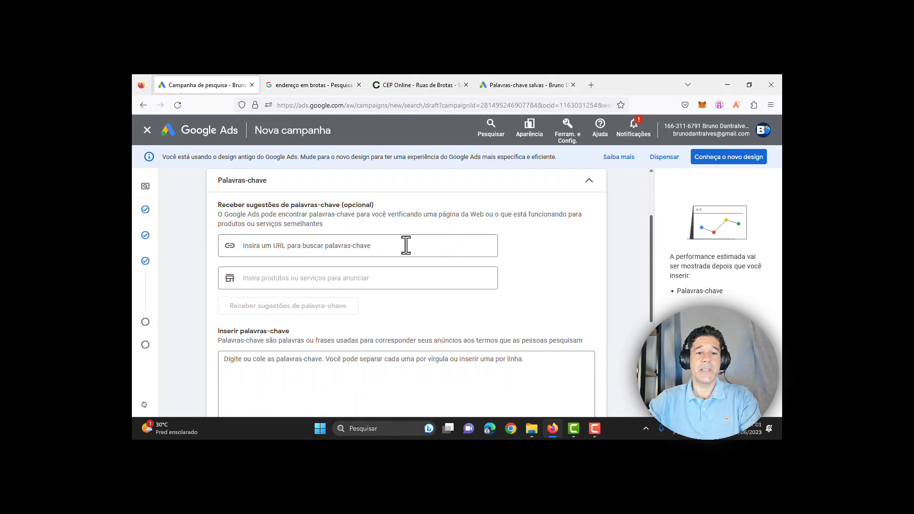
pyautogui.click(284, 245)
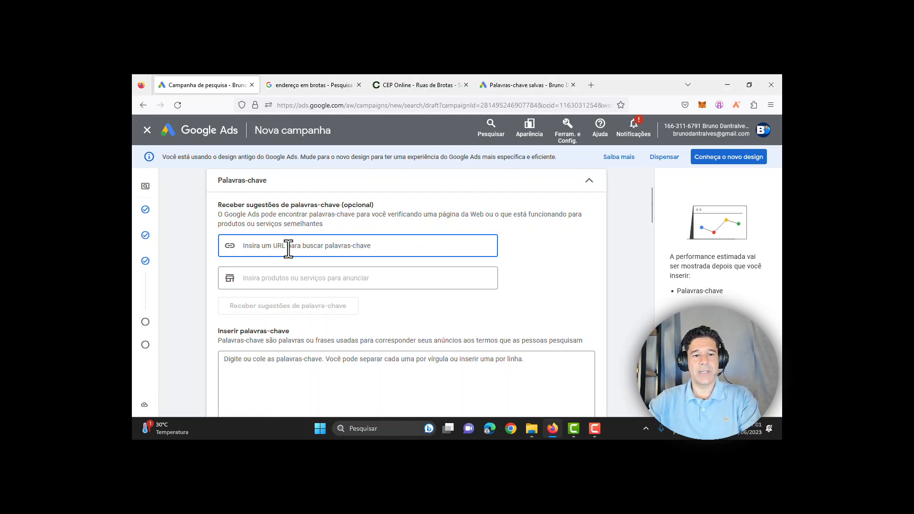
pyautogui.click(371, 284)
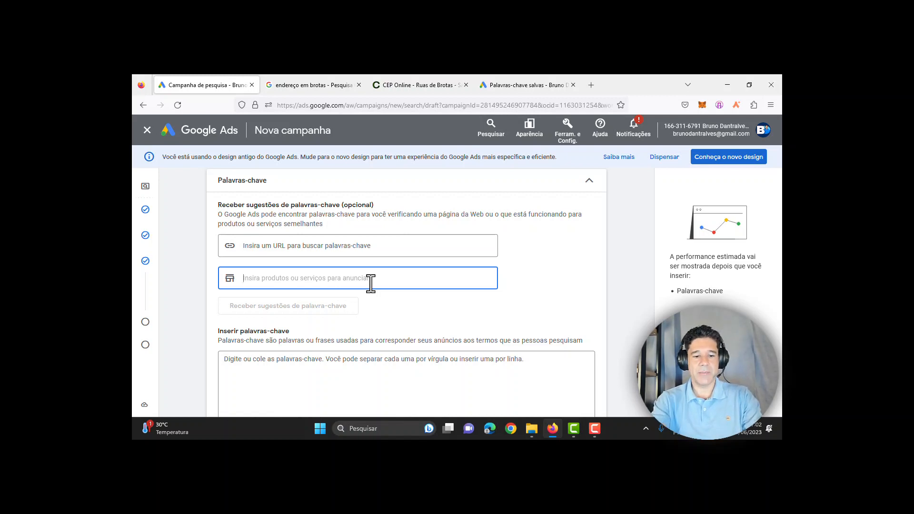
# Step: Enter 'advogado' as the product and generate keyword suggestions from it
pyautogui.write('advo')
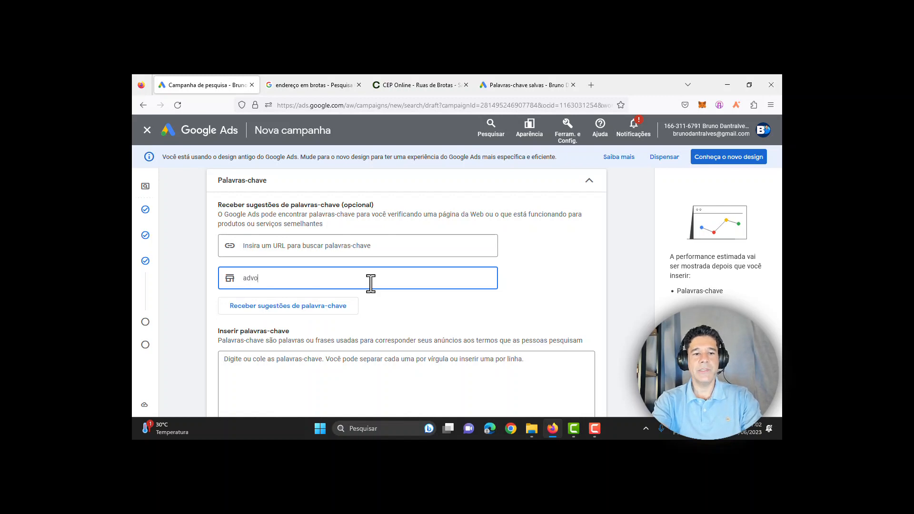
pyautogui.write('gado')
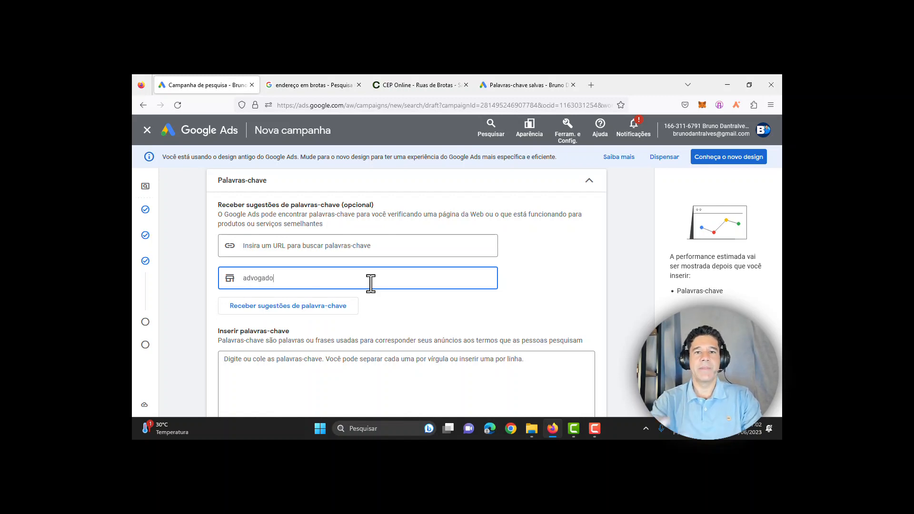
pyautogui.press('Return')
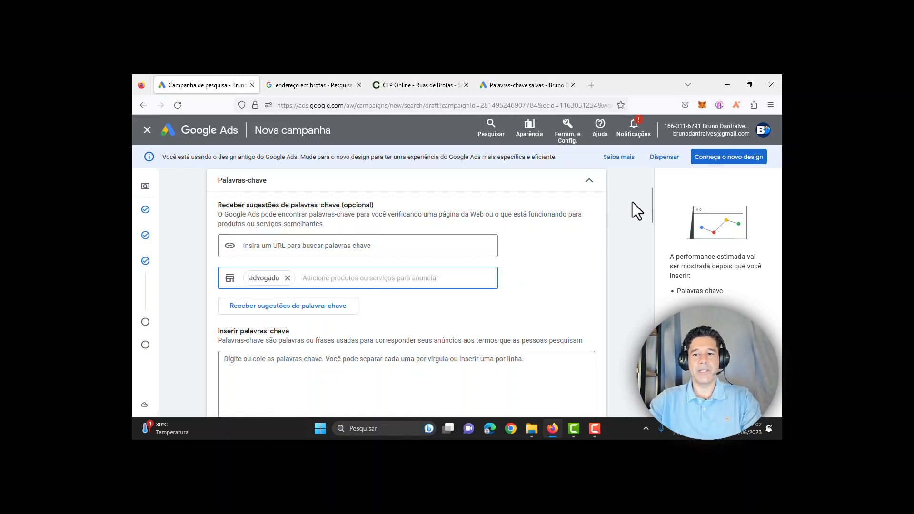
pyautogui.moveTo(652, 192)
pyautogui.mouseDown()
pyautogui.moveTo(652, 220)
pyautogui.moveTo(652, 206)
pyautogui.mouseUp()
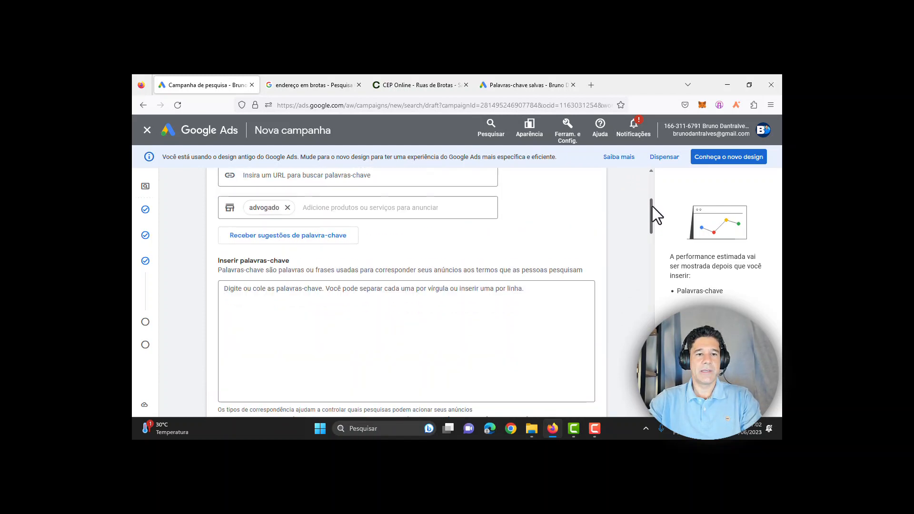
pyautogui.click(292, 245)
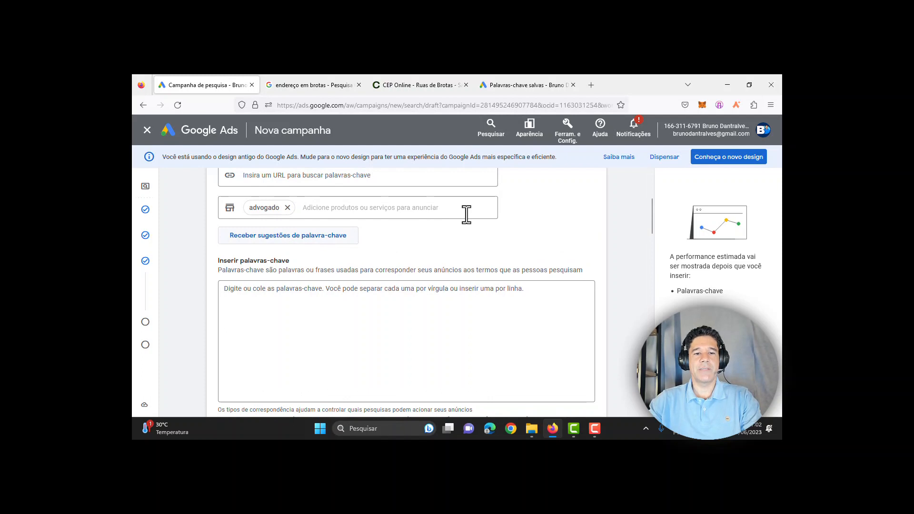
pyautogui.moveTo(649, 215); pyautogui.dragTo(651, 224)
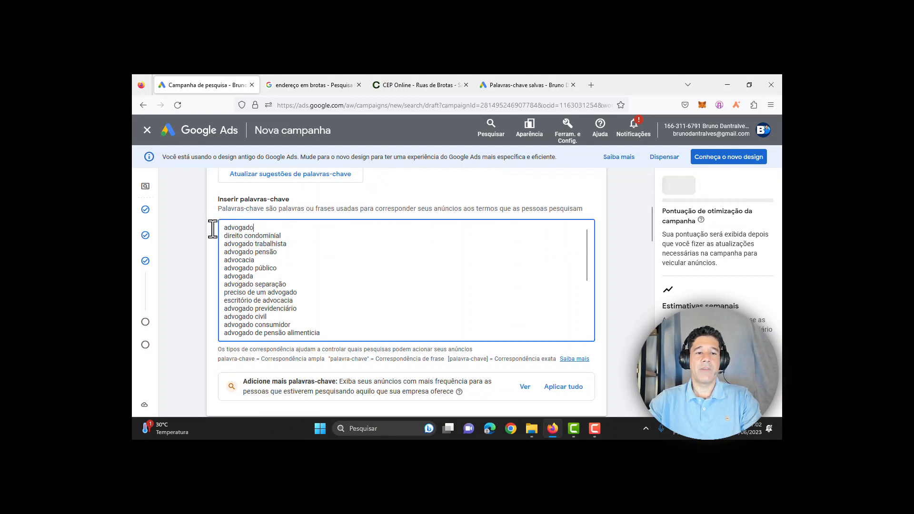
# Step: Delete advogado, direito condominial and the unwanted keywords below advogado trabalhista
pyautogui.doubleClick(219, 228)
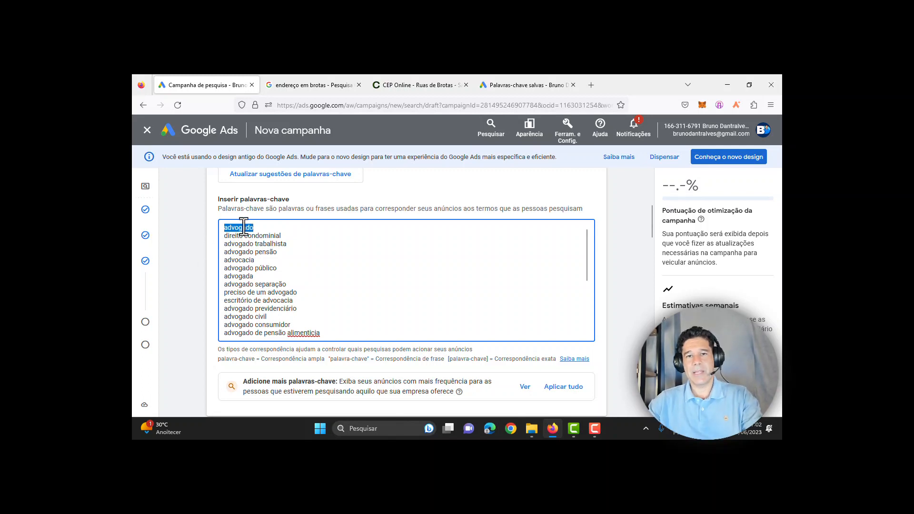
pyautogui.click(285, 235)
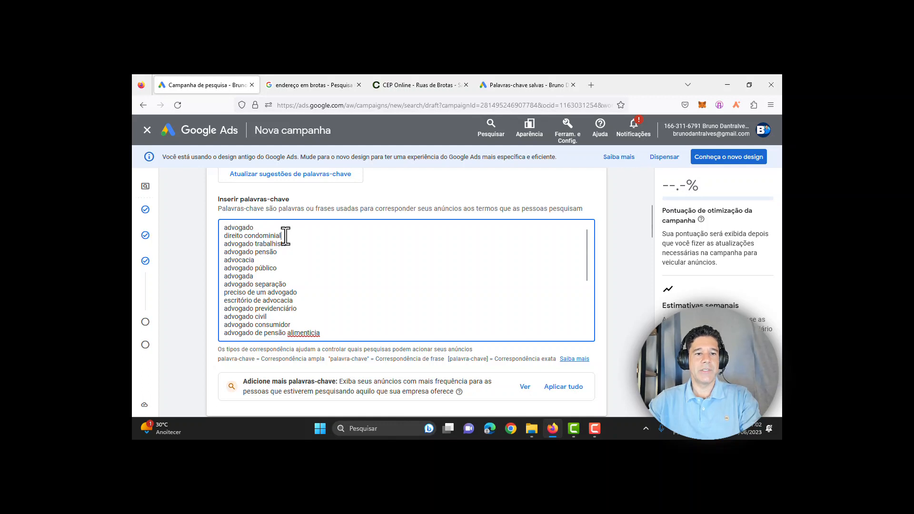
pyautogui.moveTo(285, 236); pyautogui.dragTo(226, 237)
pyautogui.moveTo(287, 244); pyautogui.dragTo(224, 247)
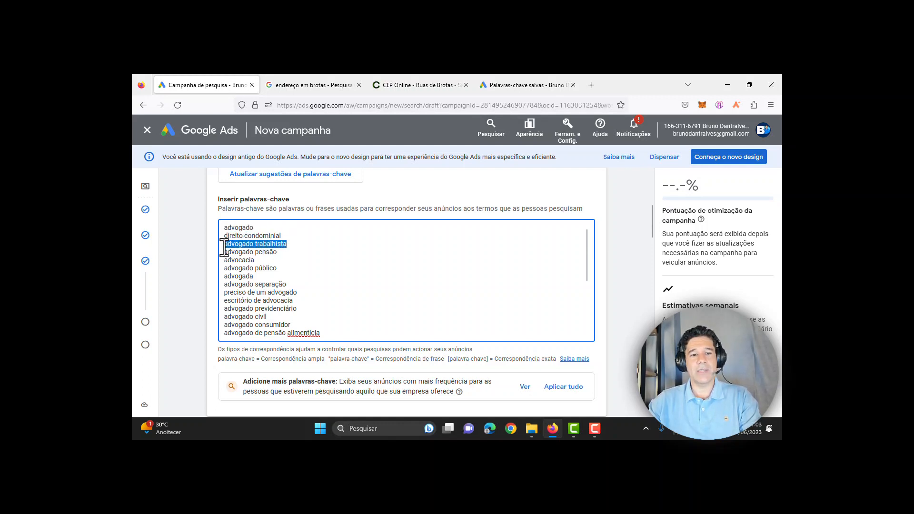
pyautogui.tripleClick(254, 233)
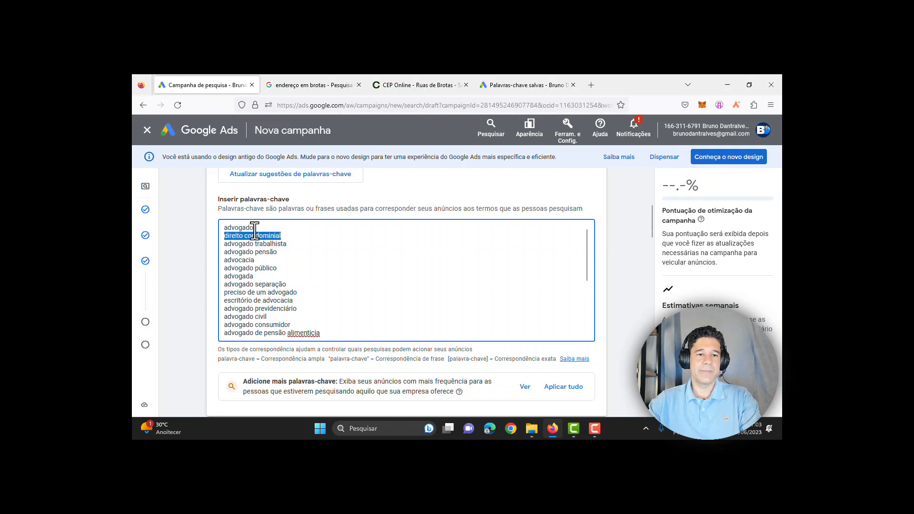
pyautogui.keyDown('shift'); pyautogui.click(220, 228); pyautogui.keyUp('shift')
pyautogui.press('BackSpace')
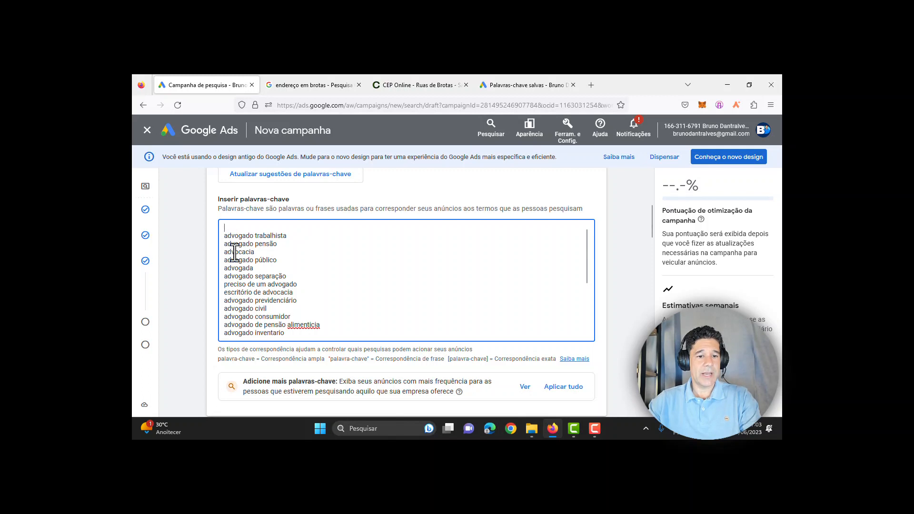
pyautogui.moveTo(286, 334); pyautogui.dragTo(221, 244)
pyautogui.press('BackSpace')
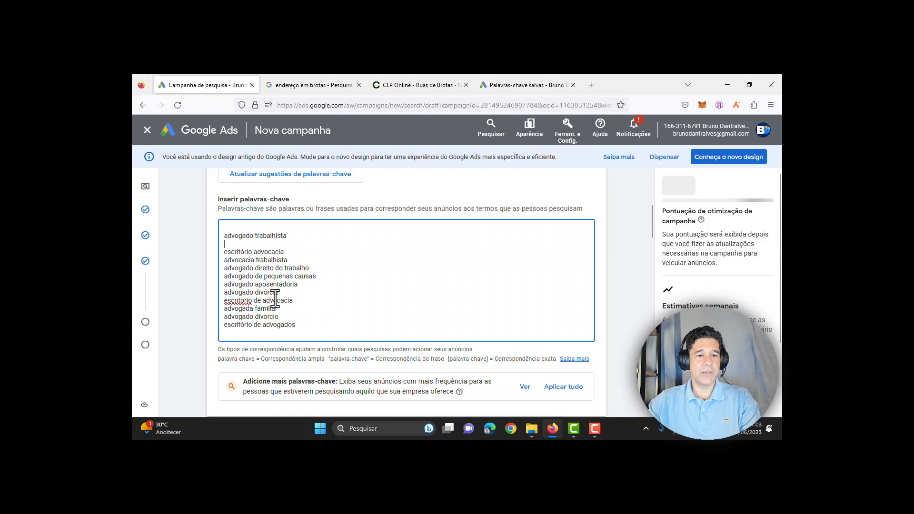
# Step: Delete the last eight keywords, escritório advocacia and blank lines, leaving advogado trabalhista and advocacia trabalhista
pyautogui.moveTo(296, 325); pyautogui.dragTo(242, 268)
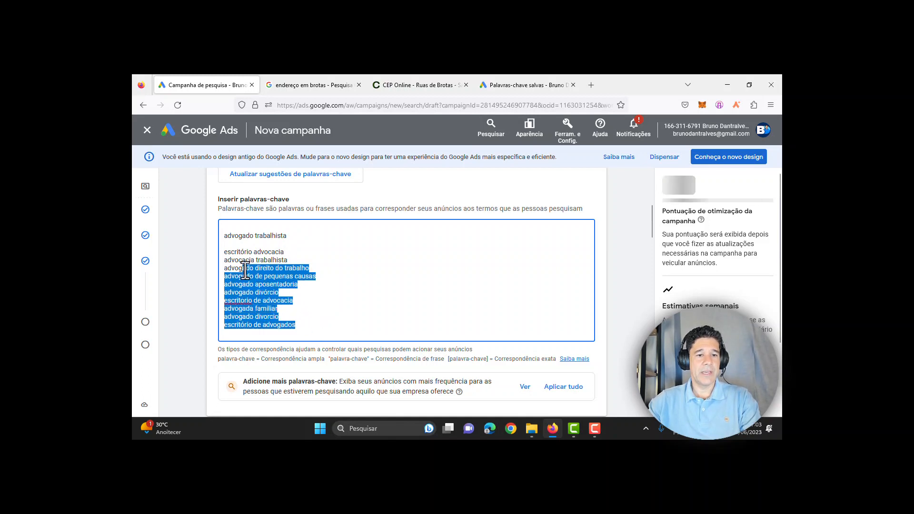
pyautogui.click(289, 261)
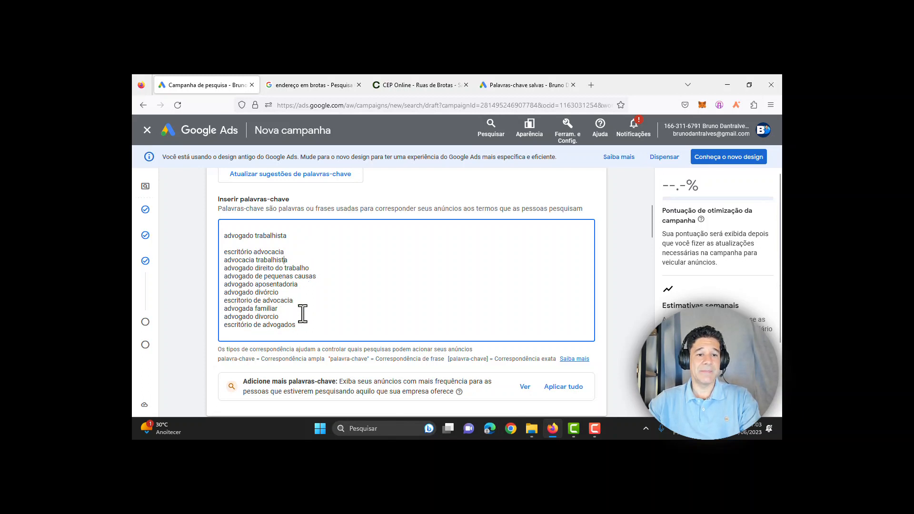
pyautogui.moveTo(303, 313); pyautogui.dragTo(317, 334)
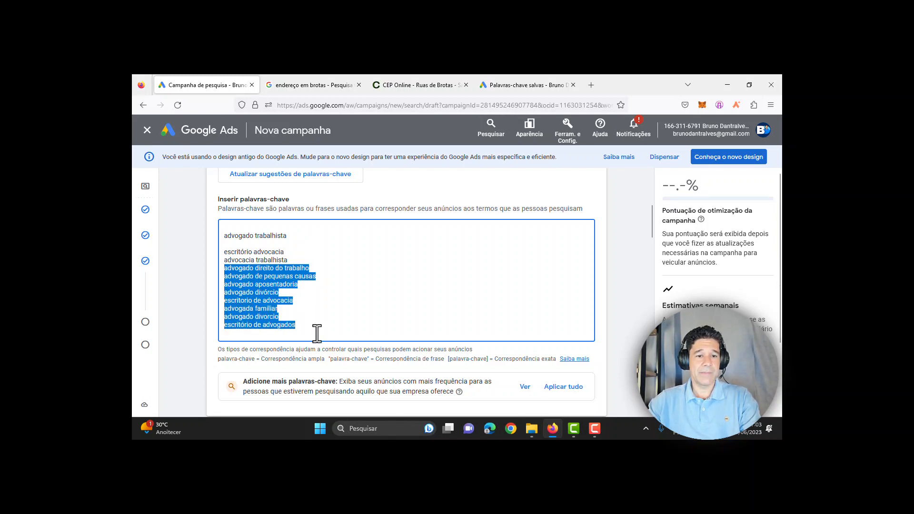
pyautogui.press('BackSpace')
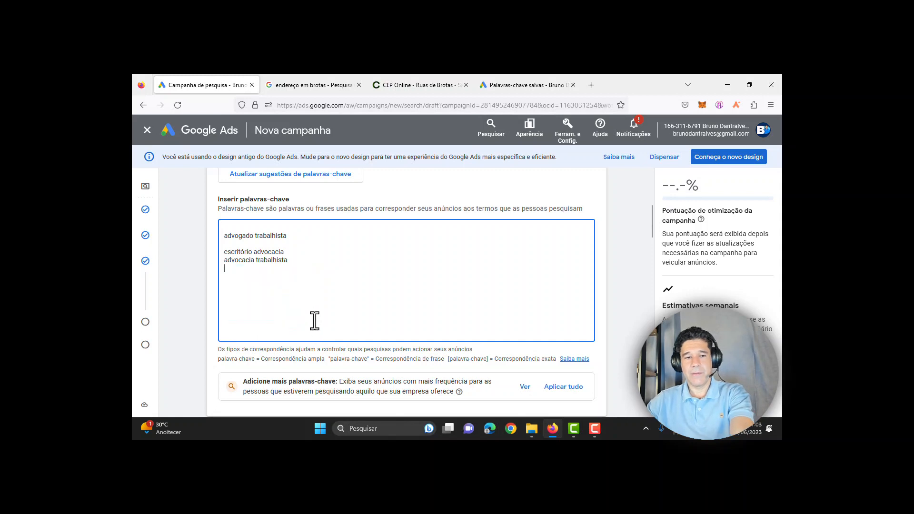
pyautogui.moveTo(290, 251); pyautogui.dragTo(214, 251)
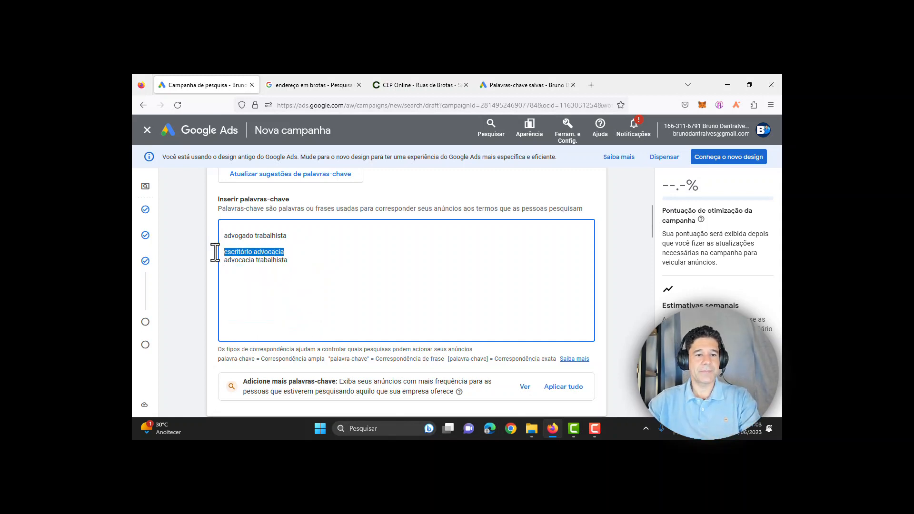
pyautogui.press('BackSpace')
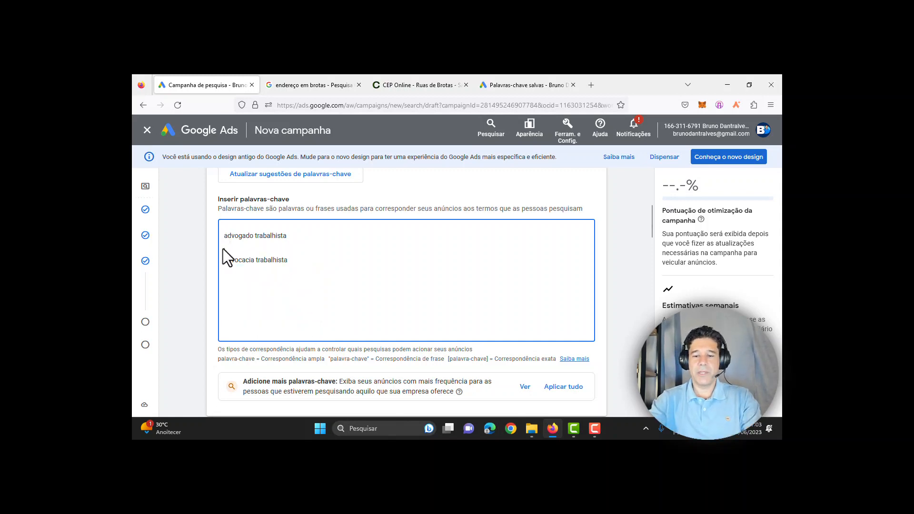
pyautogui.press('BackSpace')
pyautogui.press('BackSpace')
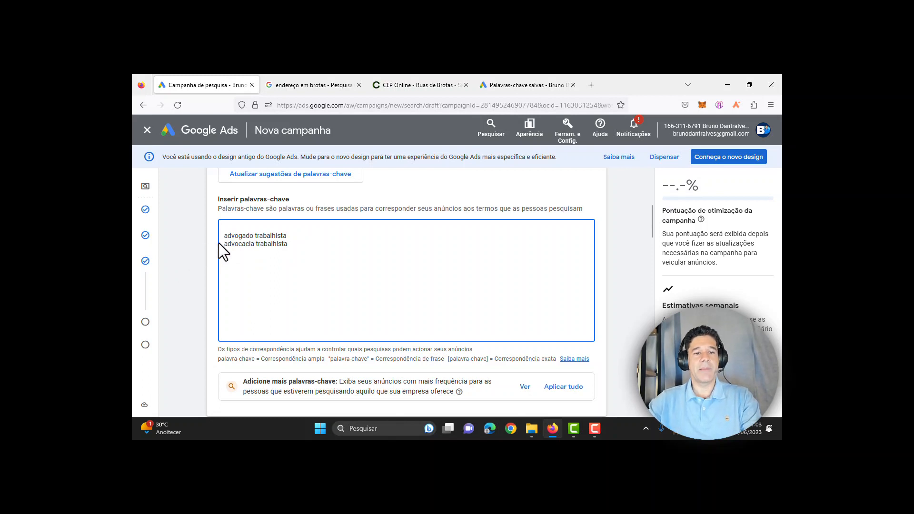
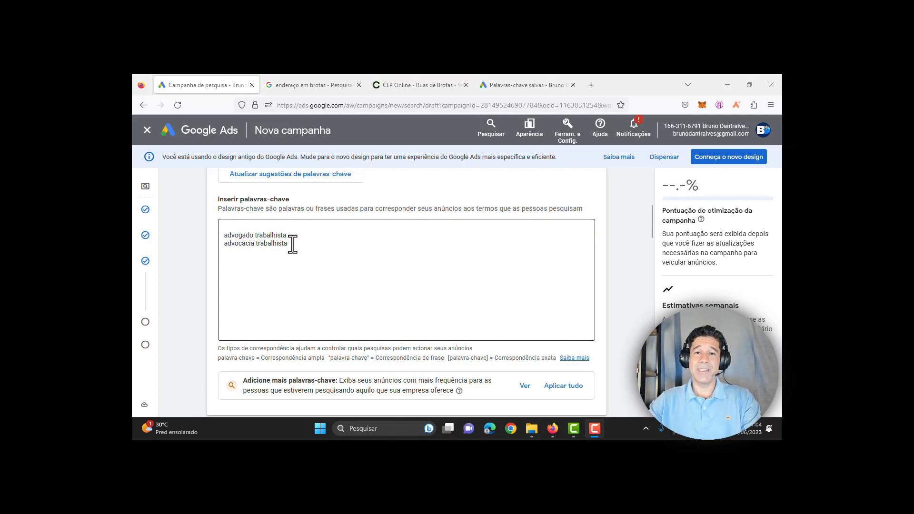
# Step: Delete the advocacia trabalhista line and the blank line, leaving only advogado trabalhista
pyautogui.moveTo(289, 244); pyautogui.dragTo(218, 248)
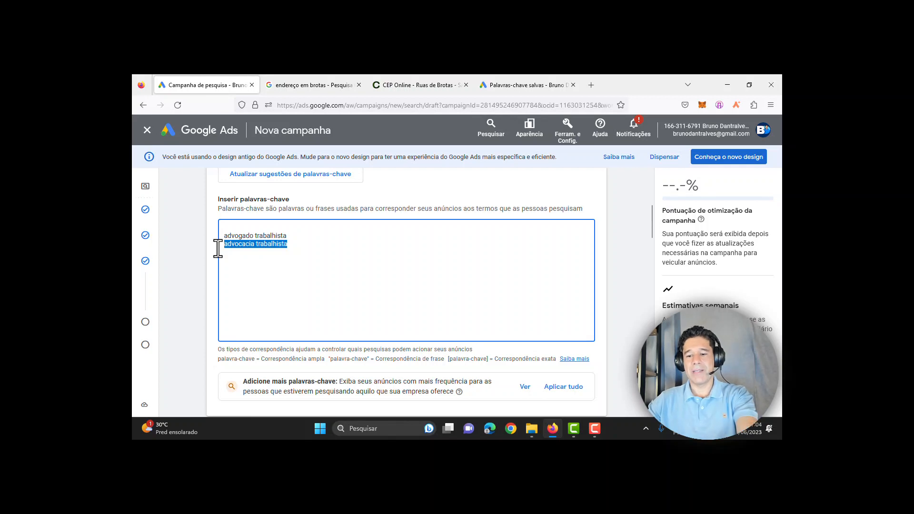
pyautogui.press('BackSpace')
pyautogui.moveTo(296, 235); pyautogui.dragTo(221, 242)
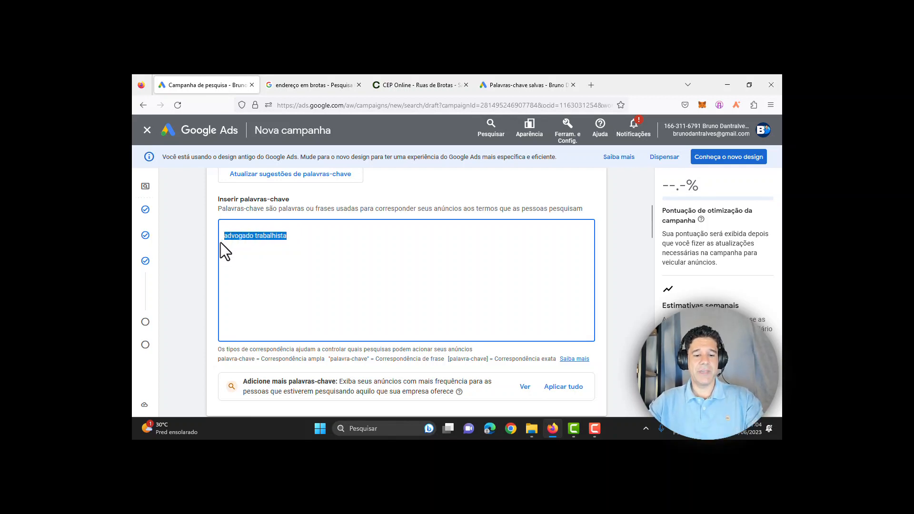
pyautogui.click(231, 227)
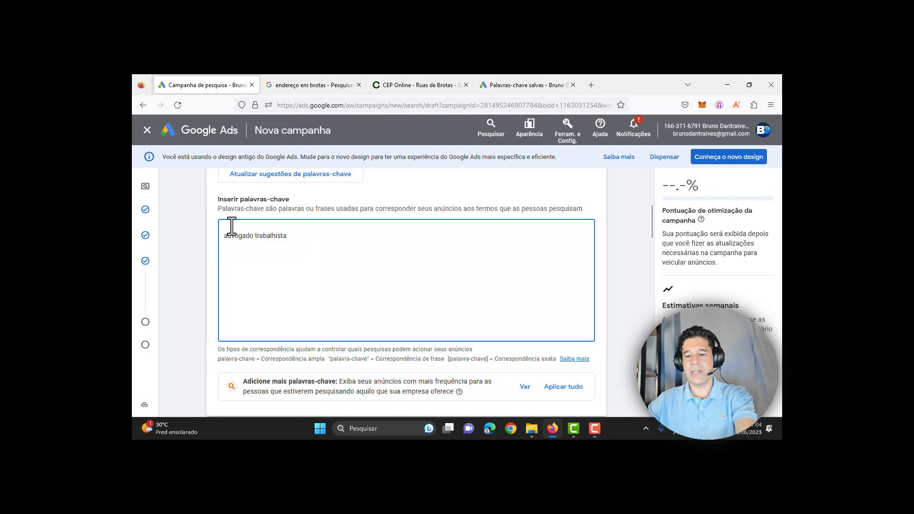
pyautogui.press('Delete')
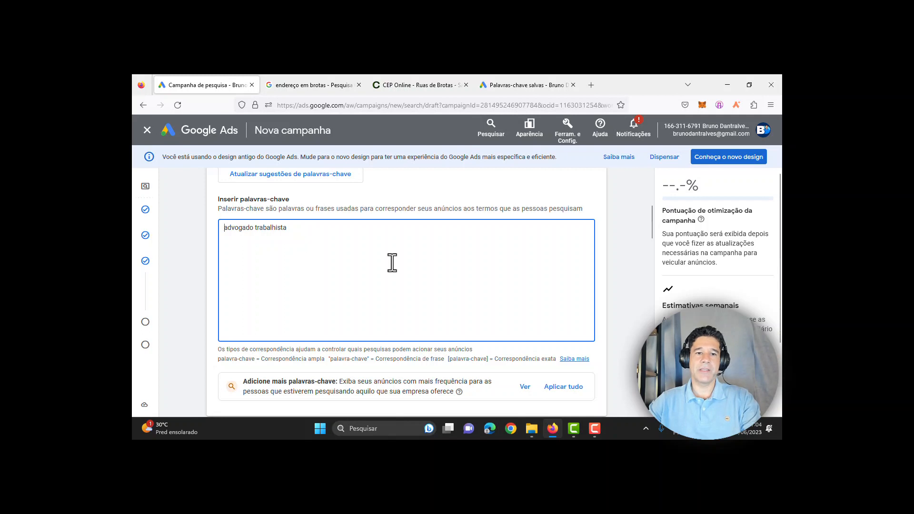
pyautogui.moveTo(649, 221); pyautogui.dragTo(651, 235)
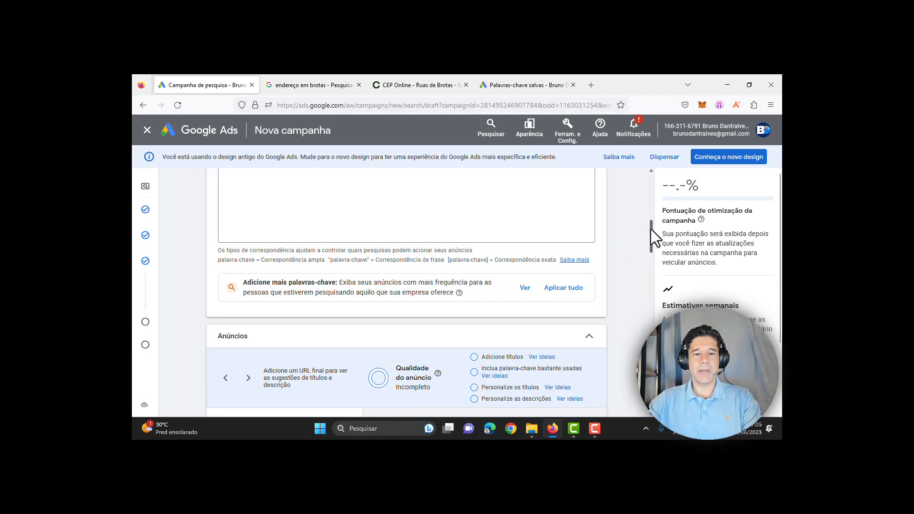
# Step: Enter the business website address as the ad's final URL
pyautogui.moveTo(650, 230); pyautogui.dragTo(650, 247)
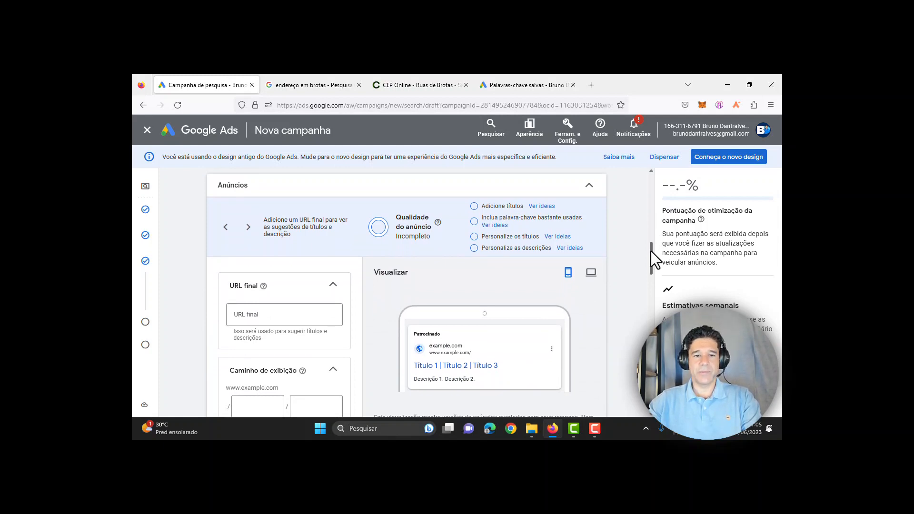
pyautogui.moveTo(650, 251)
pyautogui.mouseDown()
pyautogui.moveTo(651, 261)
pyautogui.moveTo(651, 253)
pyautogui.mouseUp()
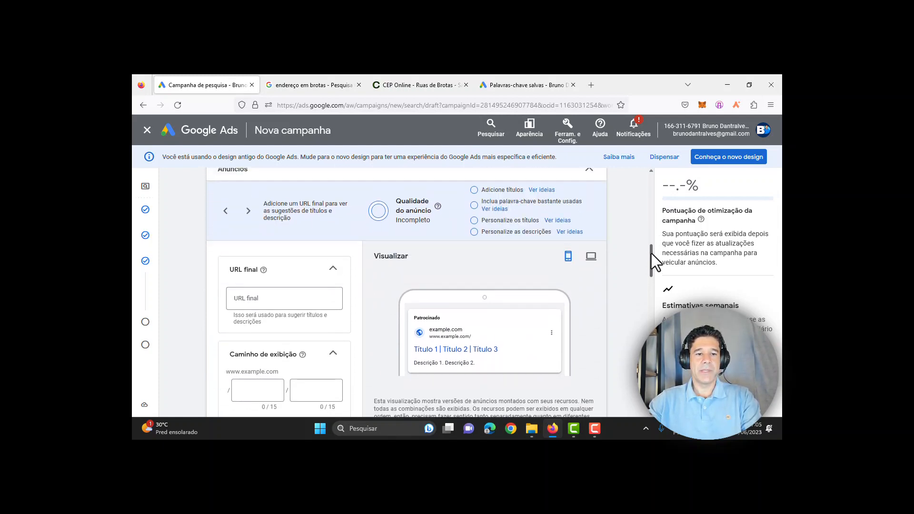
pyautogui.click(292, 294)
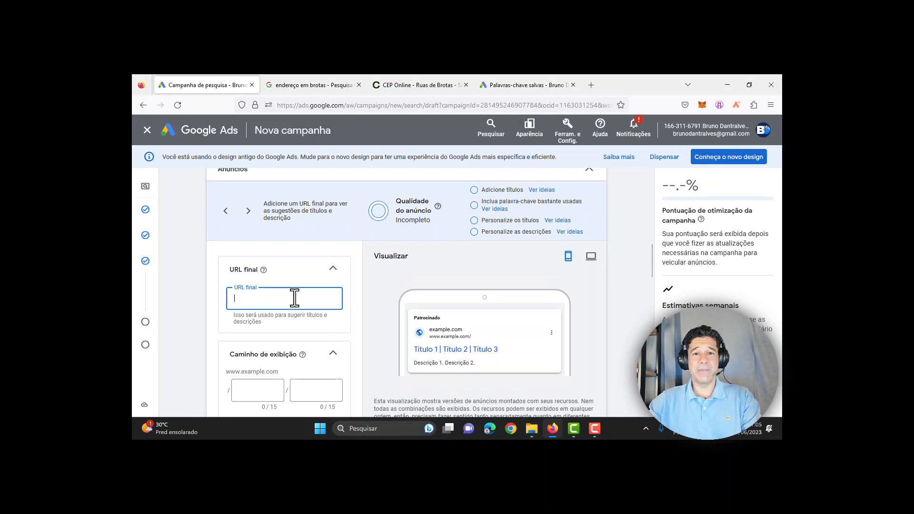
pyautogui.write('h')
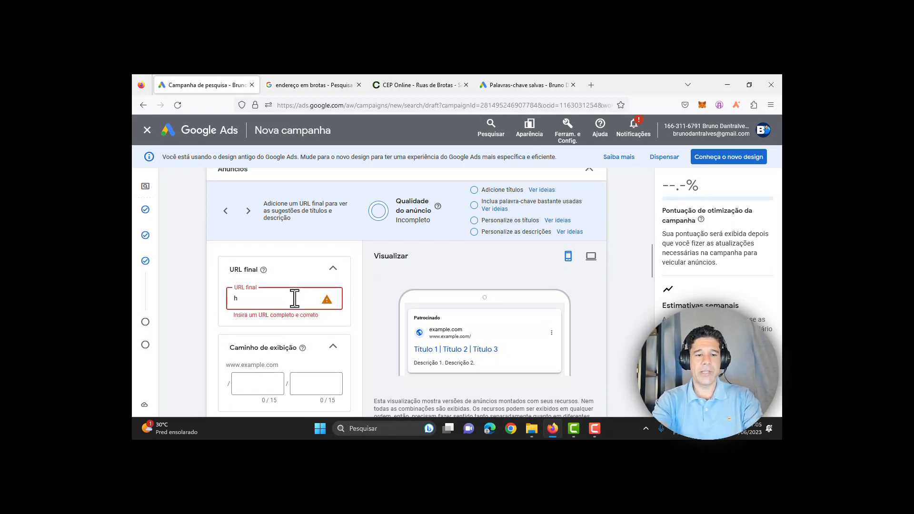
pyautogui.write('ttp')
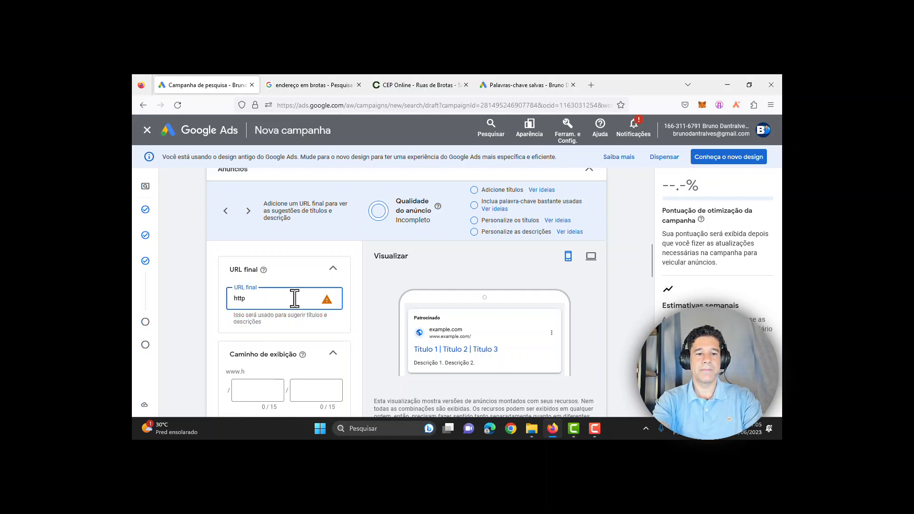
pyautogui.write('s:/')
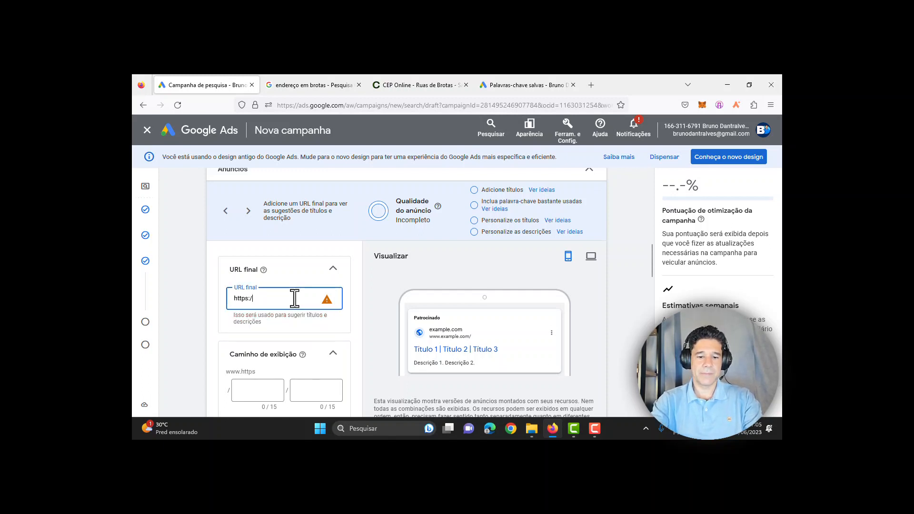
pyautogui.write('/br')
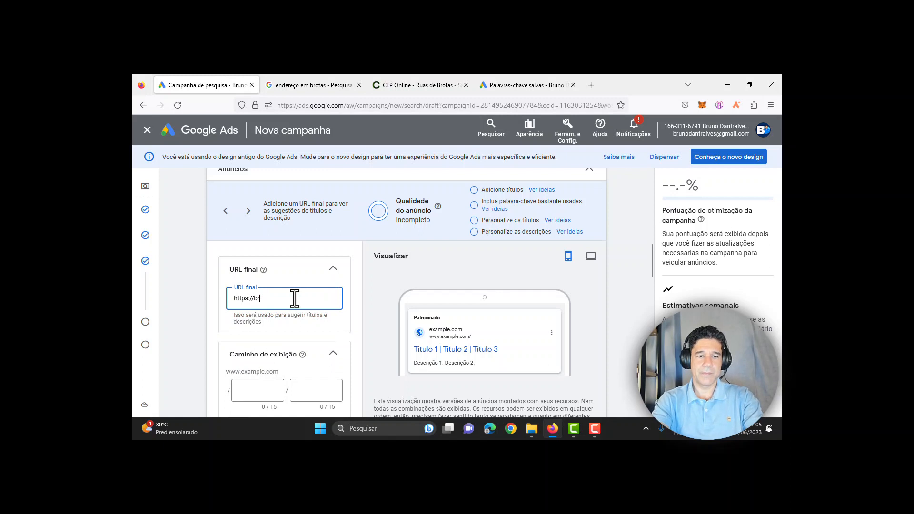
pyautogui.write('unodantra')
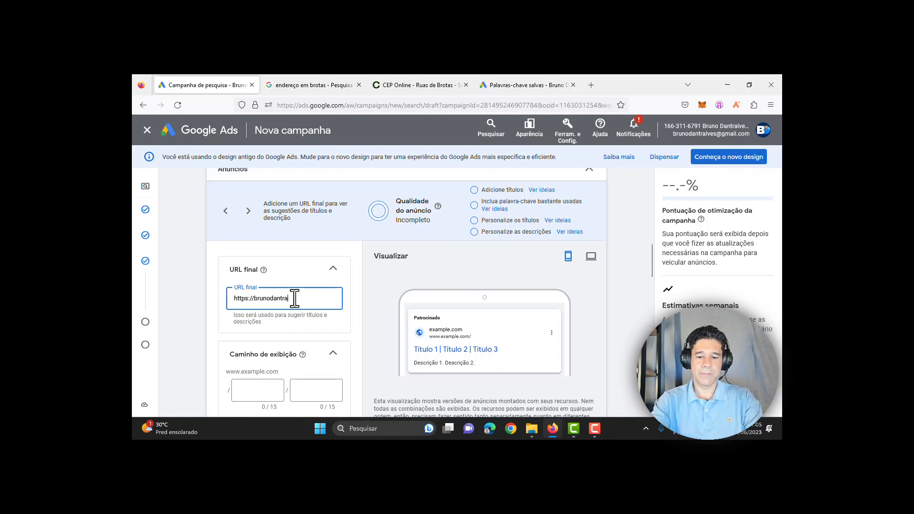
pyautogui.write('lves.c')
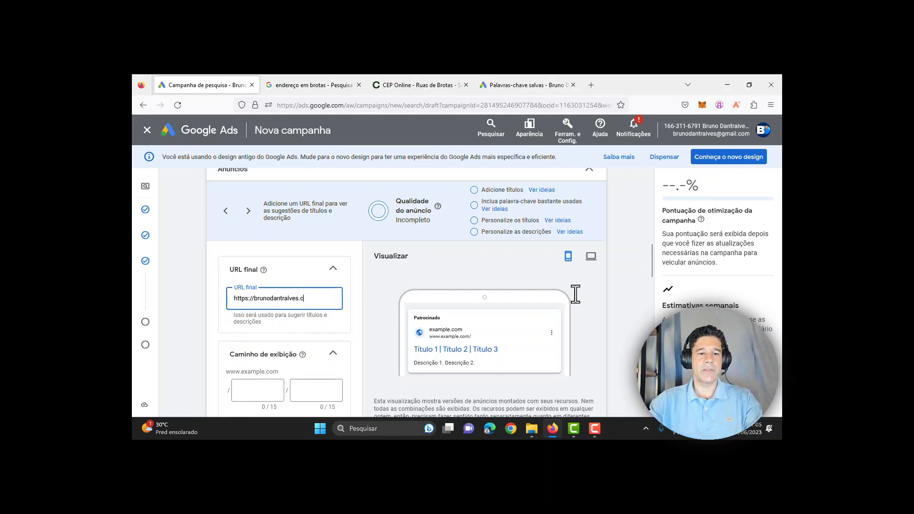
pyautogui.write('om.br')
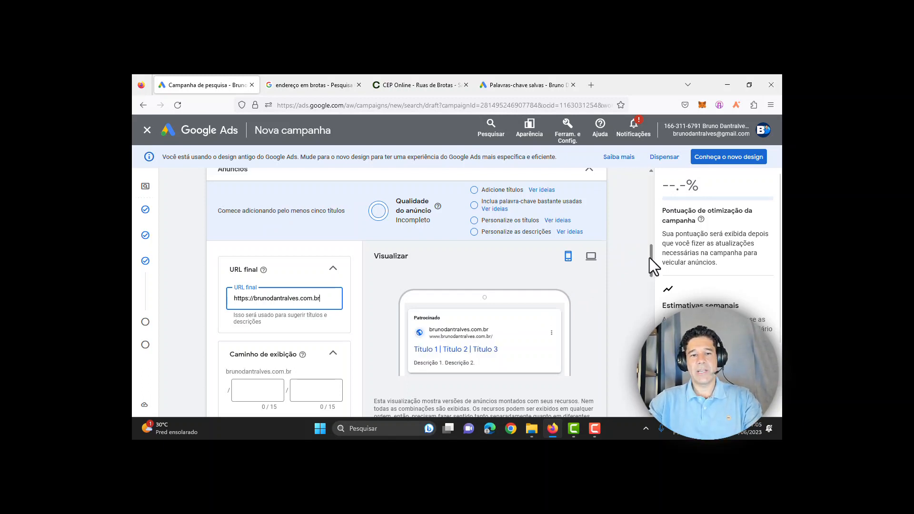
pyautogui.moveTo(651, 259); pyautogui.dragTo(650, 267)
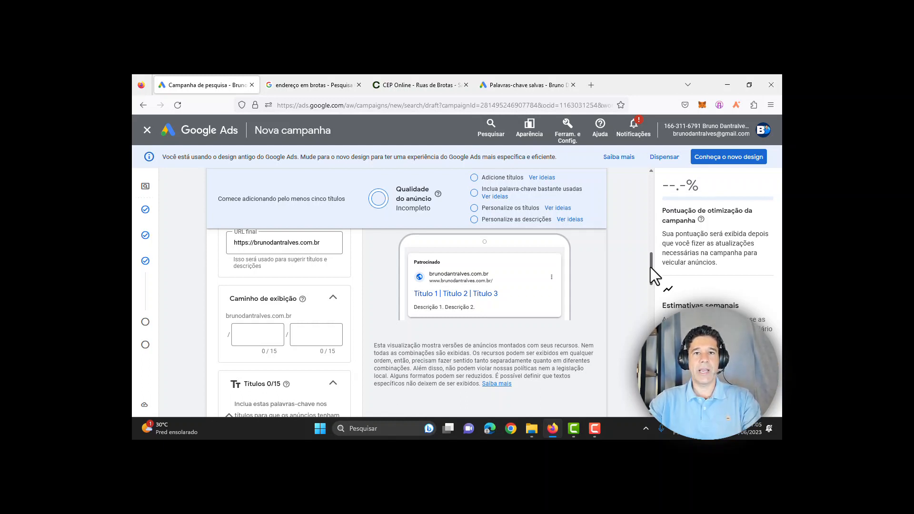
pyautogui.moveTo(650, 268); pyautogui.dragTo(653, 290)
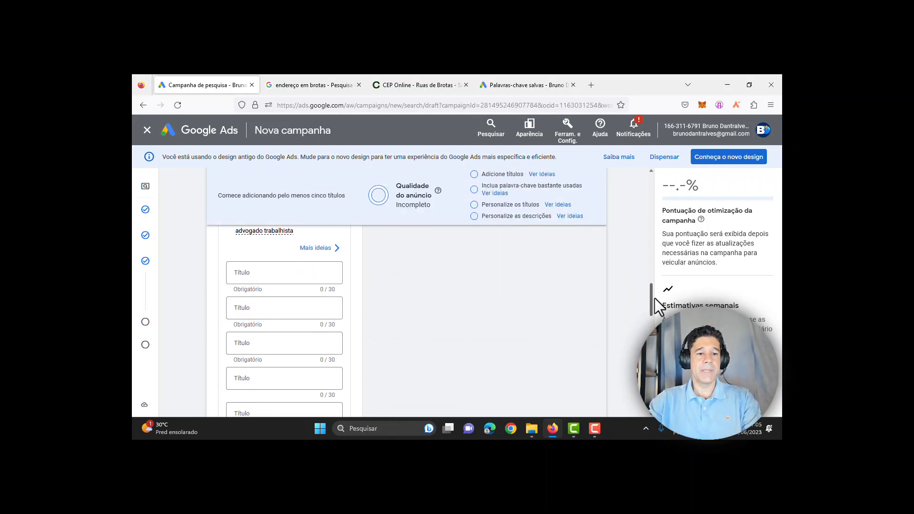
# Step: Write the headlines Escritorio de Advocacia, Advogado trabalista and + 10 anos de experiência
pyautogui.click(259, 272)
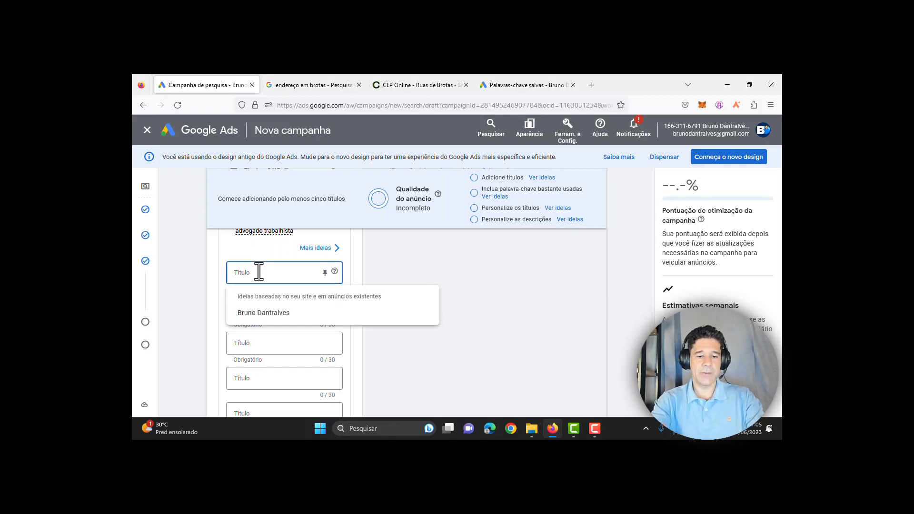
pyautogui.write('Escr')
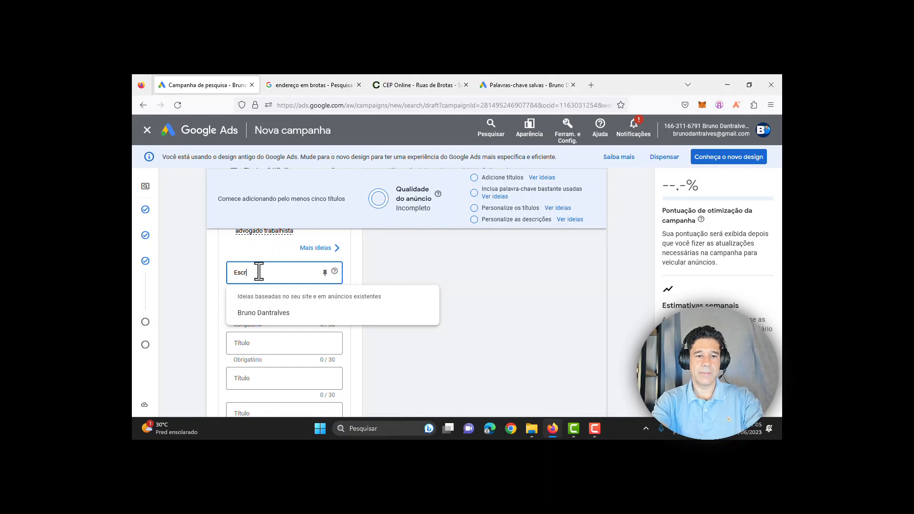
pyautogui.write('itori')
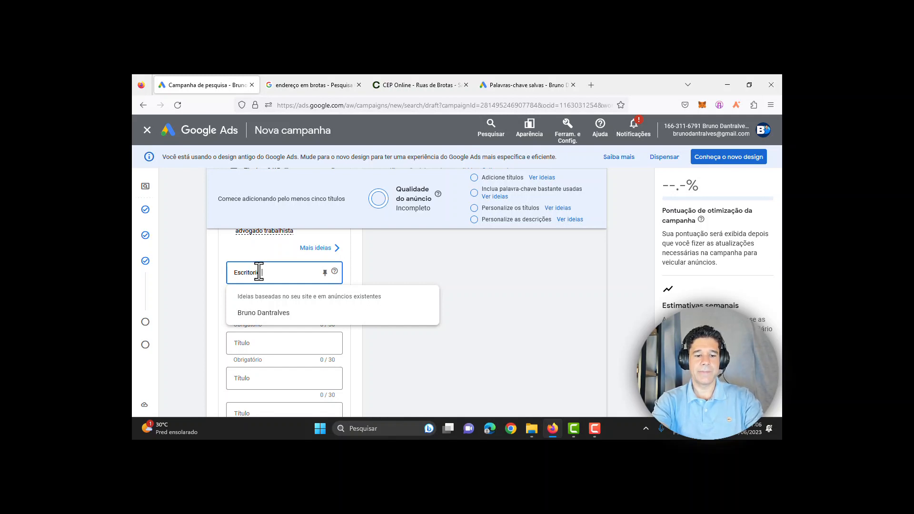
pyautogui.write('o de Advocacia')
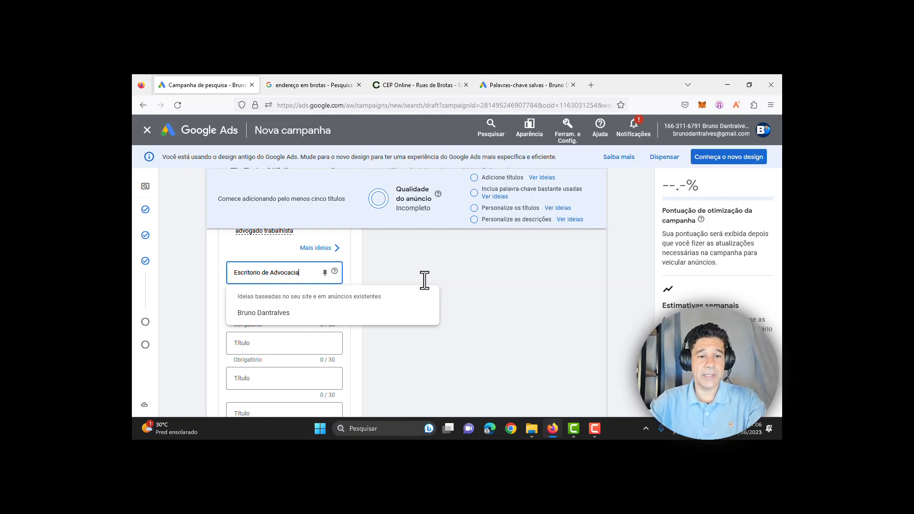
pyautogui.click(425, 281)
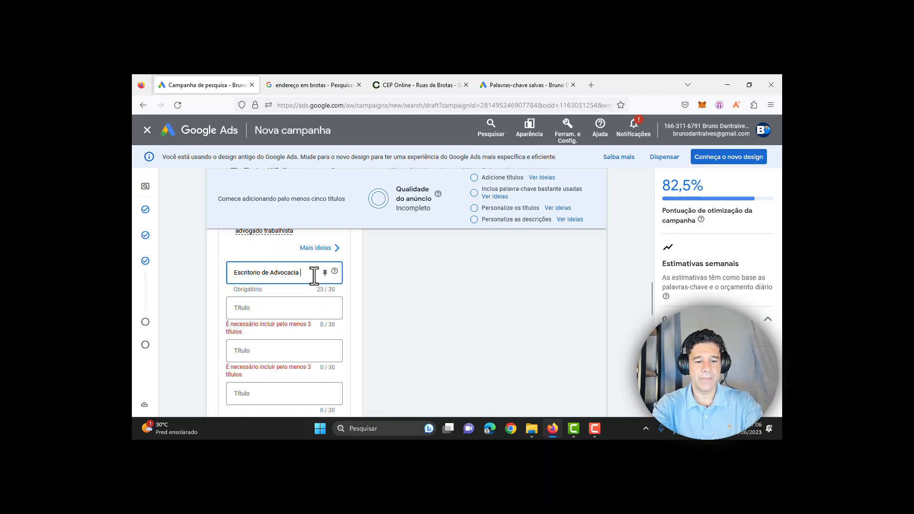
pyautogui.click(296, 308)
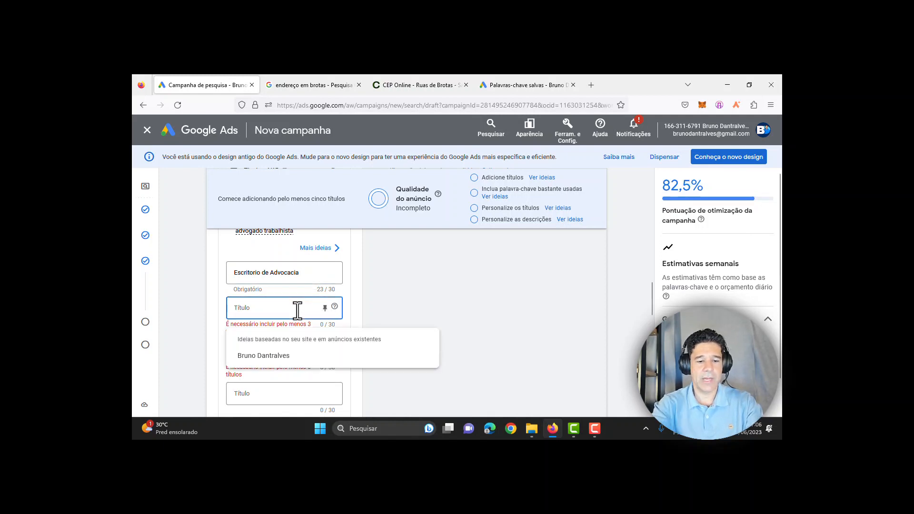
pyautogui.write('Advo')
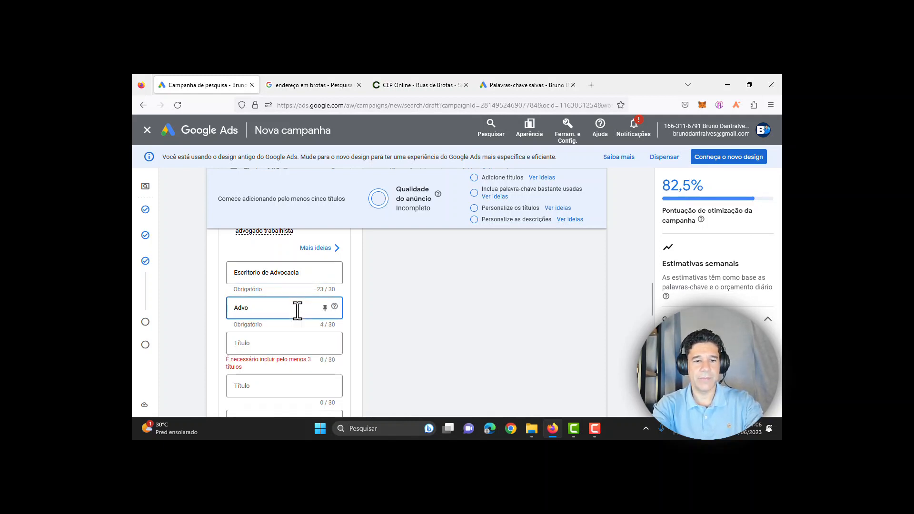
pyautogui.write('gado tr')
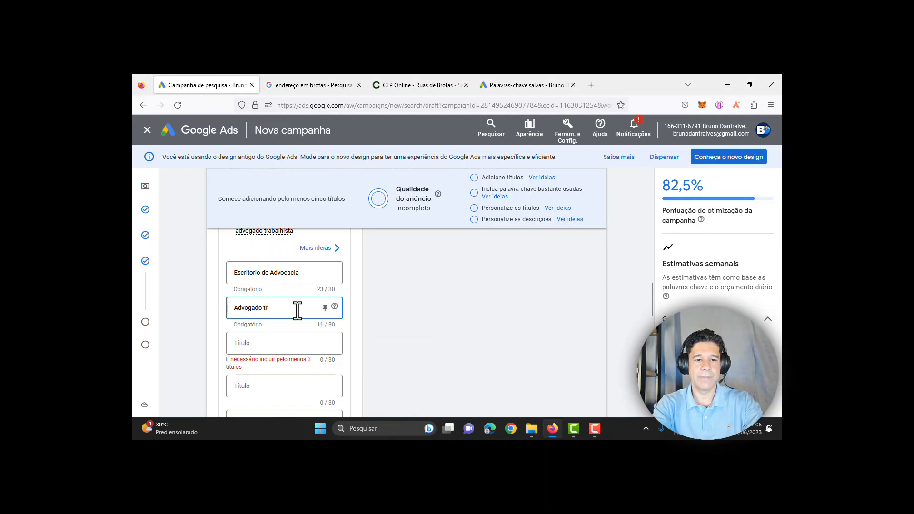
pyautogui.write('abalista')
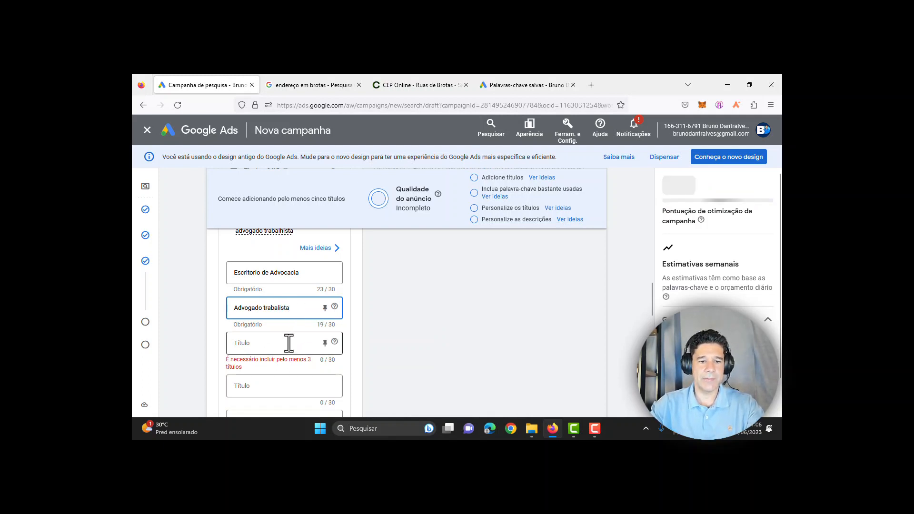
pyautogui.click(289, 342)
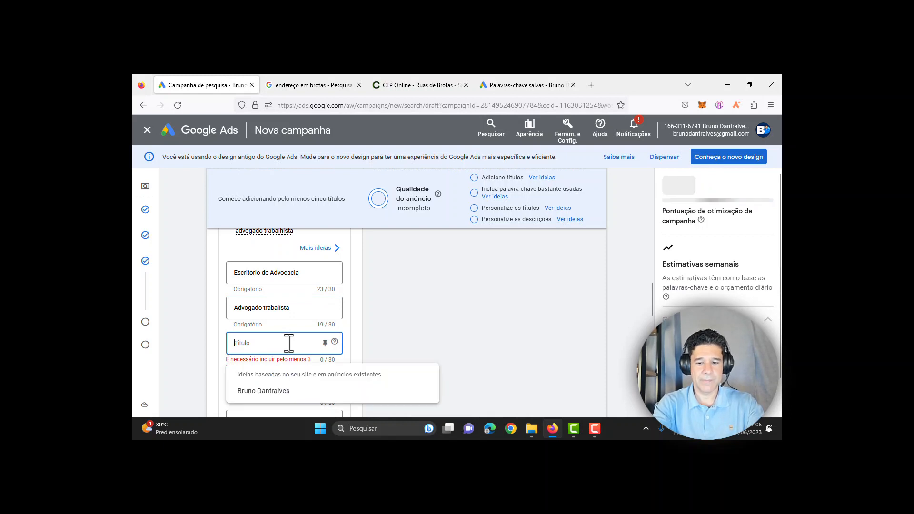
pyautogui.write('+ 1')
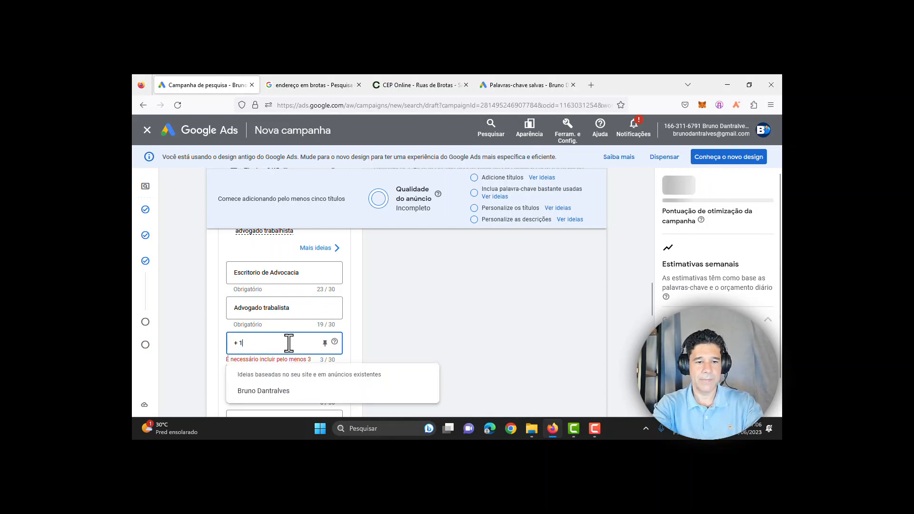
pyautogui.write('0 anos')
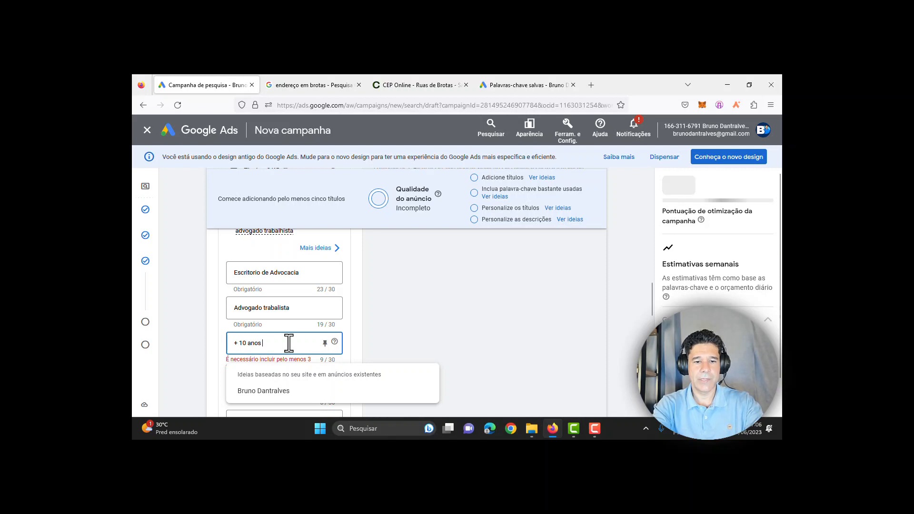
pyautogui.write(' de ex')
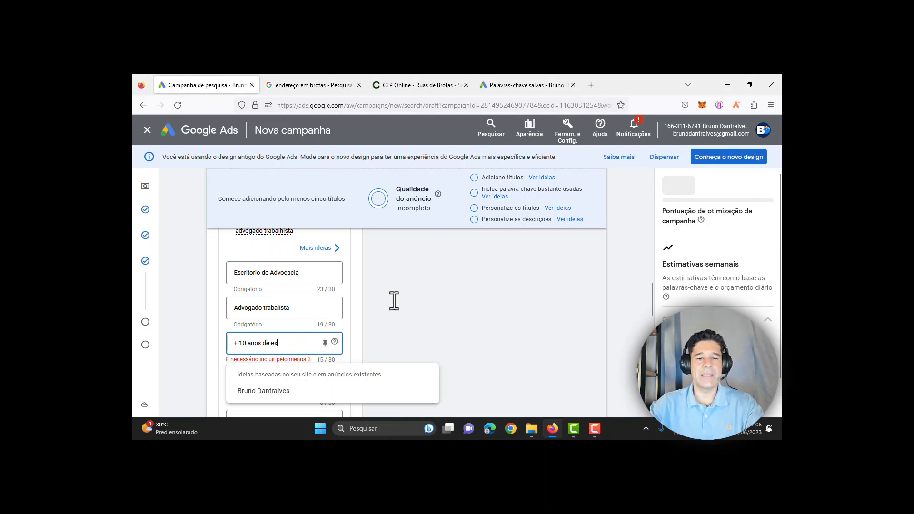
pyautogui.write('periê')
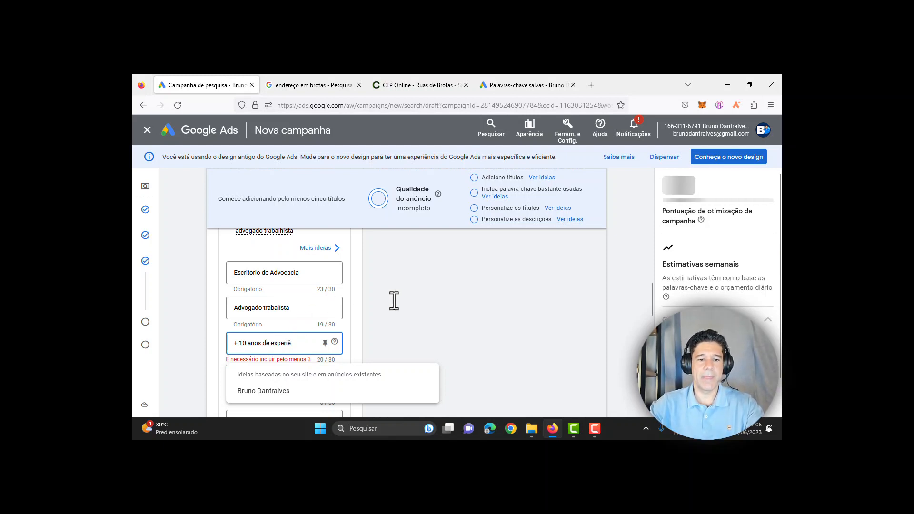
pyautogui.write('ncia')
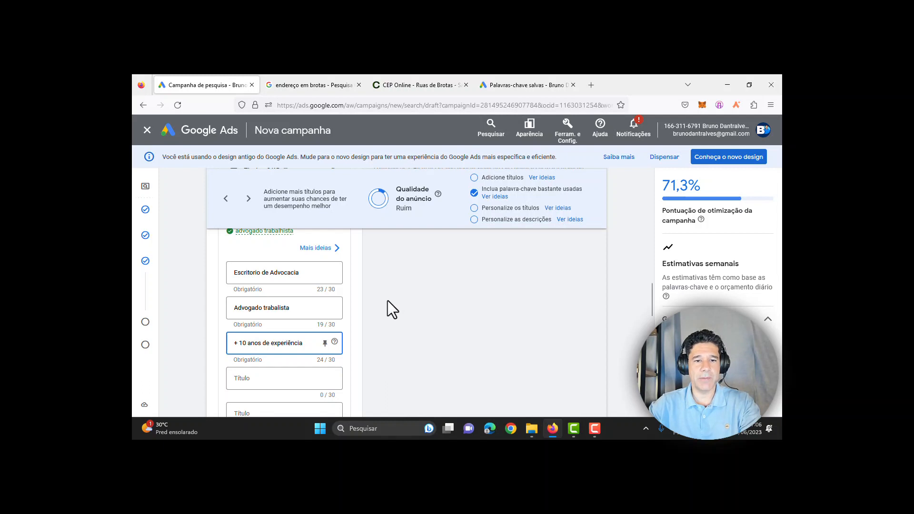
pyautogui.click(292, 90)
# Step: Search Google for 'advogado gtrabalhista' and scroll through the competitors' sponsored ads
pyautogui.moveTo(278, 126); pyautogui.dragTo(170, 133)
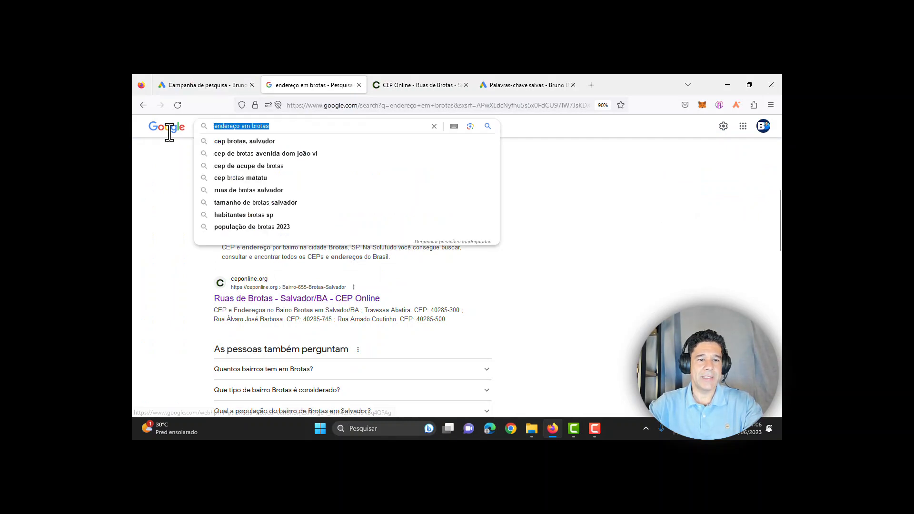
pyautogui.write('advogado gt')
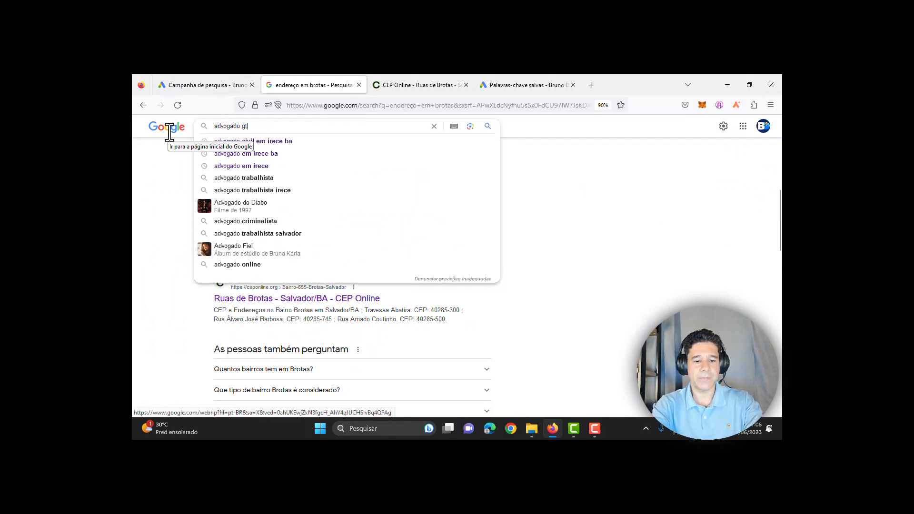
pyautogui.write('rabalhista')
pyautogui.press('Return')
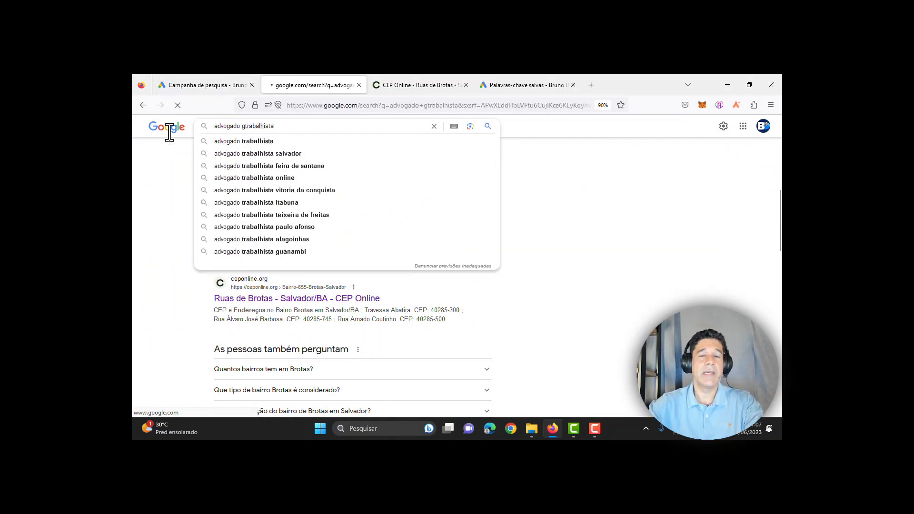
pyautogui.scroll(-1, 573, 289)
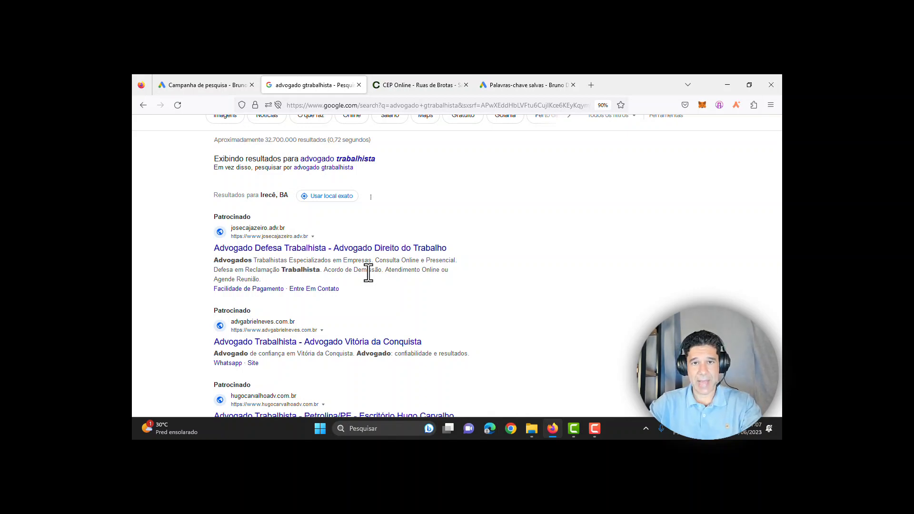
pyautogui.scroll(-2, 581, 305)
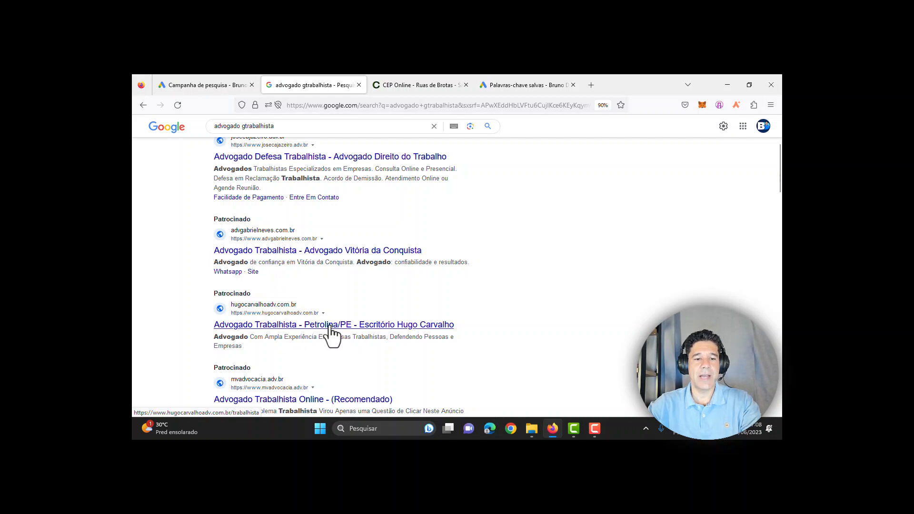
pyautogui.scroll(-2, 338, 343)
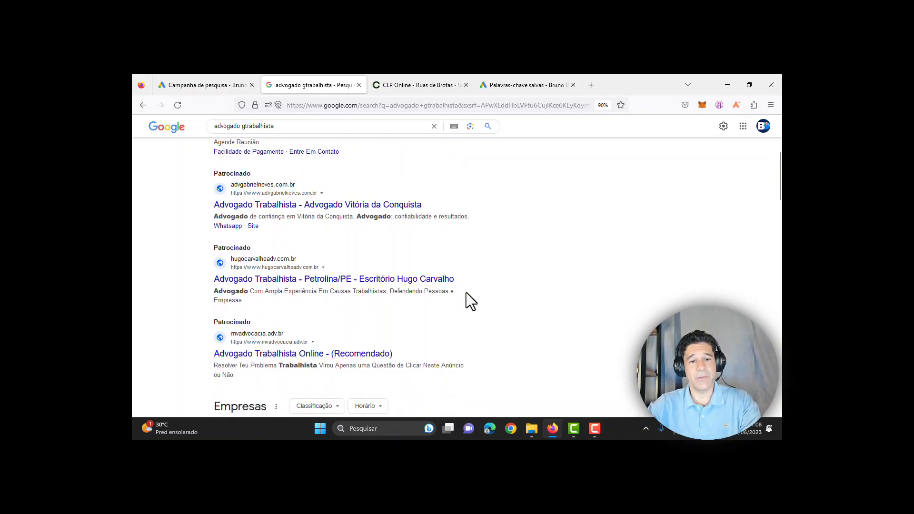
# Step: Compare the CEP Online list, competitor results and campaign draft, ending on the ad editor
pyautogui.click(444, 83)
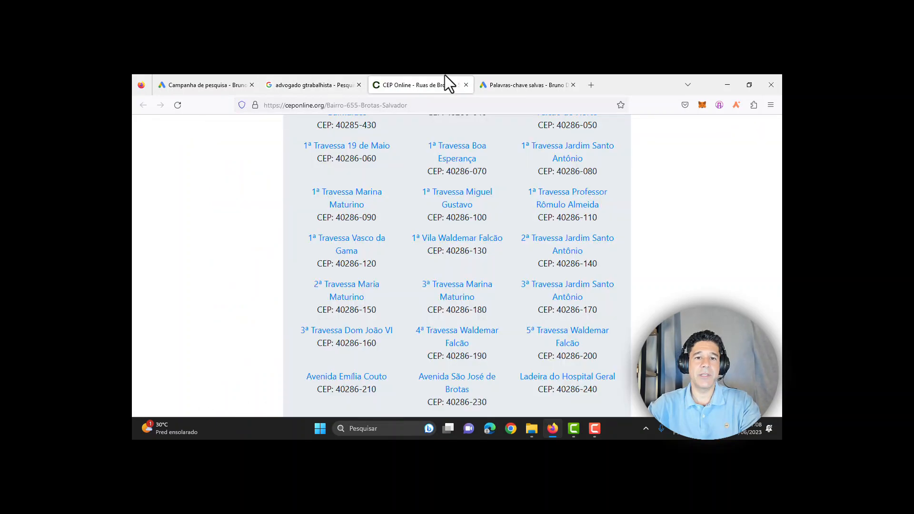
pyautogui.click(232, 78)
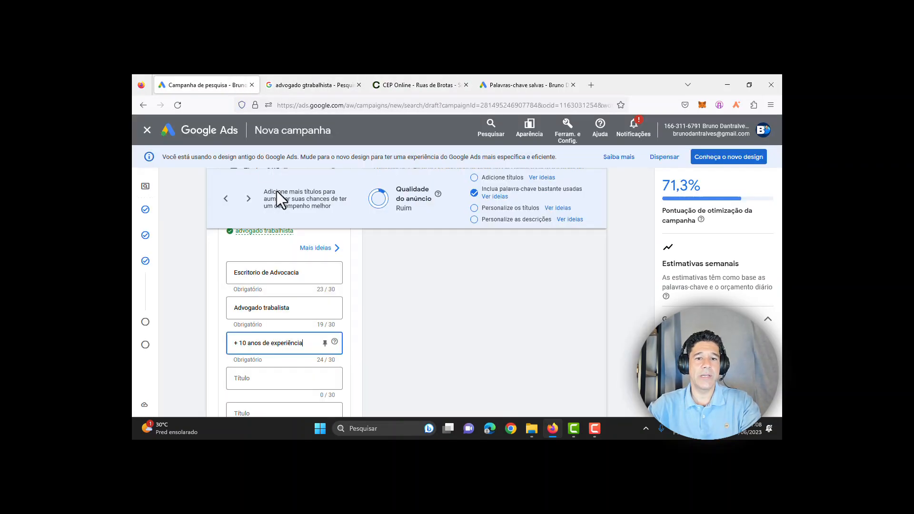
pyautogui.click(388, 75)
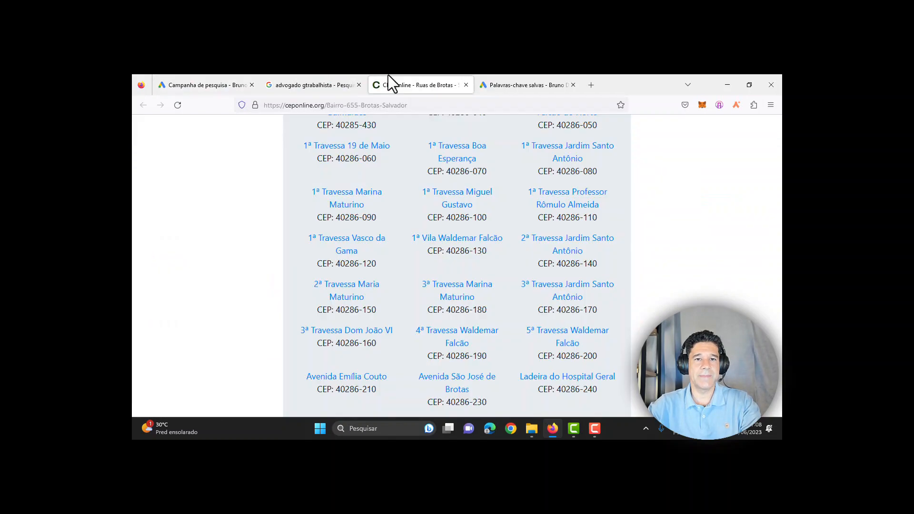
pyautogui.click(188, 77)
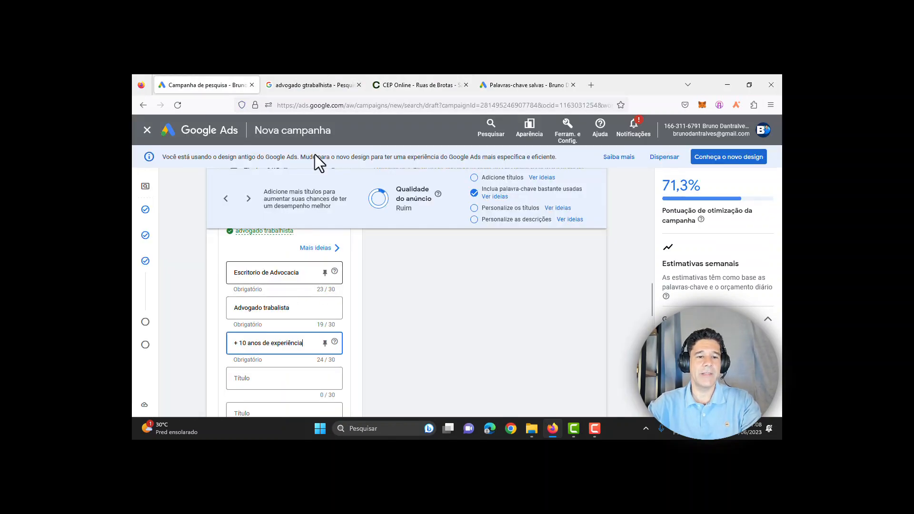
pyautogui.click(315, 75)
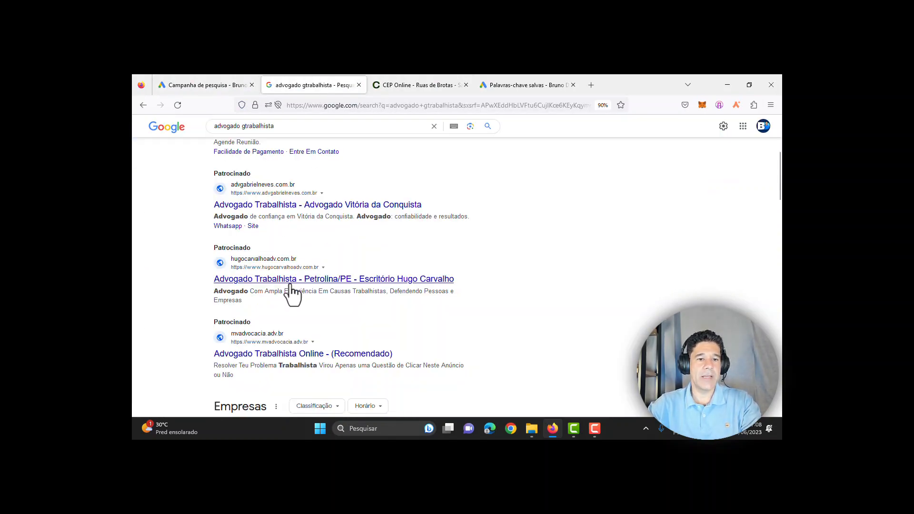
pyautogui.click(182, 76)
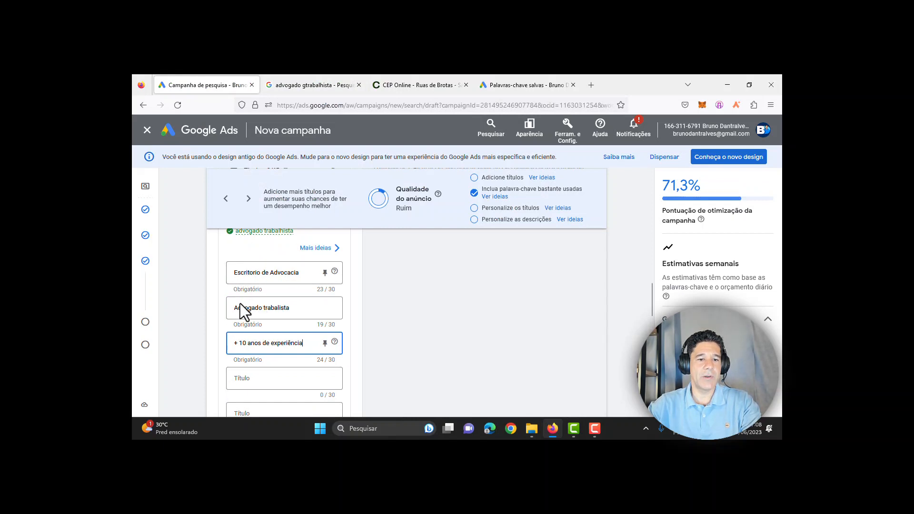
# Step: Copy Advogado trabalista over the first headline, replacing Escritorio de Advocacia
pyautogui.moveTo(292, 310); pyautogui.dragTo(206, 296)
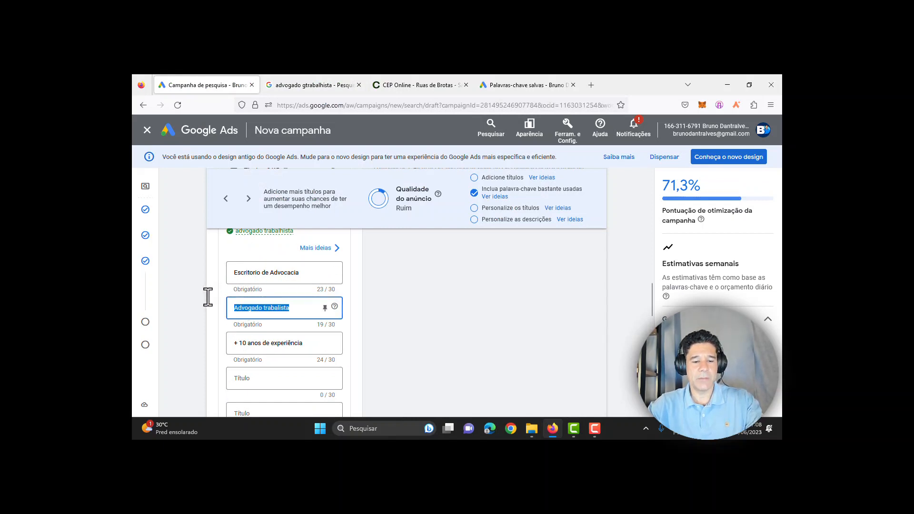
pyautogui.hotkey('ctrl', 'c')
pyautogui.moveTo(306, 272); pyautogui.dragTo(148, 265)
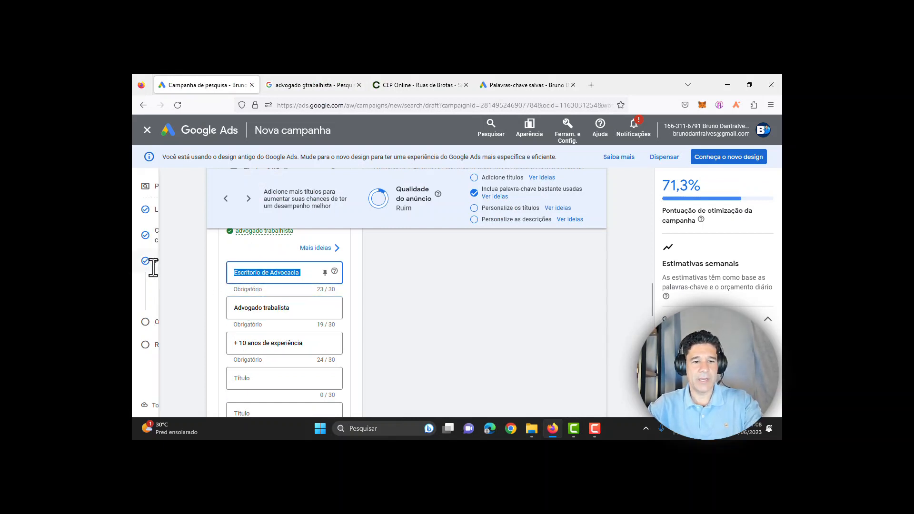
pyautogui.hotkey('ctrl', 'v')
# Step: After checking competitor ads, change the second headline to 'São paulo Capital'
pyautogui.click(316, 84)
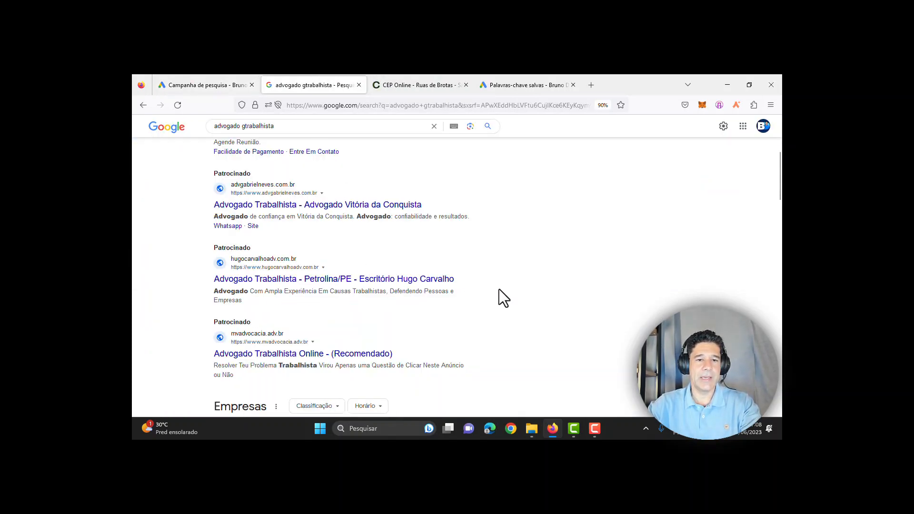
pyautogui.scroll(3, 455, 247)
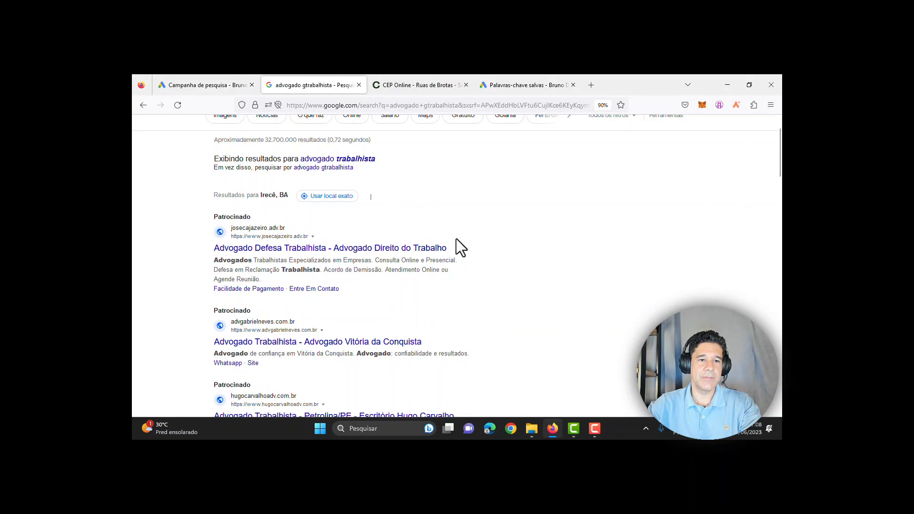
pyautogui.scroll(-1, 466, 250)
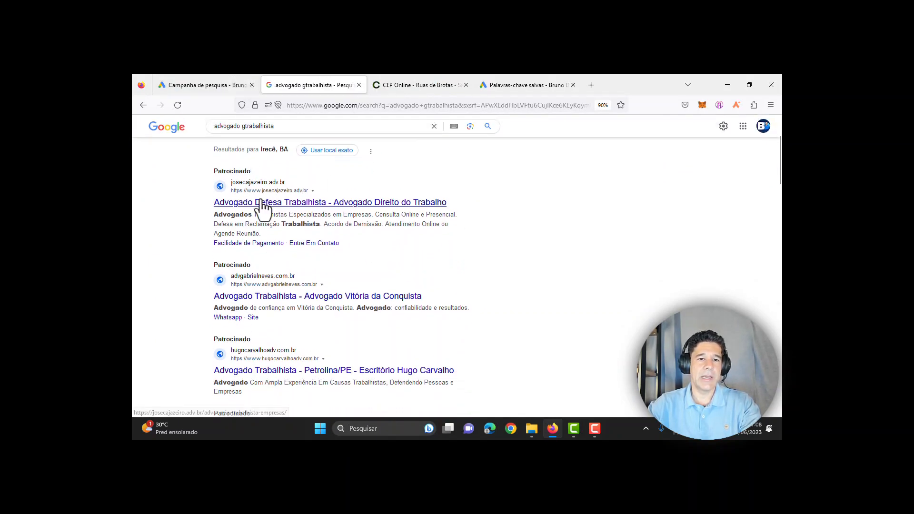
pyautogui.click(219, 84)
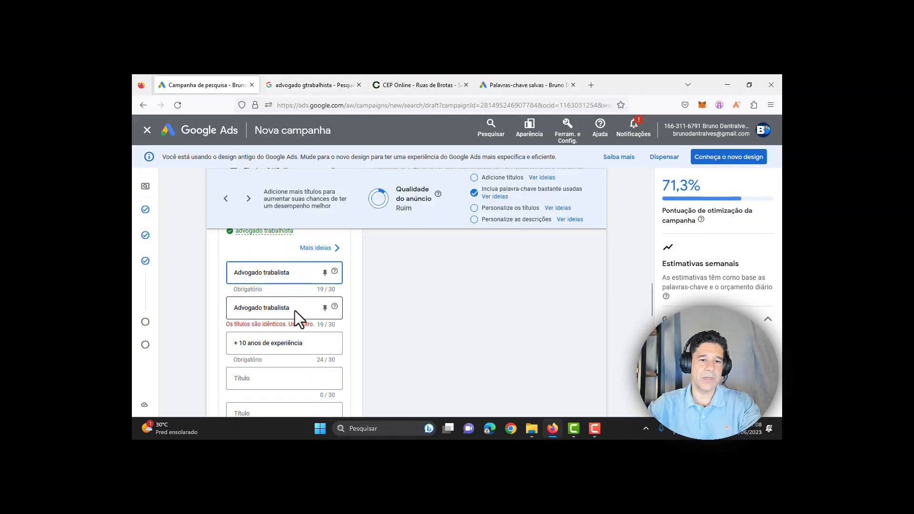
pyautogui.moveTo(290, 308); pyautogui.dragTo(234, 308)
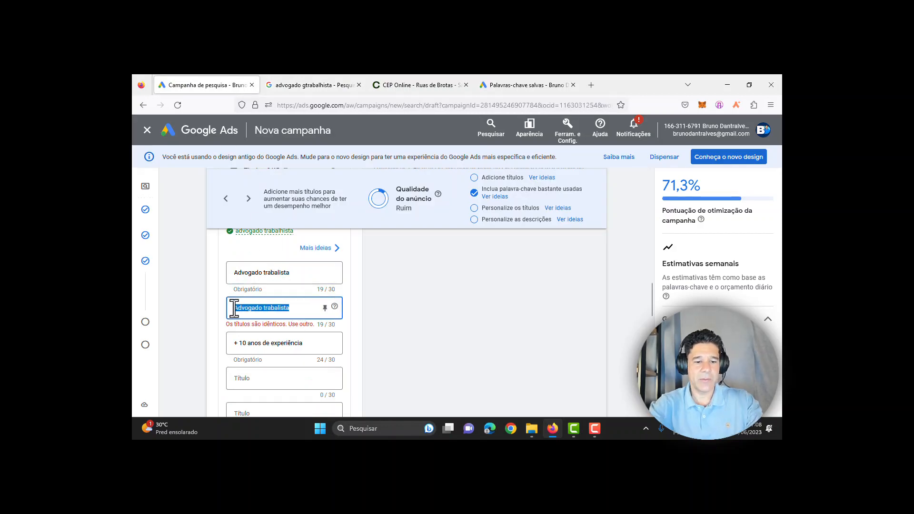
pyautogui.write('São paulo Ca')
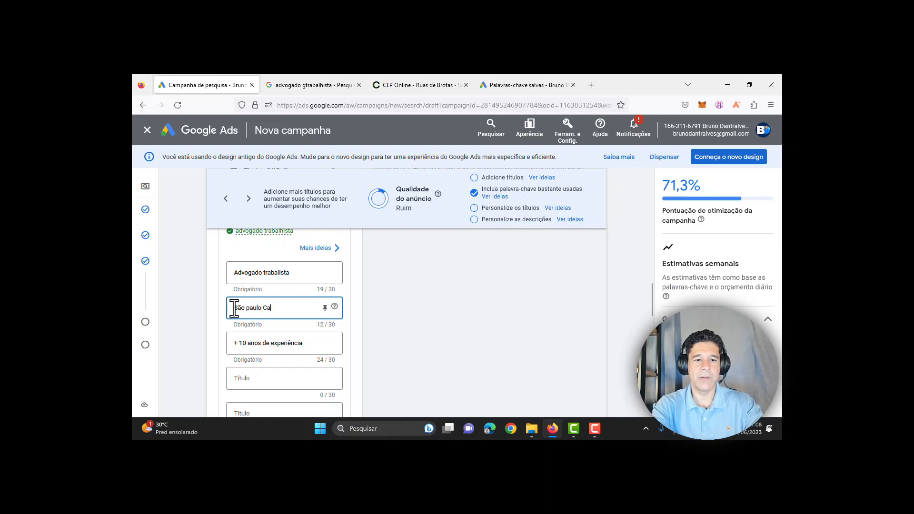
pyautogui.write('pital')
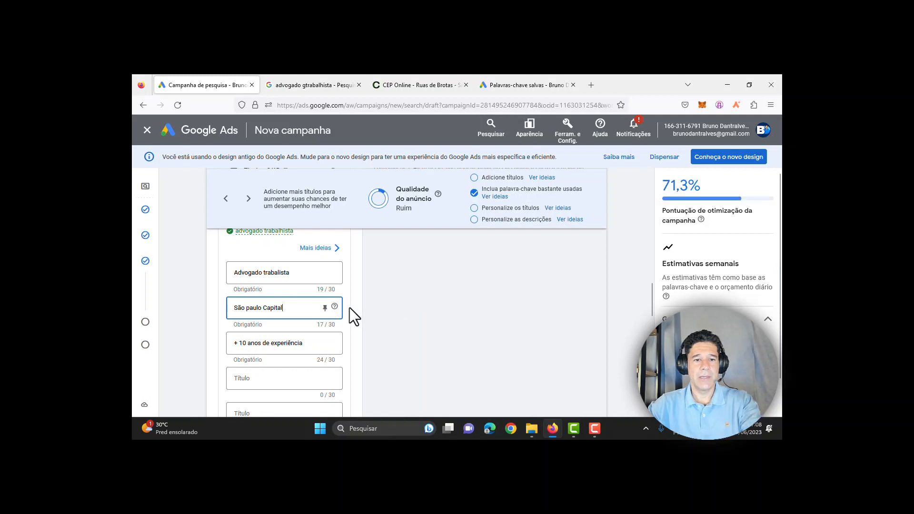
pyautogui.scroll(-1, 349, 309)
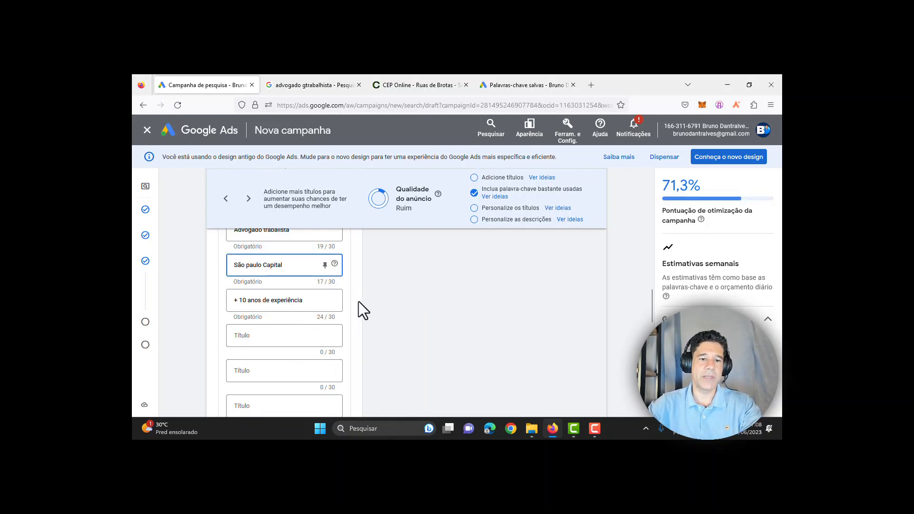
pyautogui.scroll(-1, 359, 301)
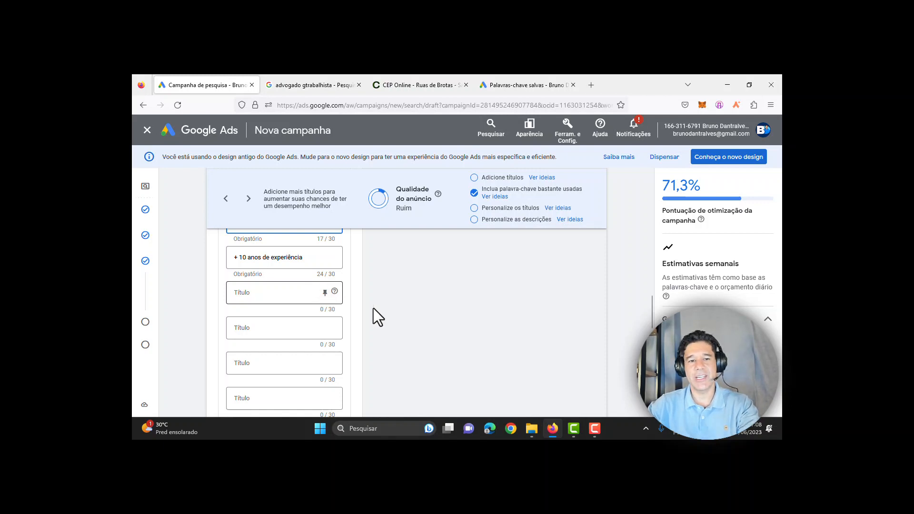
pyautogui.scroll(2, 381, 312)
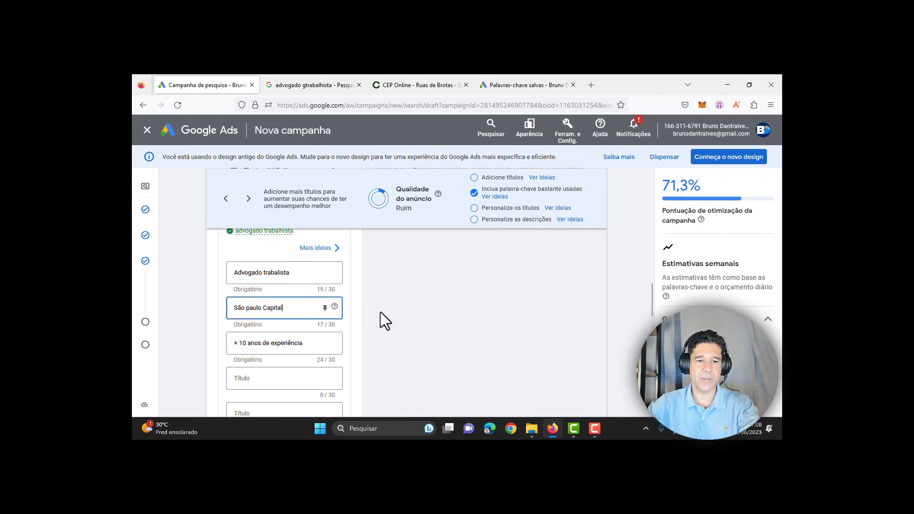
pyautogui.scroll(-5, 381, 312)
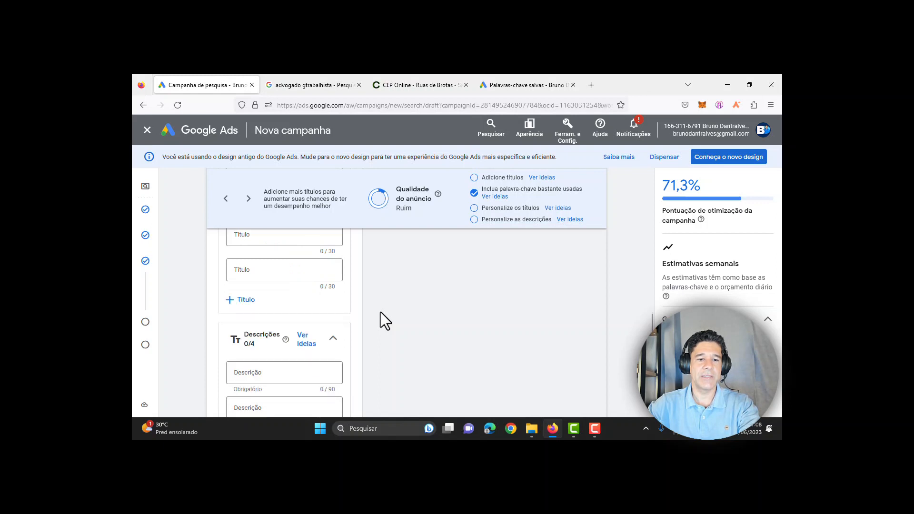
# Step: Copy the first sponsored competitor ad's description and paste it into the first Descrição
pyautogui.scroll(-1, 380, 312)
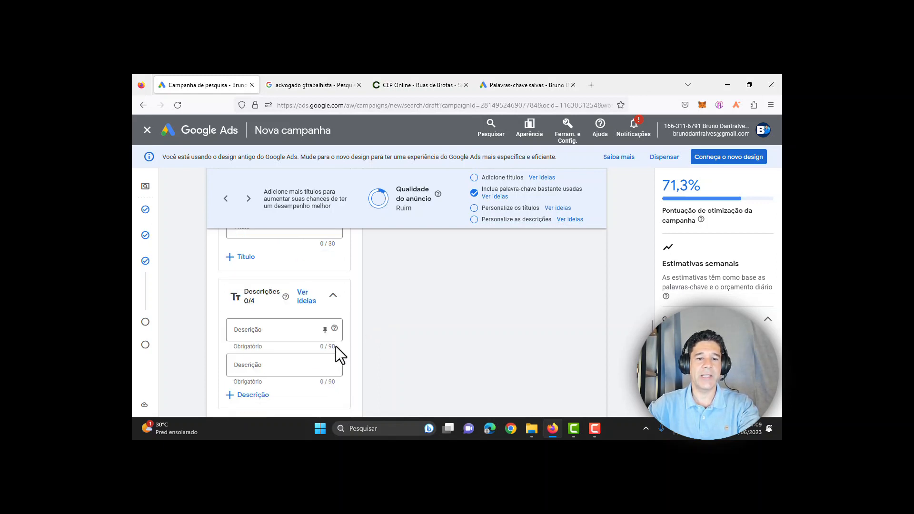
pyautogui.click(289, 83)
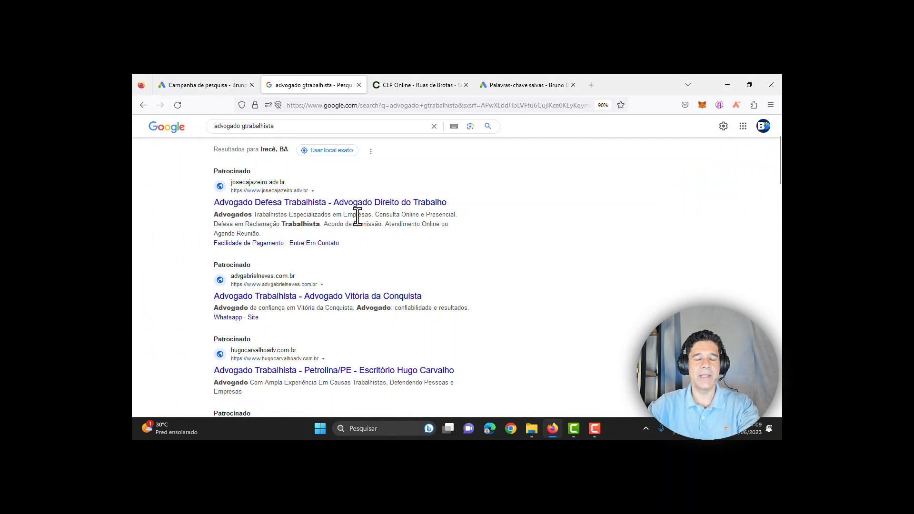
pyautogui.moveTo(208, 213); pyautogui.dragTo(272, 235)
pyautogui.hotkey('ctrl', 'c')
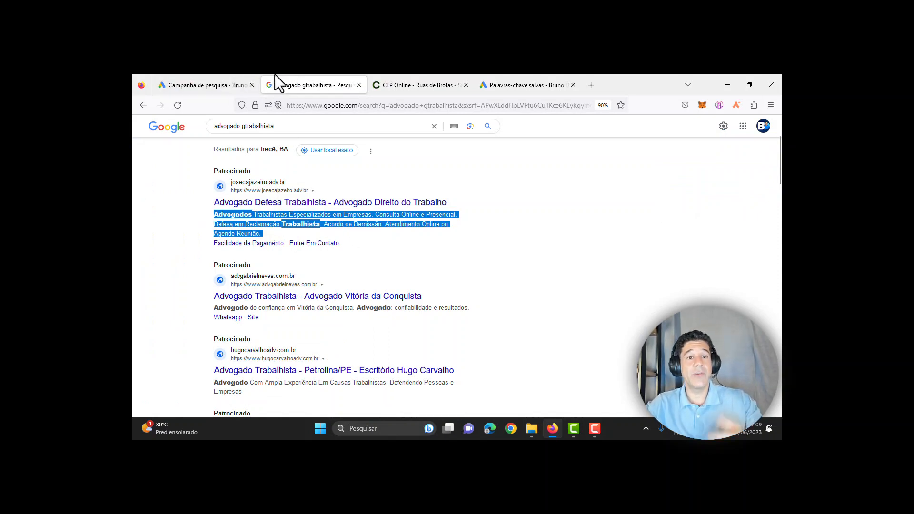
pyautogui.click(251, 77)
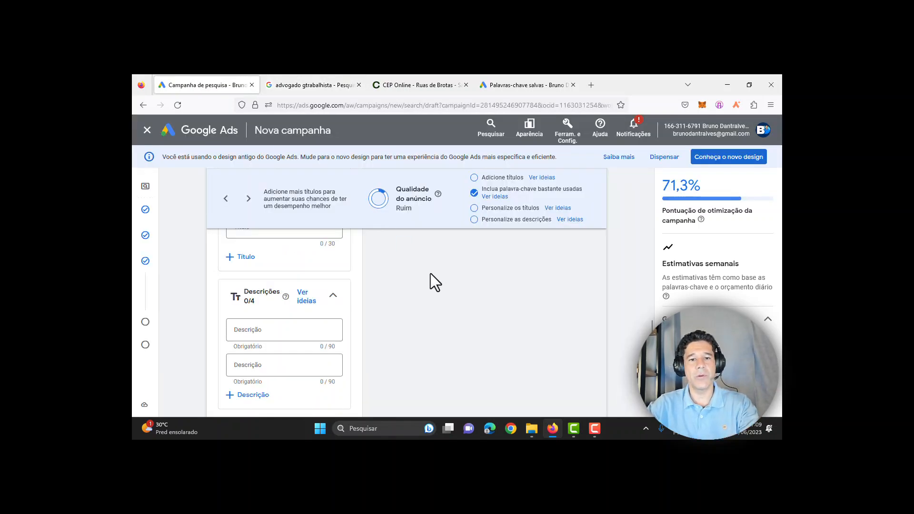
pyautogui.click(288, 325)
pyautogui.hotkey('ctrl', 'v')
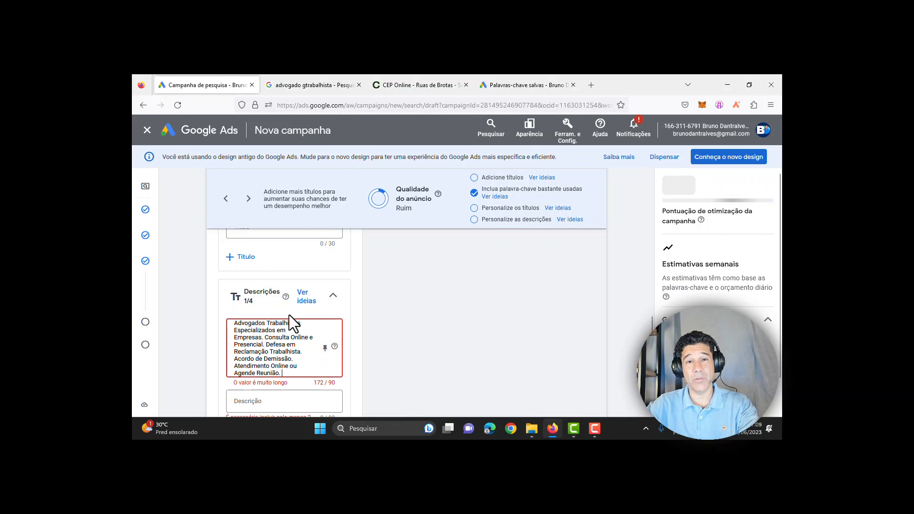
pyautogui.click(307, 79)
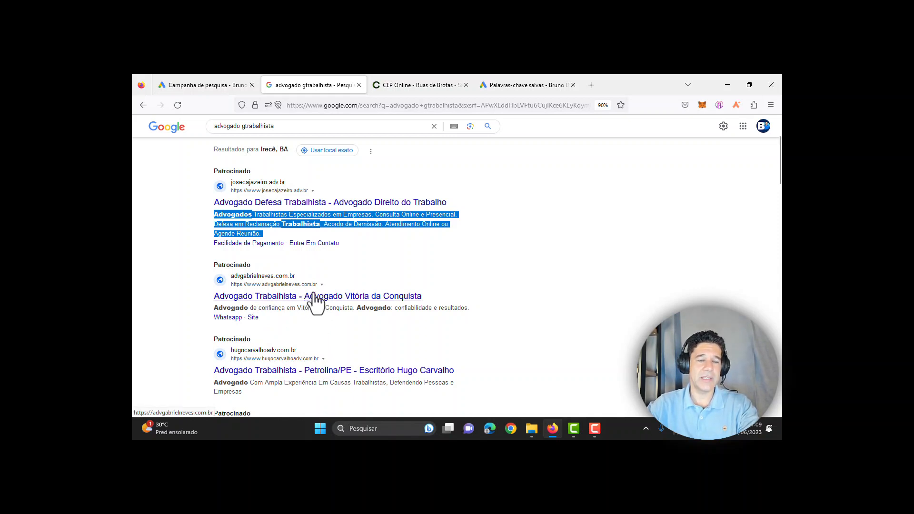
pyautogui.click(249, 81)
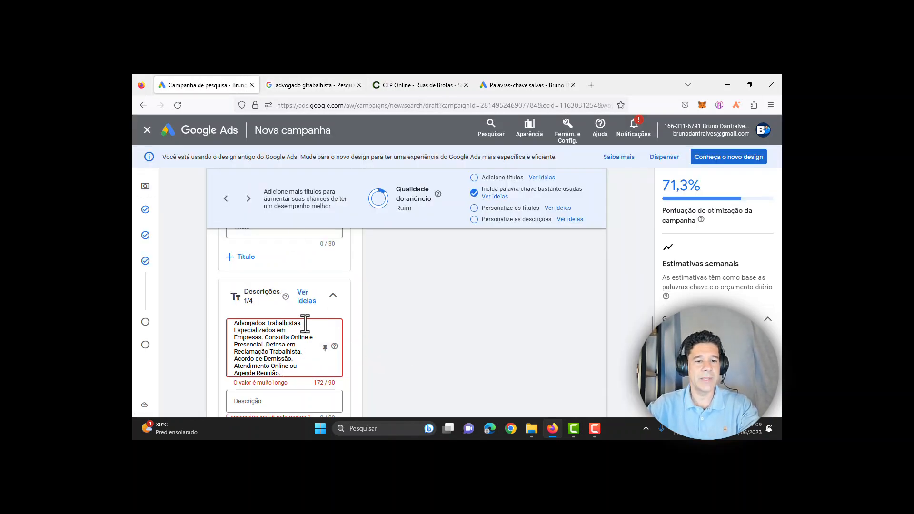
pyautogui.scroll(2, 300, 329)
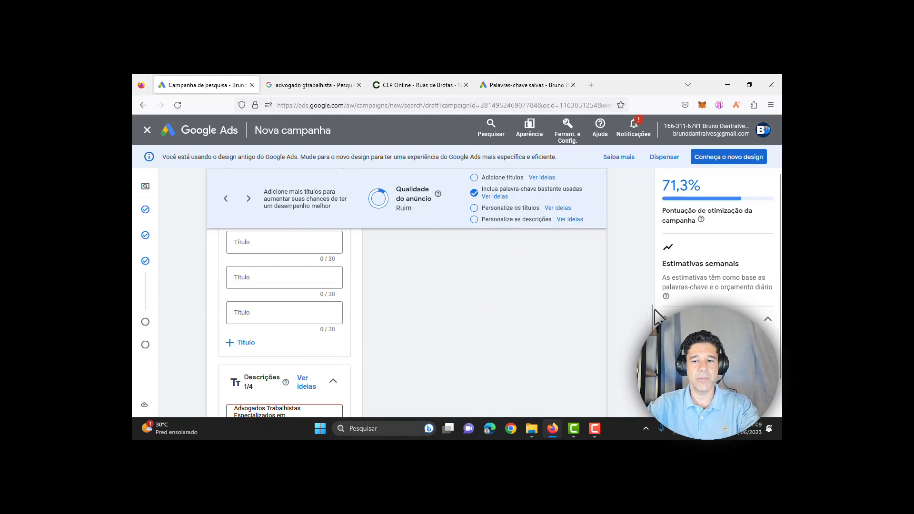
pyautogui.scroll(-2, 295, 343)
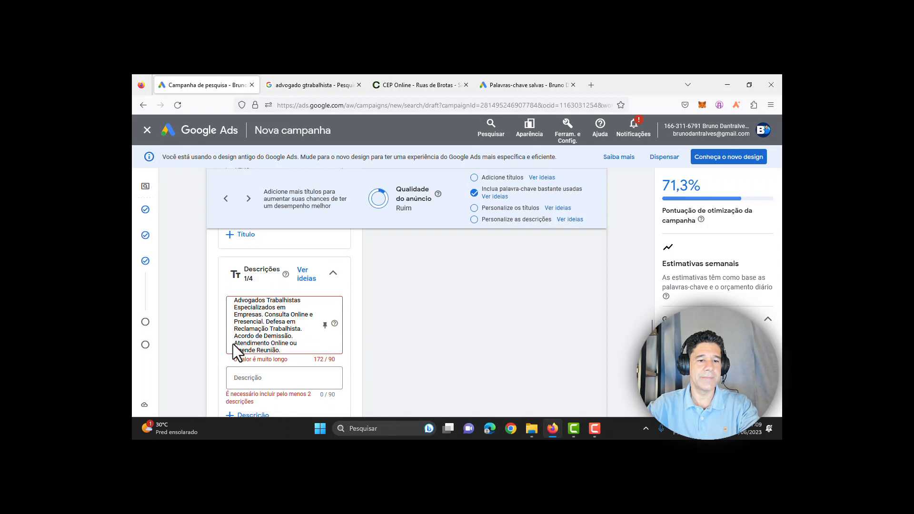
# Step: Remove 'Atendimento Online ou Agende Reunião.', 'Consulta Online e Presencial' and 'Advogados Trabalhistas' from the description
pyautogui.click(258, 345)
pyautogui.moveTo(297, 352); pyautogui.dragTo(234, 344)
pyautogui.press('BackSpace')
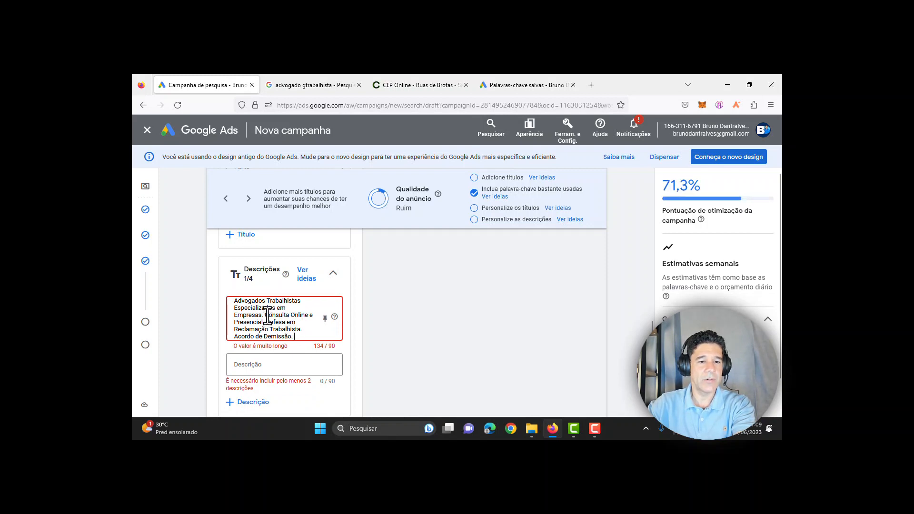
pyautogui.moveTo(266, 315); pyautogui.dragTo(265, 322)
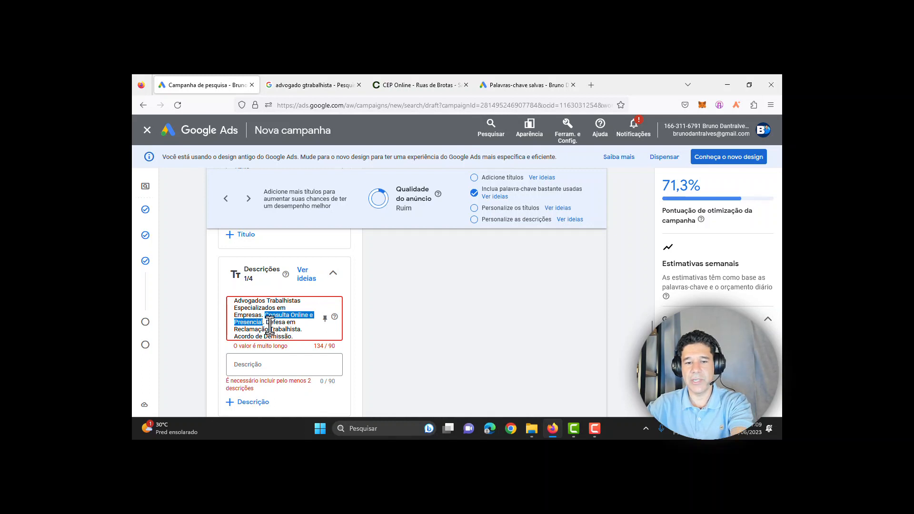
pyautogui.press('BackSpace')
pyautogui.press('BackSpace')
pyautogui.press('BackSpace')
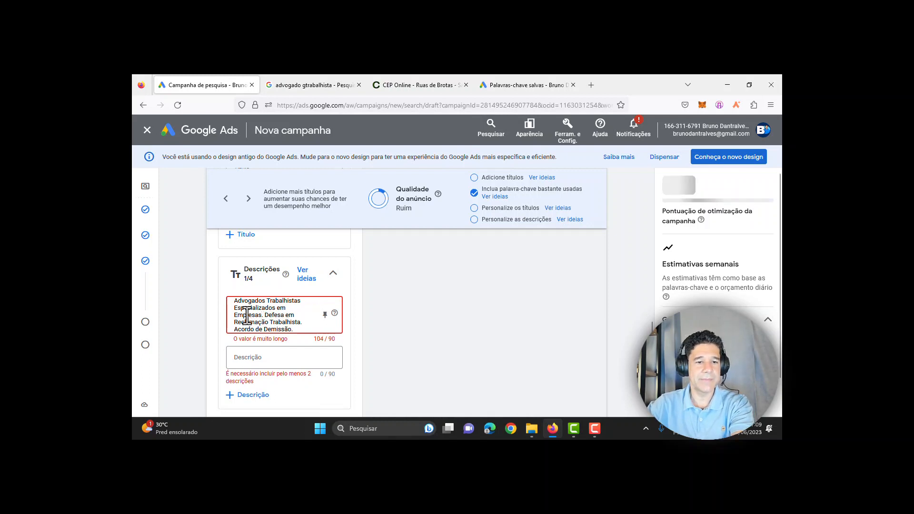
pyautogui.scroll(2, 282, 329)
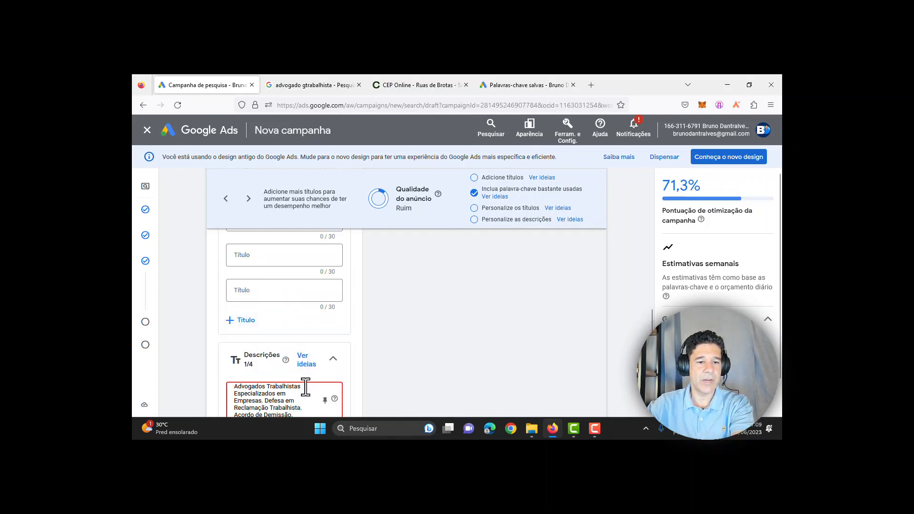
pyautogui.moveTo(302, 386); pyautogui.dragTo(218, 380)
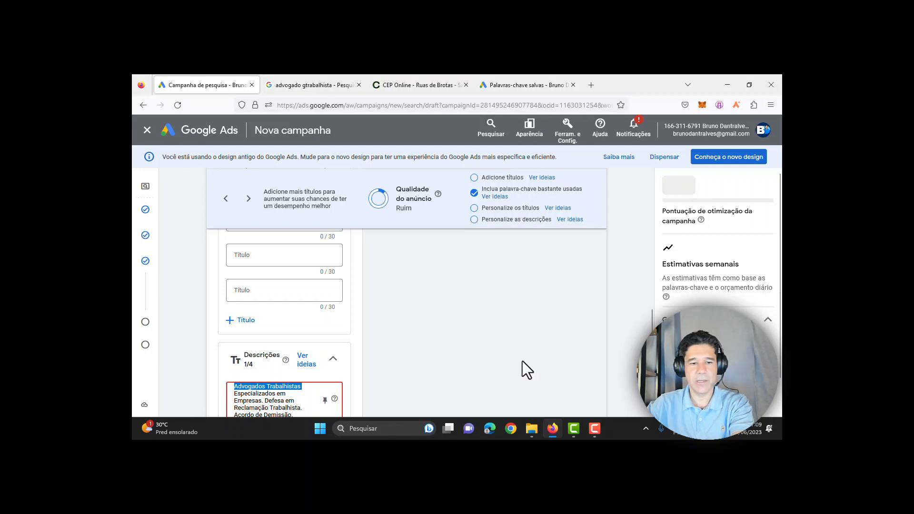
pyautogui.press('BackSpace')
pyautogui.scroll(-2, 652, 329)
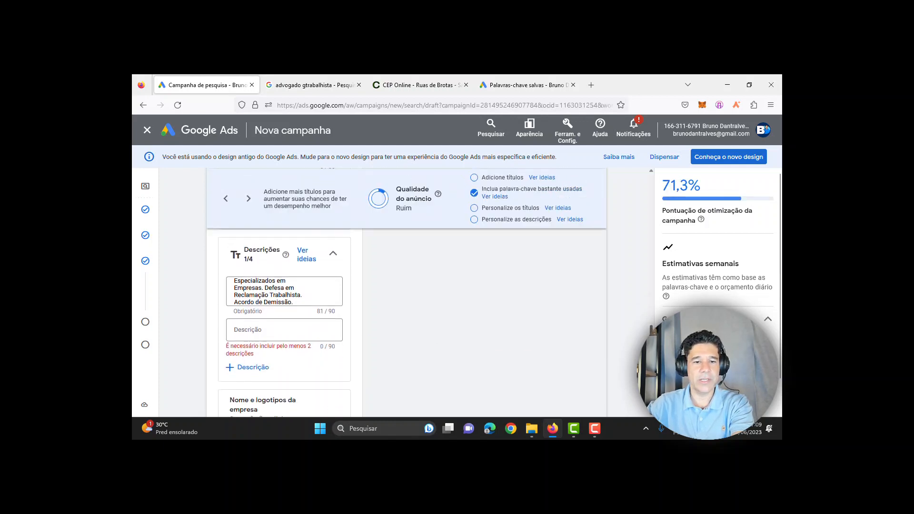
pyautogui.click(300, 302)
pyautogui.tripleClick(248, 296)
pyautogui.hotkey('ctrl', 'c')
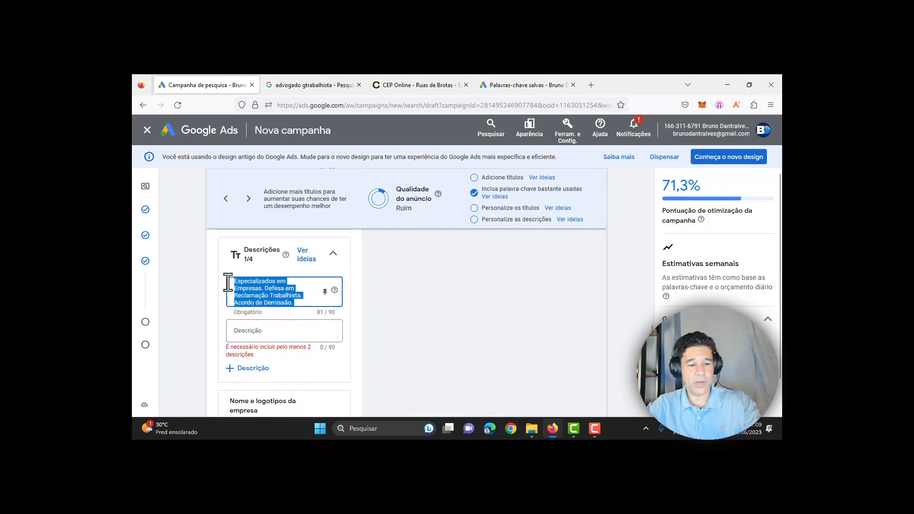
# Step: Paste the trimmed description text into the second Descrição field
pyautogui.click(279, 331)
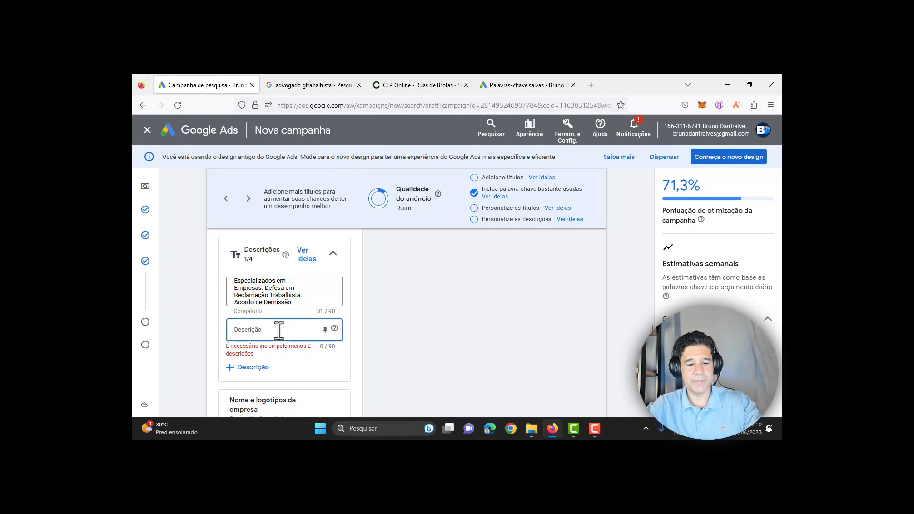
pyautogui.hotkey('ctrl', 'v')
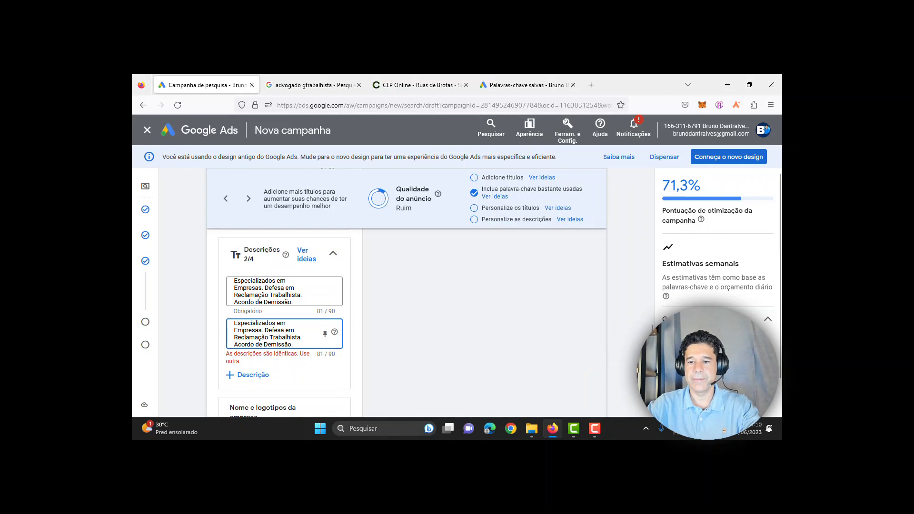
pyautogui.scroll(10, 658, 290)
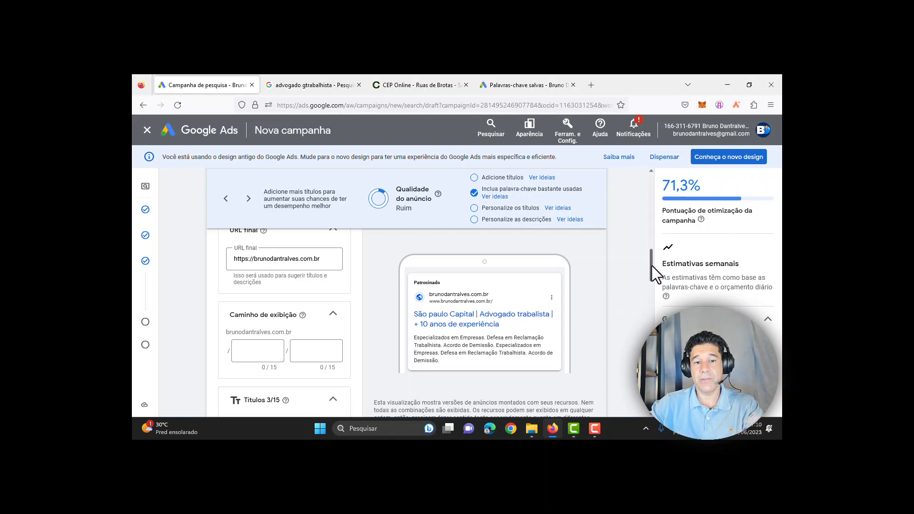
# Step: Pin Advogado trabalista to position 1, + 10 anos de experiência to 2, São paulo Capital to 3
pyautogui.moveTo(651, 266); pyautogui.dragTo(655, 301)
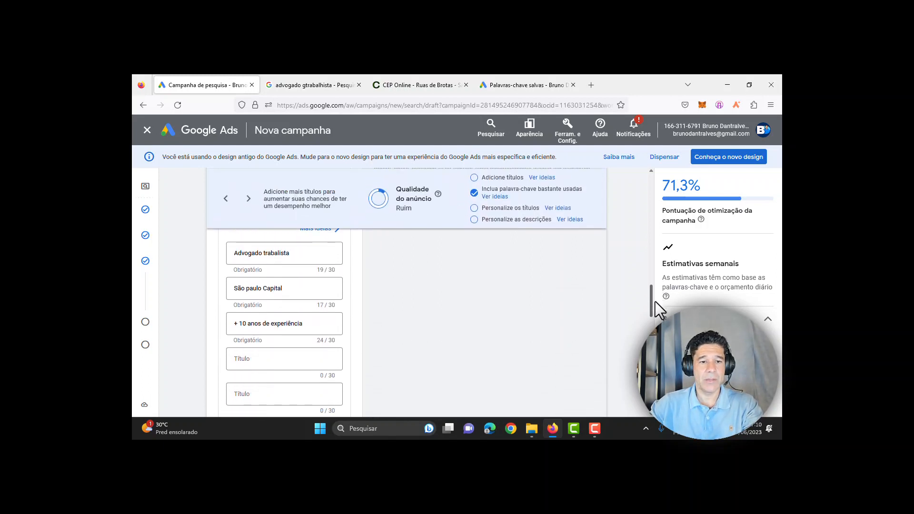
pyautogui.moveTo(335, 257)
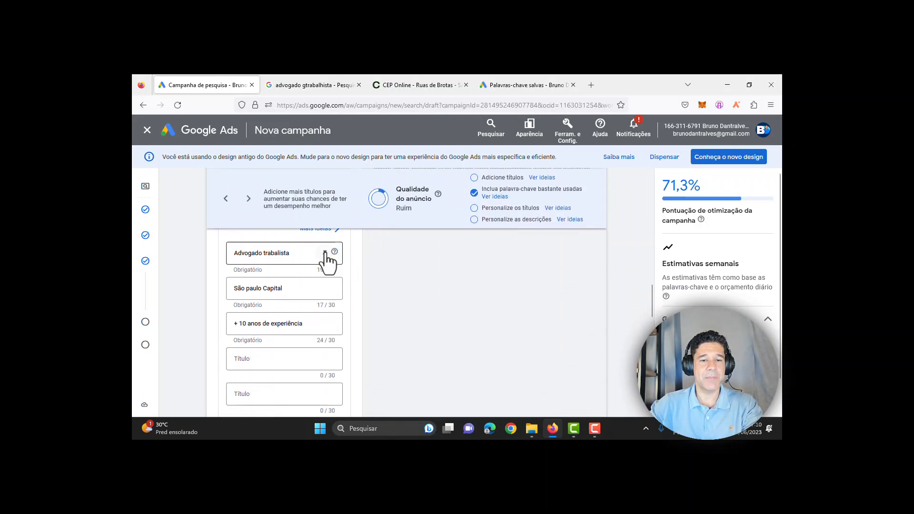
pyautogui.click(326, 254)
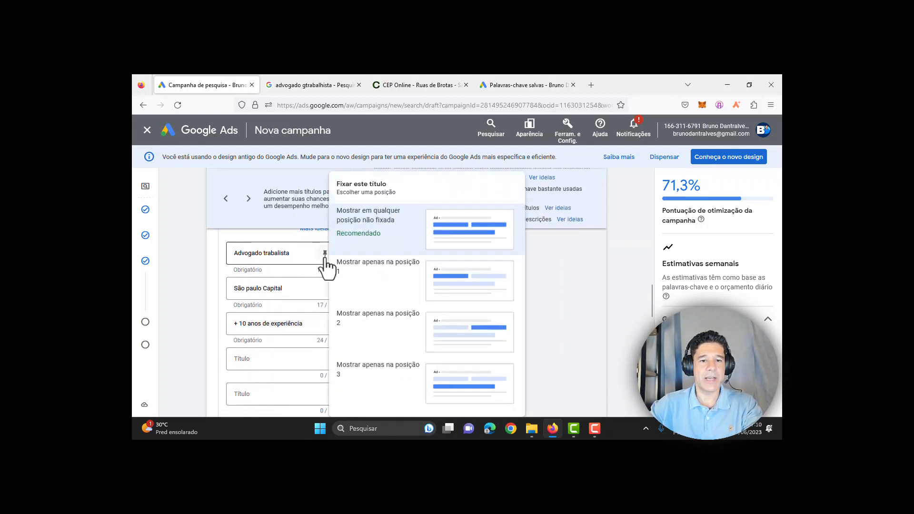
pyautogui.click(368, 284)
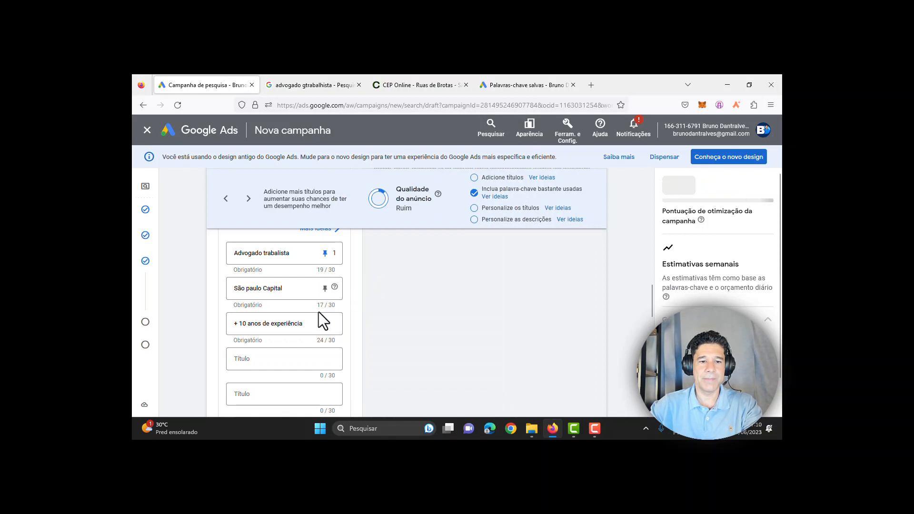
pyautogui.click(325, 324)
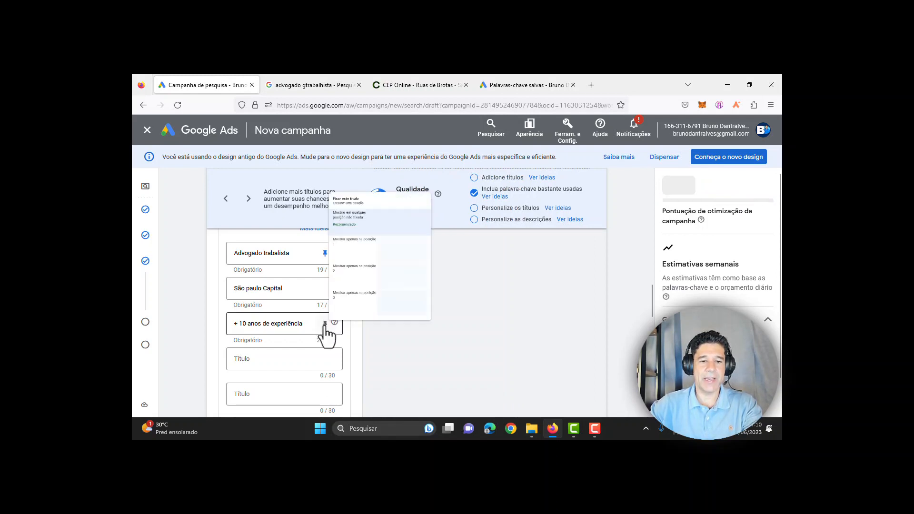
pyautogui.click(347, 267)
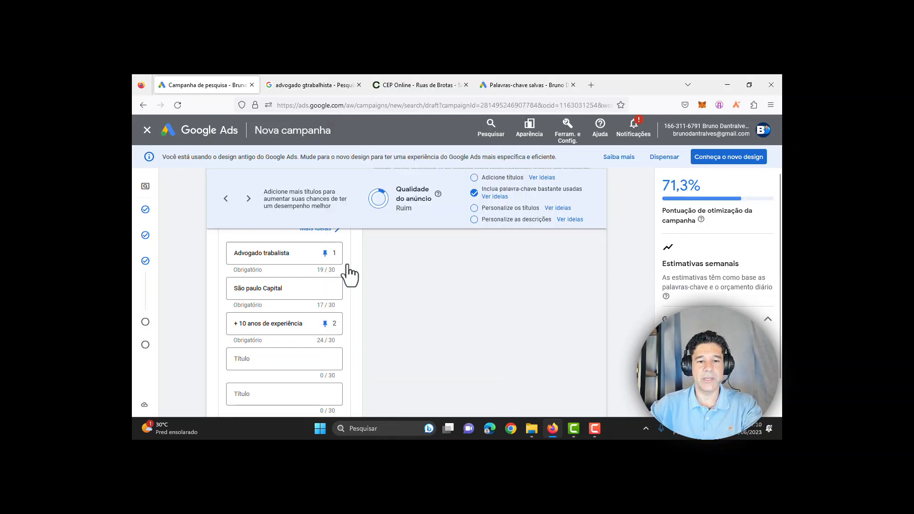
pyautogui.click(325, 288)
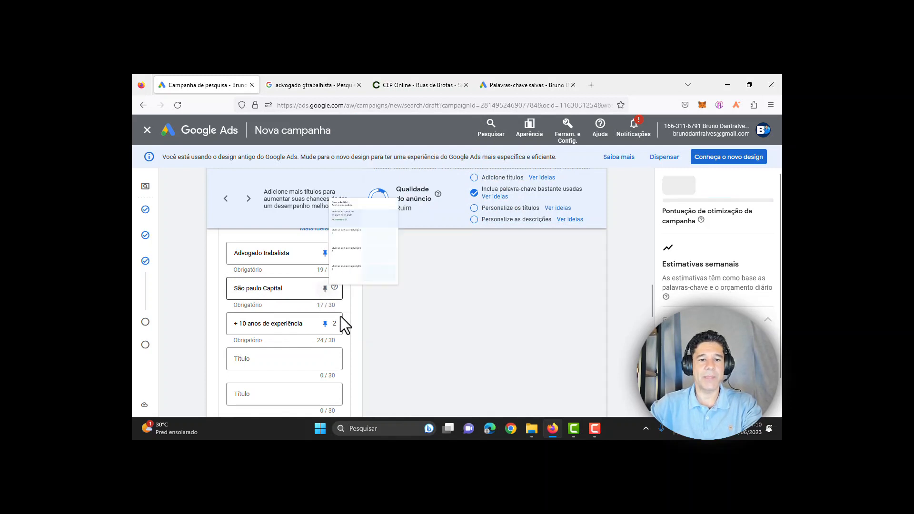
pyautogui.click(353, 327)
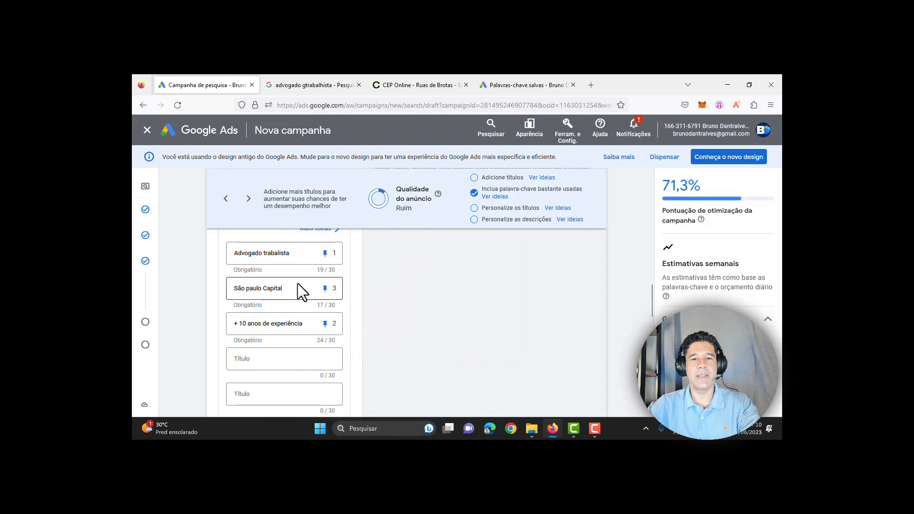
pyautogui.scroll(5, 439, 302)
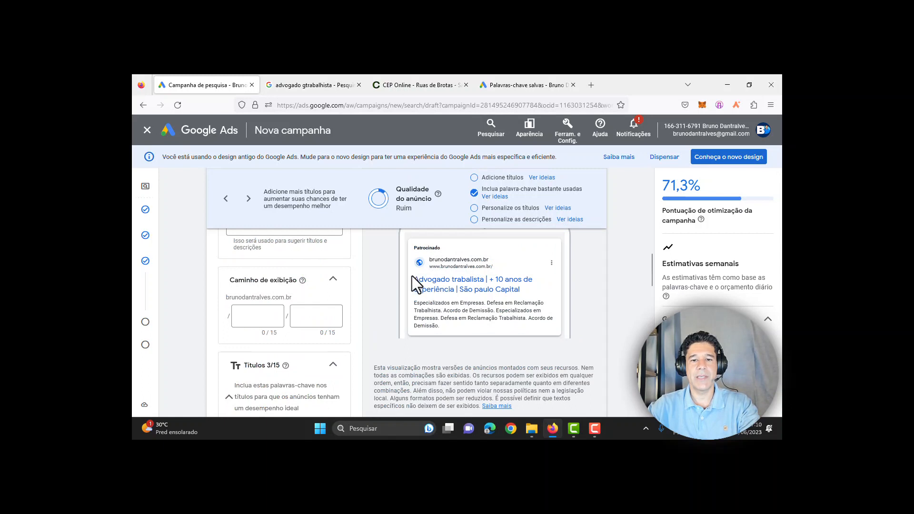
pyautogui.moveTo(413, 277); pyautogui.dragTo(582, 302)
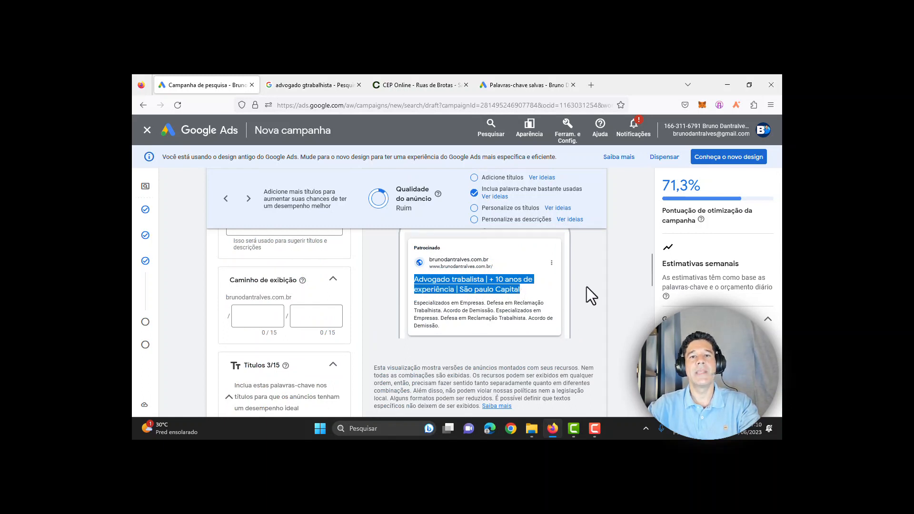
pyautogui.click(586, 287)
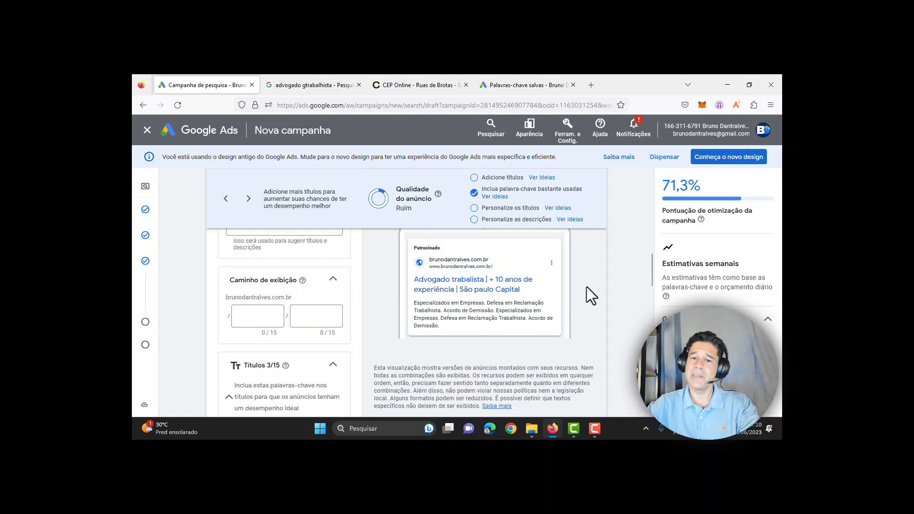
pyautogui.scroll(-3, 587, 287)
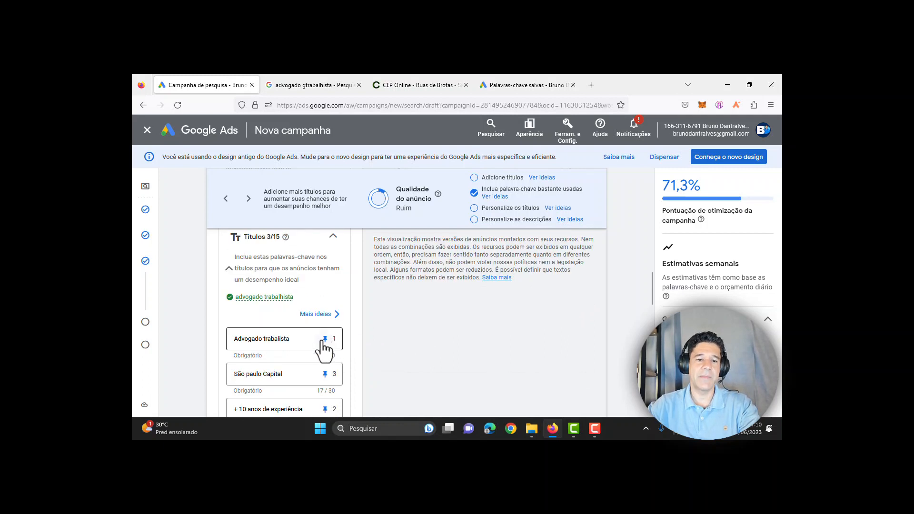
# Step: Set São paulo Capital and + 10 anos de experiência to 'Mostrar em qualquer posição não fixada'
pyautogui.click(325, 339)
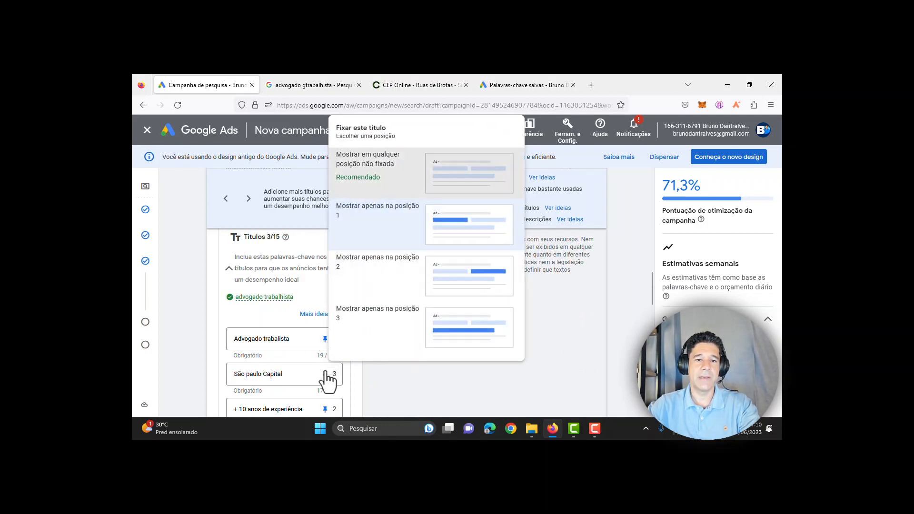
pyautogui.click(325, 374)
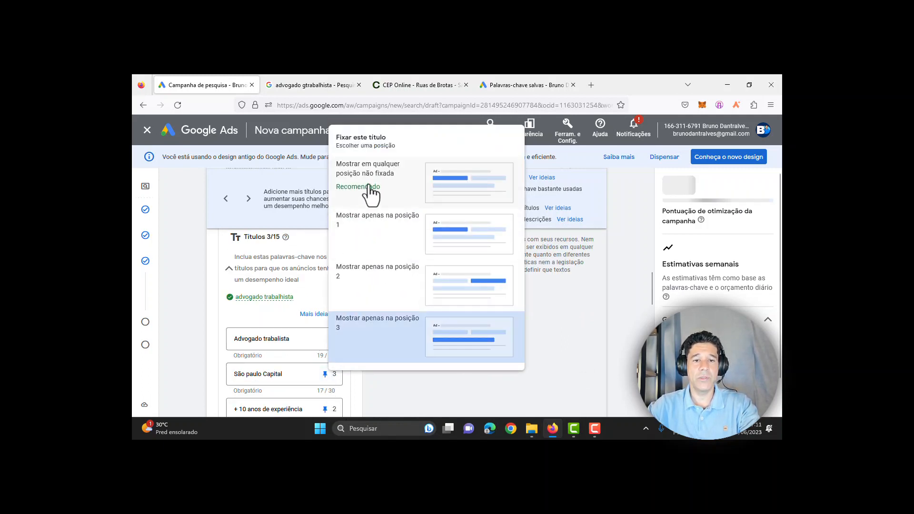
pyautogui.click(371, 190)
pyautogui.click(325, 409)
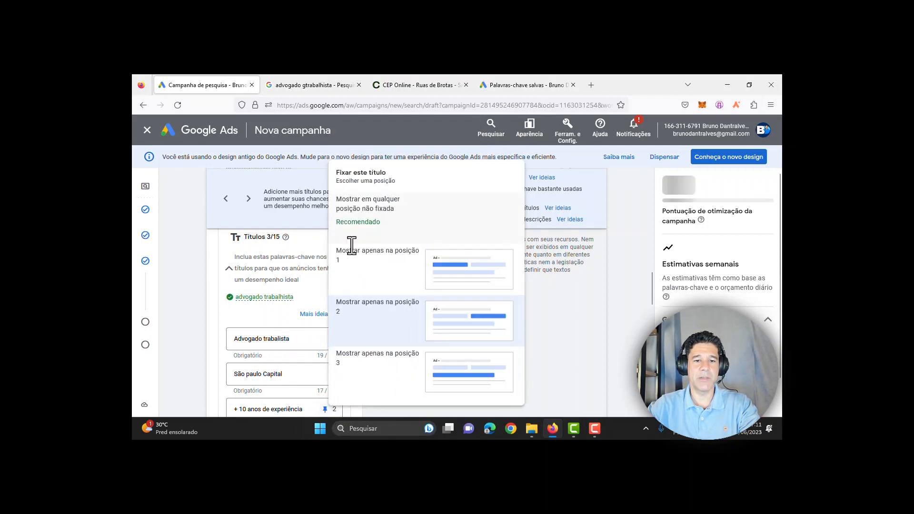
pyautogui.click(356, 220)
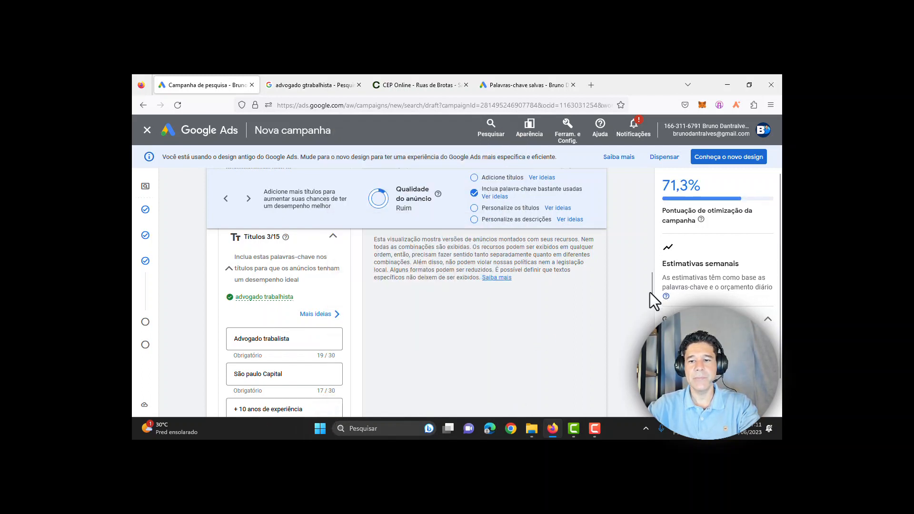
pyautogui.moveTo(652, 293); pyautogui.dragTo(652, 341)
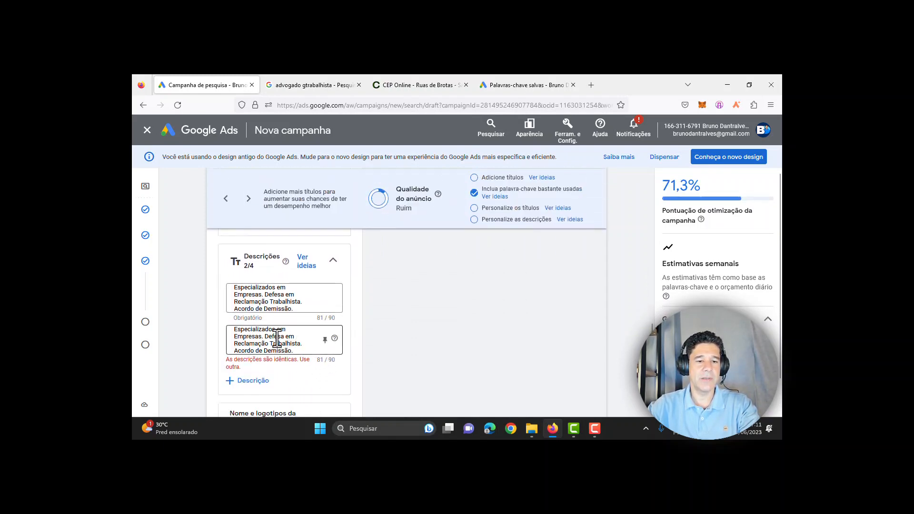
# Step: Copy the third competitor ad's description and paste it over the duplicated second description (84/90)
pyautogui.click(328, 81)
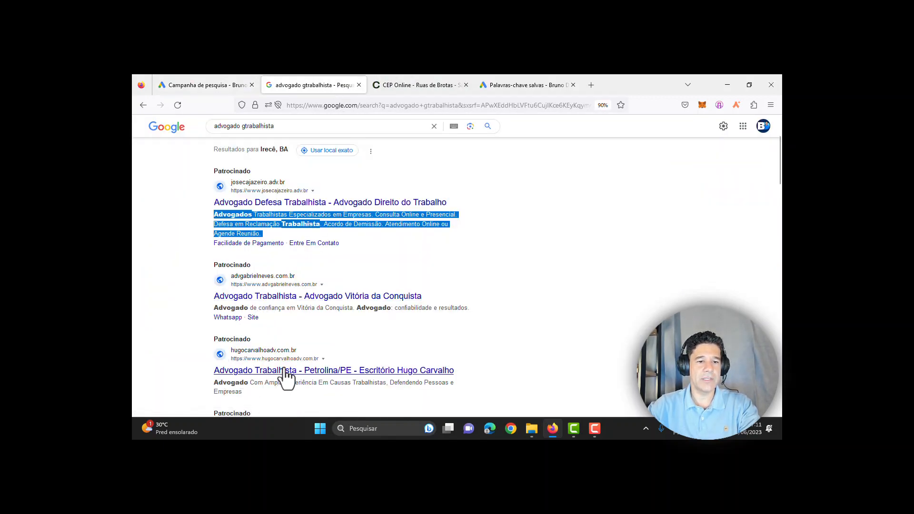
pyautogui.scroll(-1, 300, 371)
pyautogui.click(238, 349)
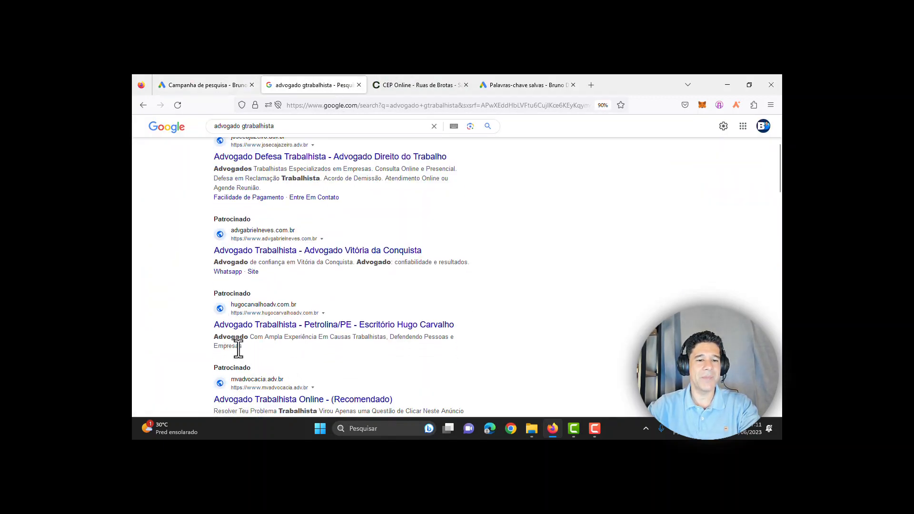
pyautogui.moveTo(241, 347); pyautogui.dragTo(213, 338)
pyautogui.hotkey('ctrl', 'c')
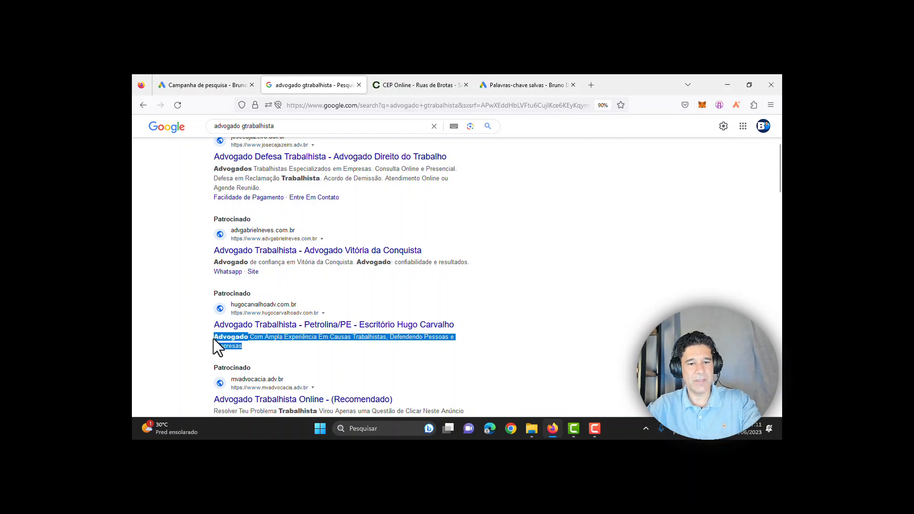
pyautogui.click(210, 84)
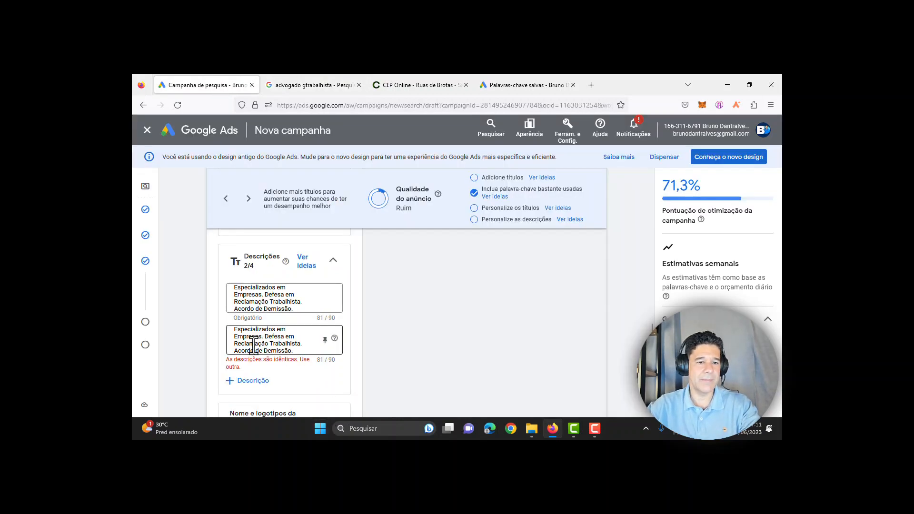
pyautogui.moveTo(232, 329); pyautogui.dragTo(315, 353)
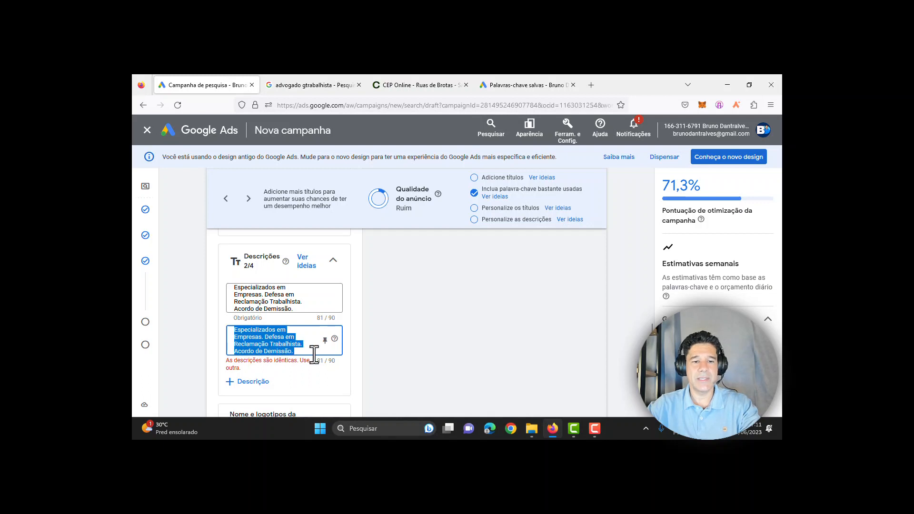
pyautogui.press('BackSpace')
pyautogui.hotkey('ctrl', 'v')
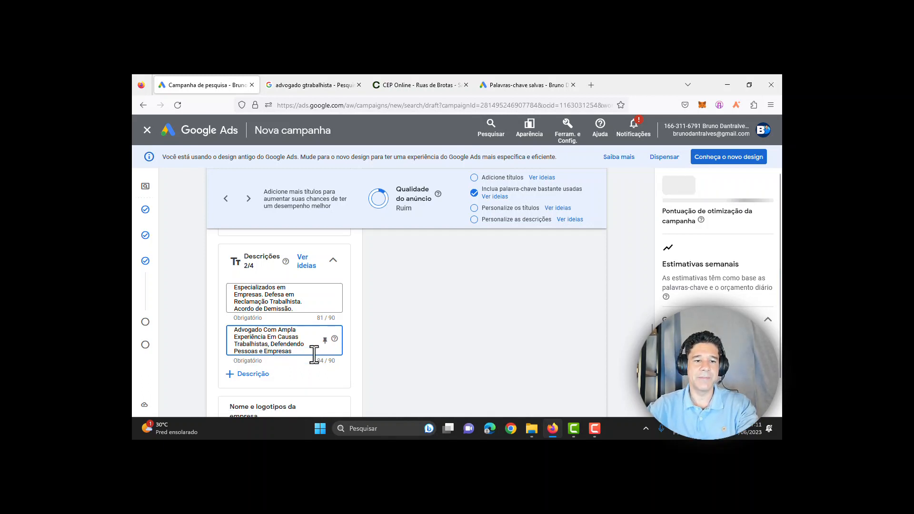
# Step: Glance at the saved keyword in Keyword Planner, then return to the 'advogado gtrabalhista' results
pyautogui.click(493, 78)
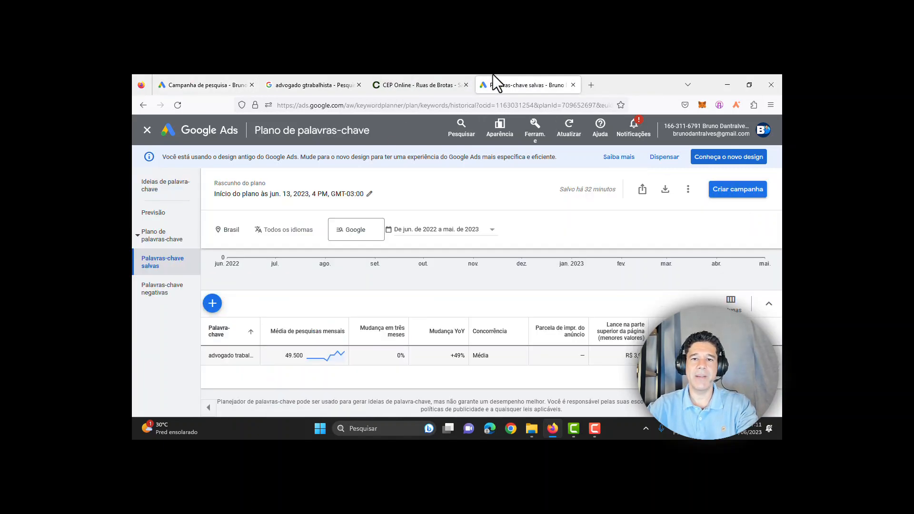
pyautogui.click(334, 77)
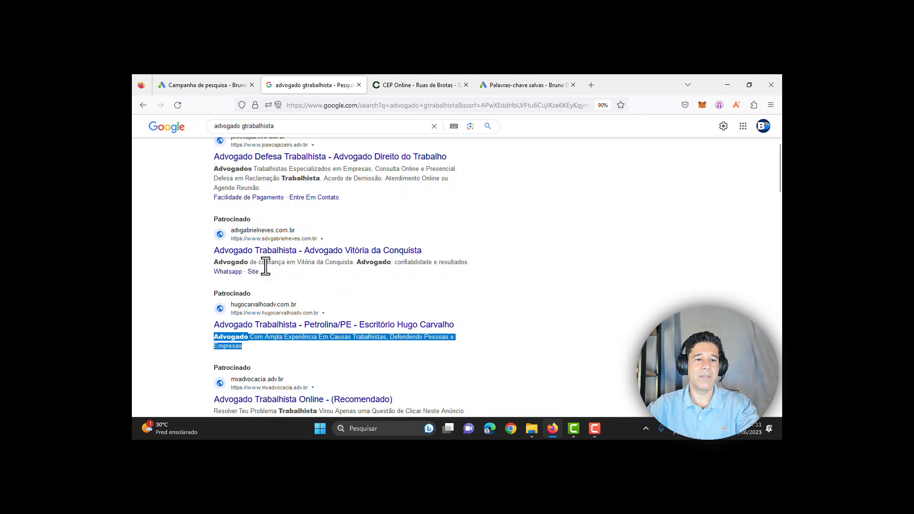
# Step: Highlight phrases in the first and second sponsored ads, then return to the campaign draft
pyautogui.moveTo(287, 265); pyautogui.dragTo(269, 265)
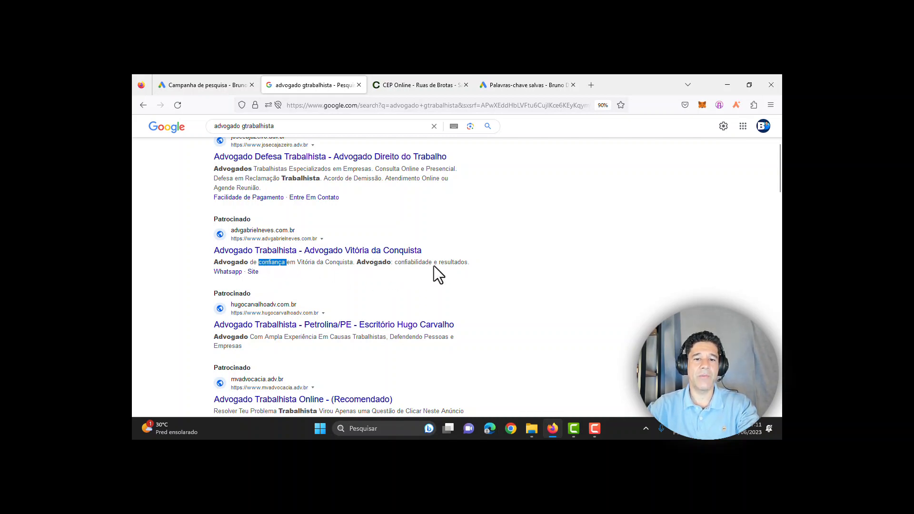
pyautogui.moveTo(475, 263); pyautogui.dragTo(360, 265)
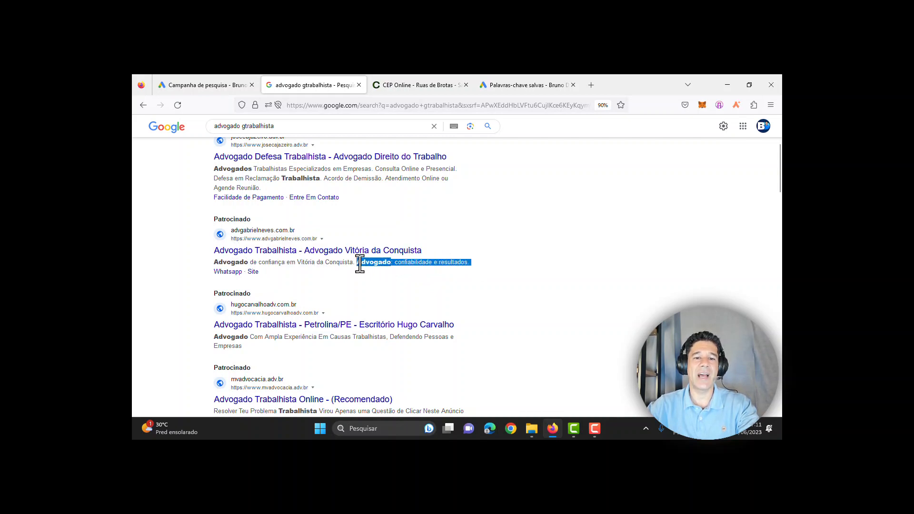
pyautogui.click(527, 281)
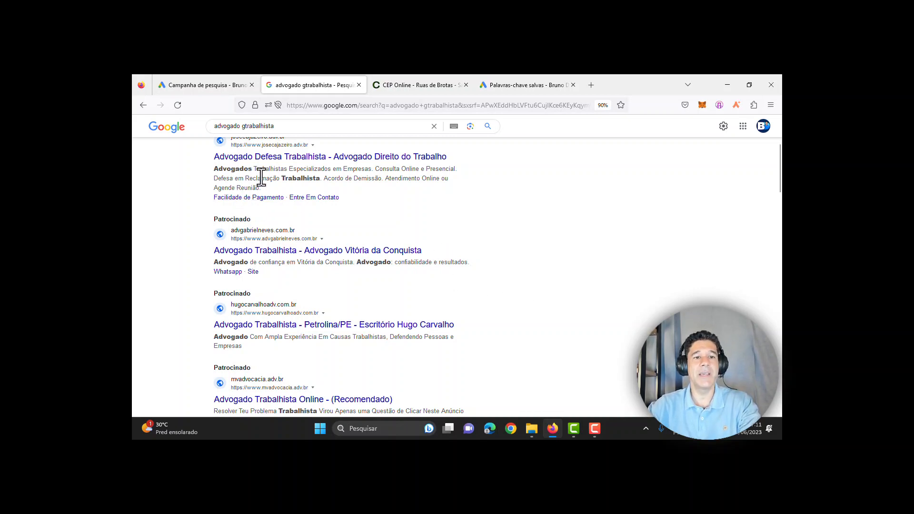
pyautogui.scroll(3, 262, 178)
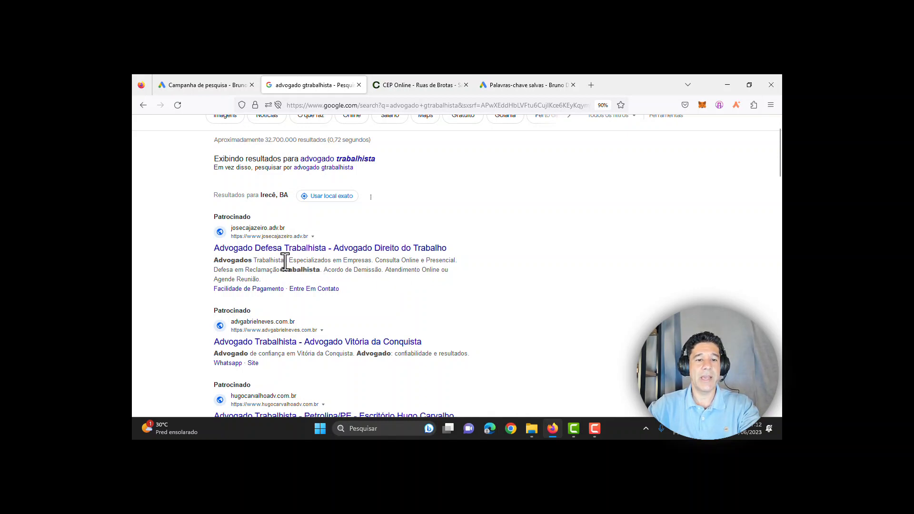
pyautogui.moveTo(257, 261); pyautogui.dragTo(375, 261)
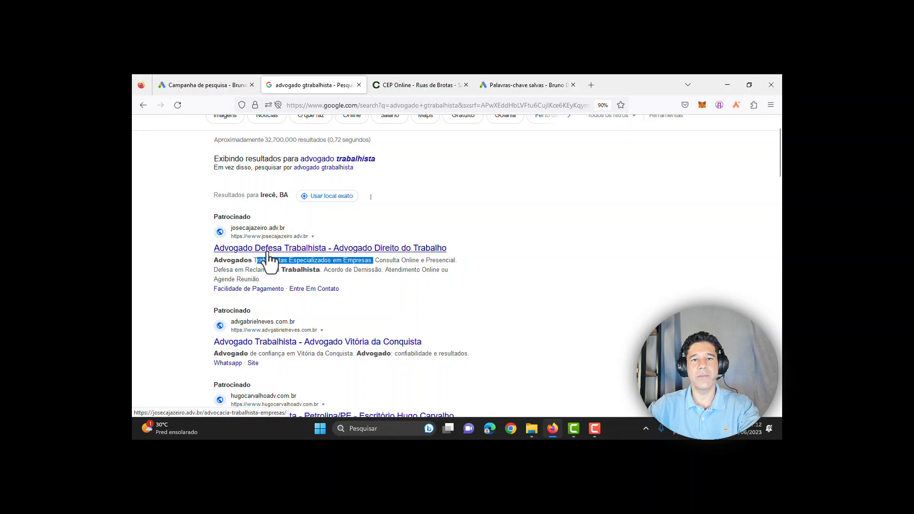
pyautogui.scroll(-2, 587, 272)
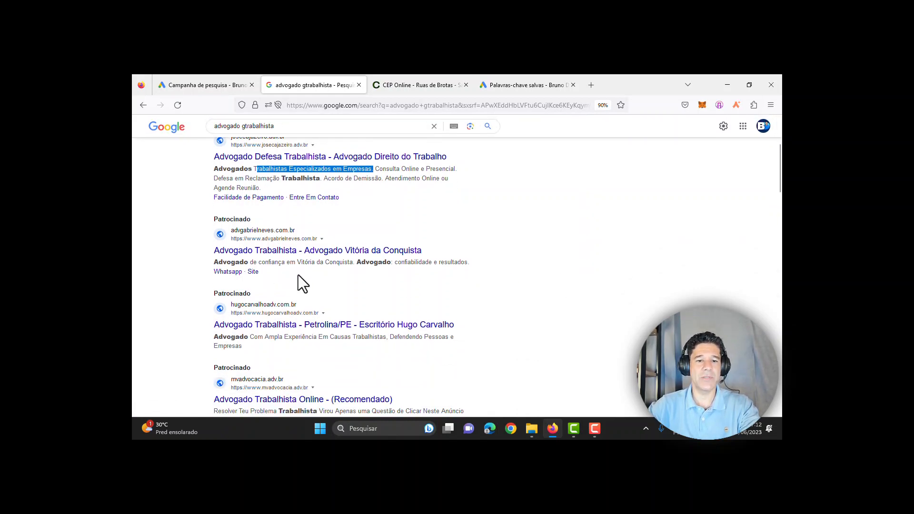
pyautogui.click(229, 84)
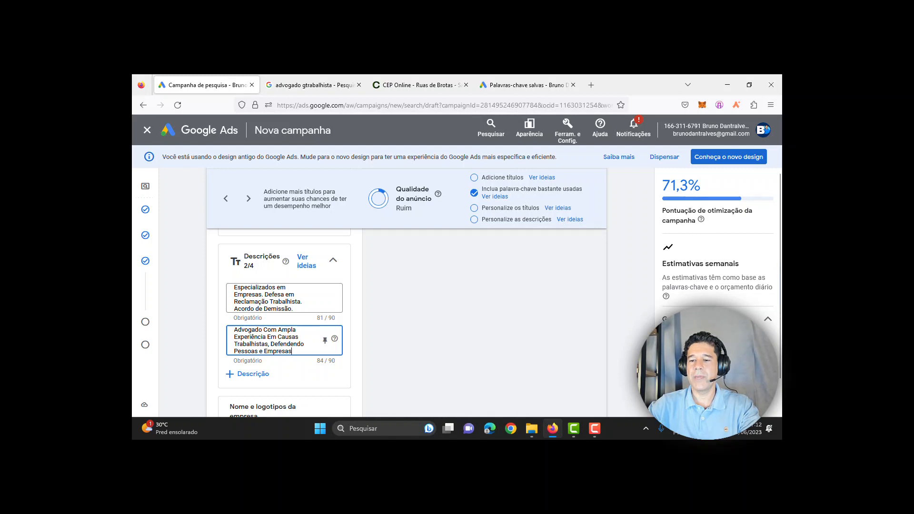
pyautogui.click(710, 333)
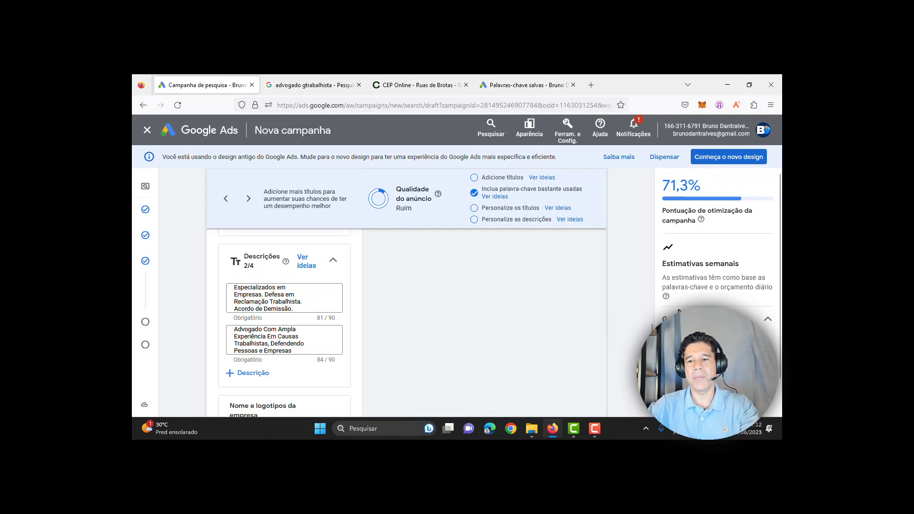
pyautogui.scroll(-2, 285, 323)
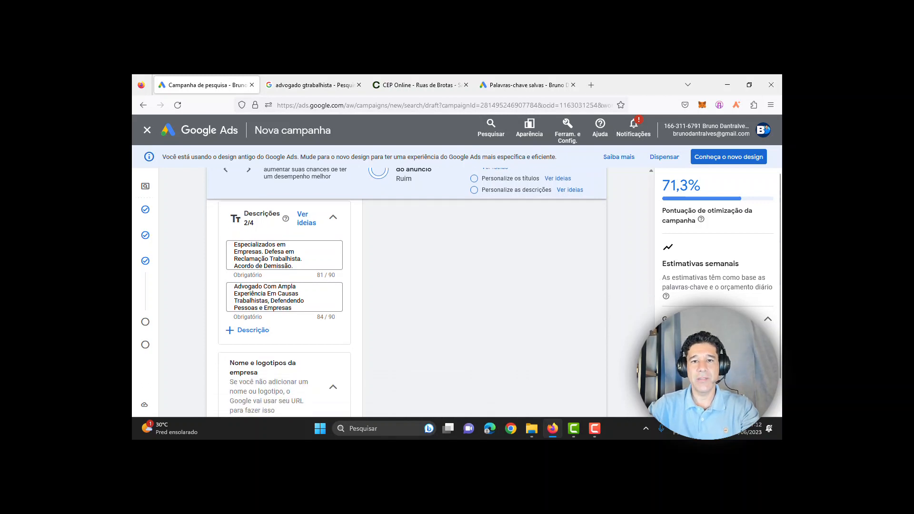
pyautogui.scroll(-1, 284, 324)
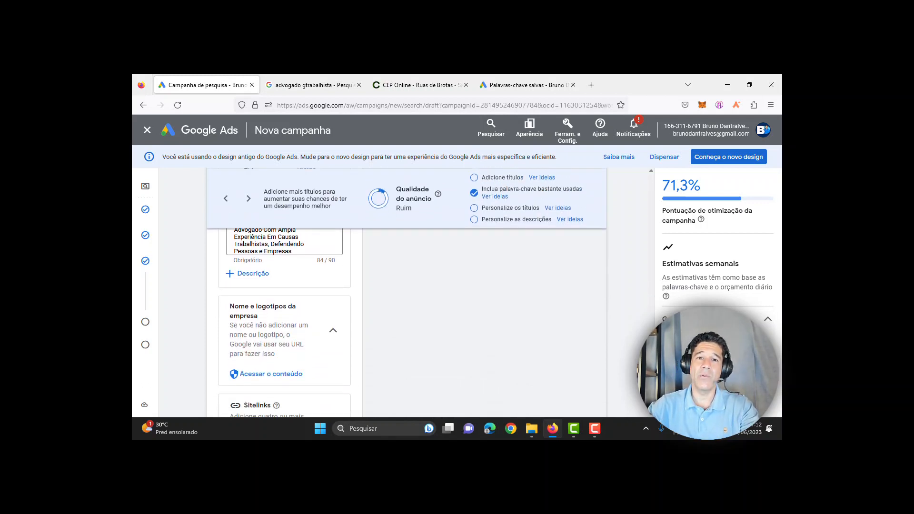
pyautogui.scroll(-2, 284, 323)
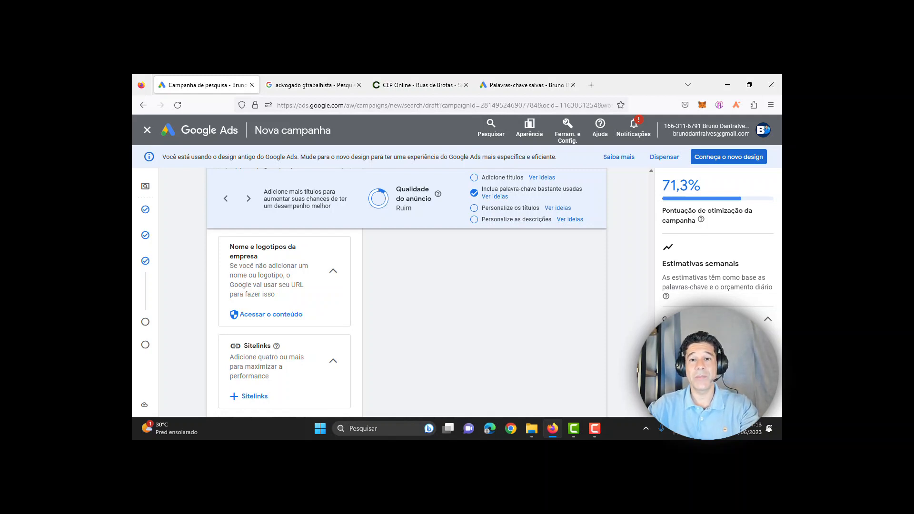
pyautogui.click(307, 83)
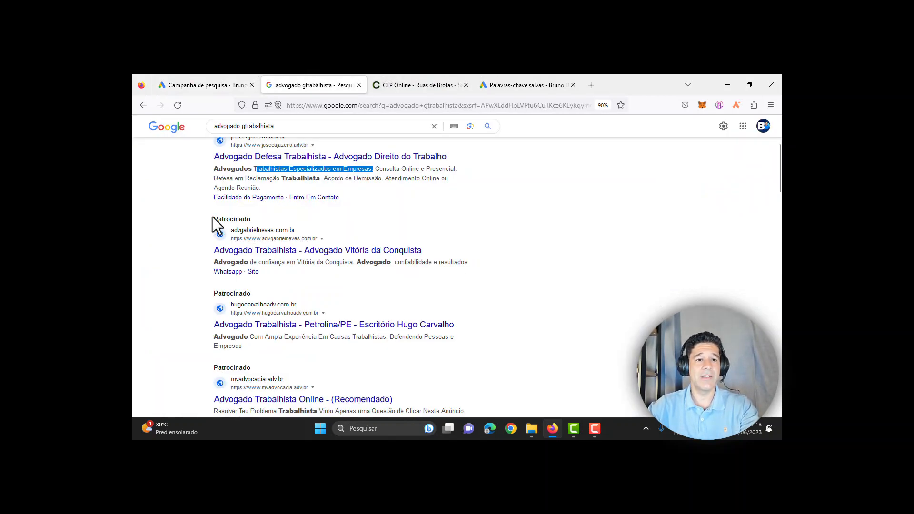
pyautogui.moveTo(202, 218); pyautogui.dragTo(360, 284)
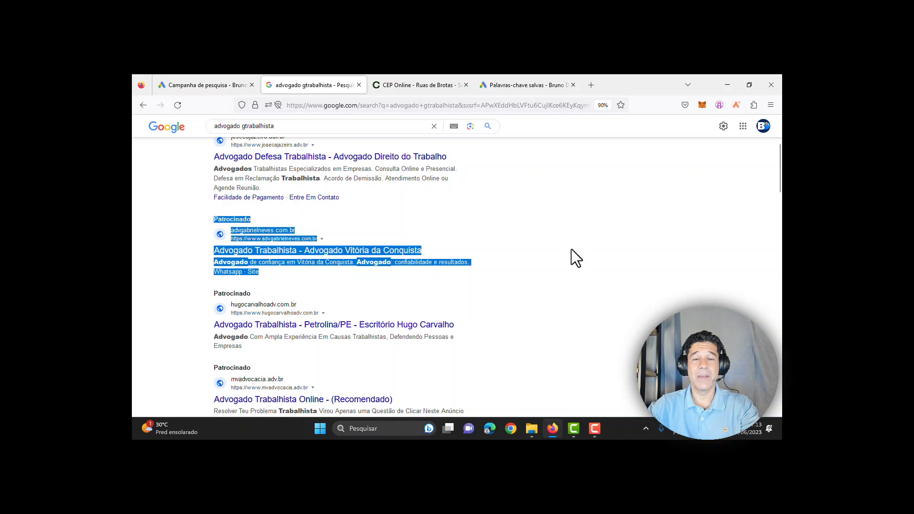
pyautogui.click(204, 78)
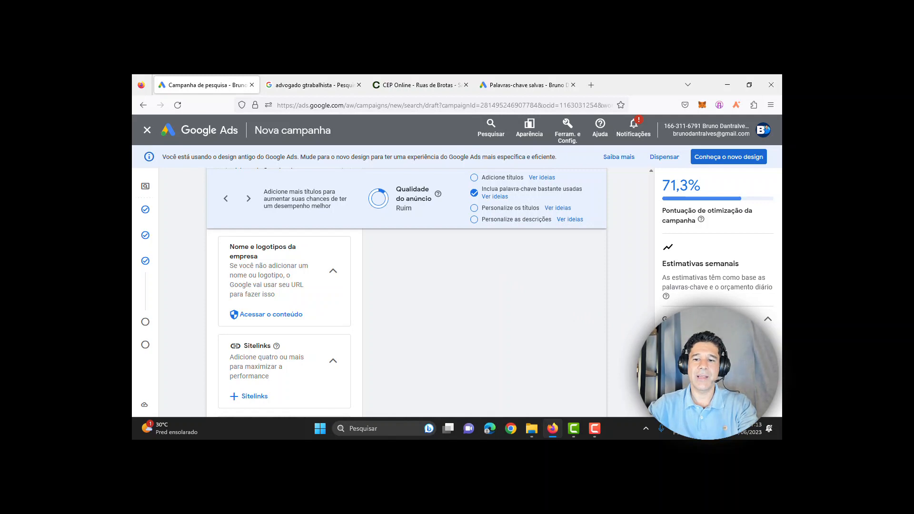
pyautogui.scroll(1, 476, 324)
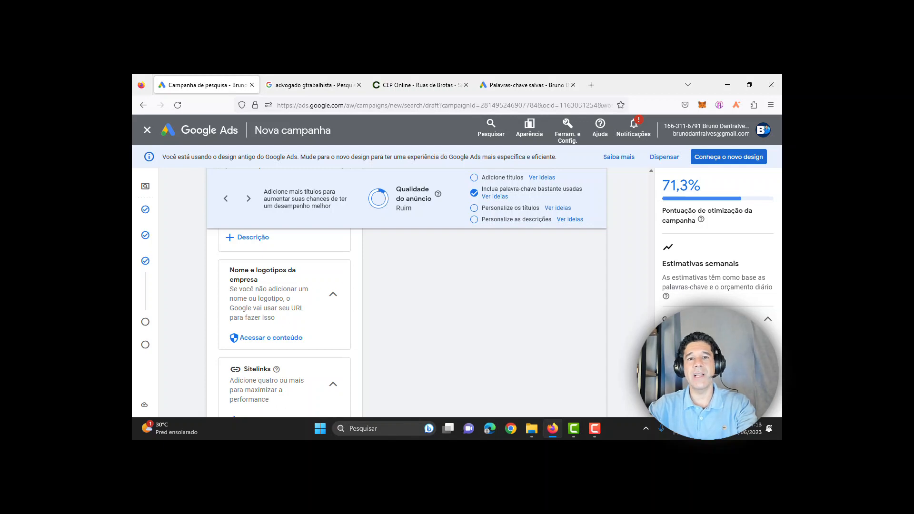
pyautogui.scroll(-3, 285, 309)
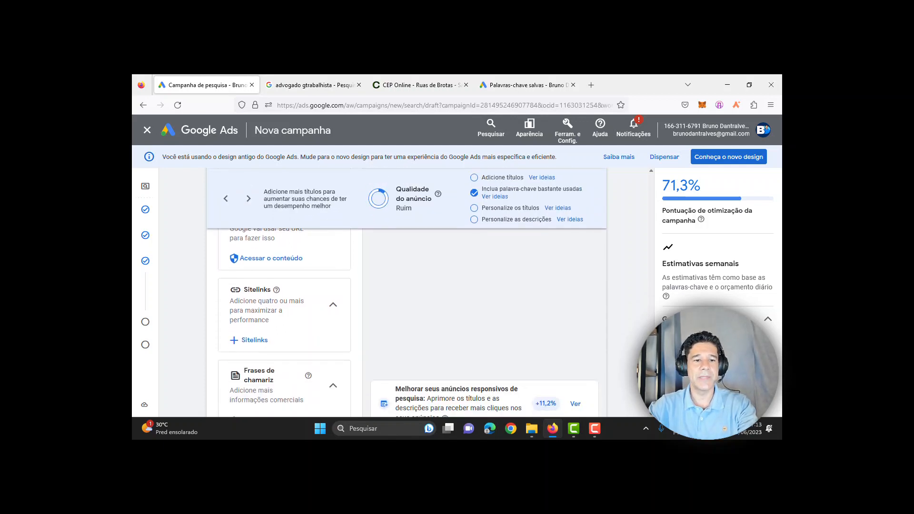
pyautogui.scroll(4, 285, 309)
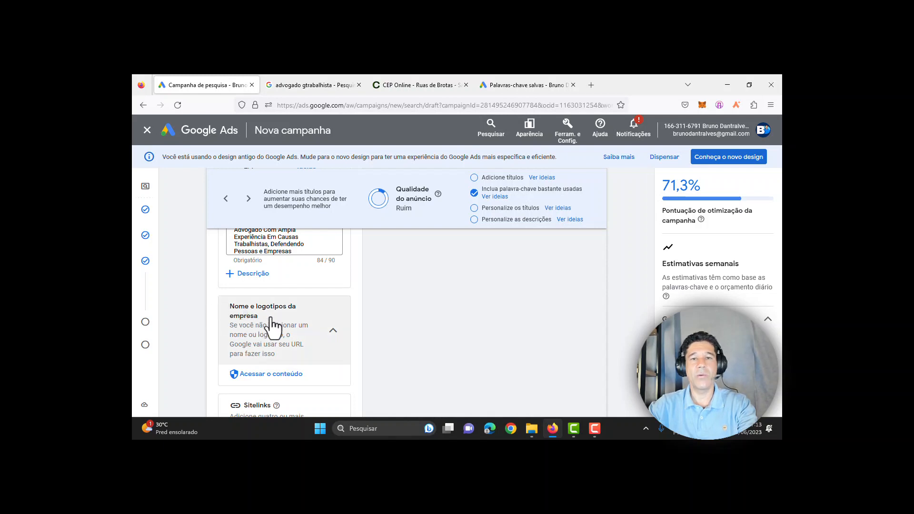
pyautogui.scroll(-1, 406, 292)
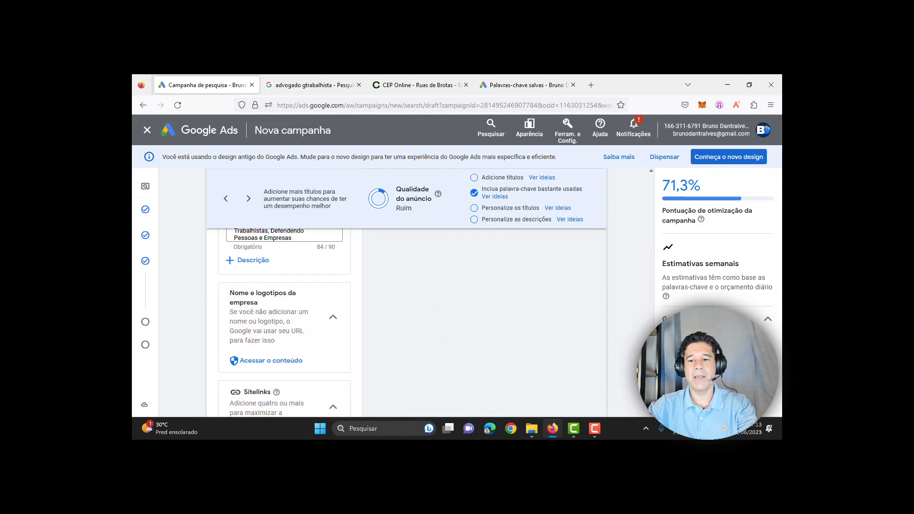
pyautogui.scroll(-5, 406, 322)
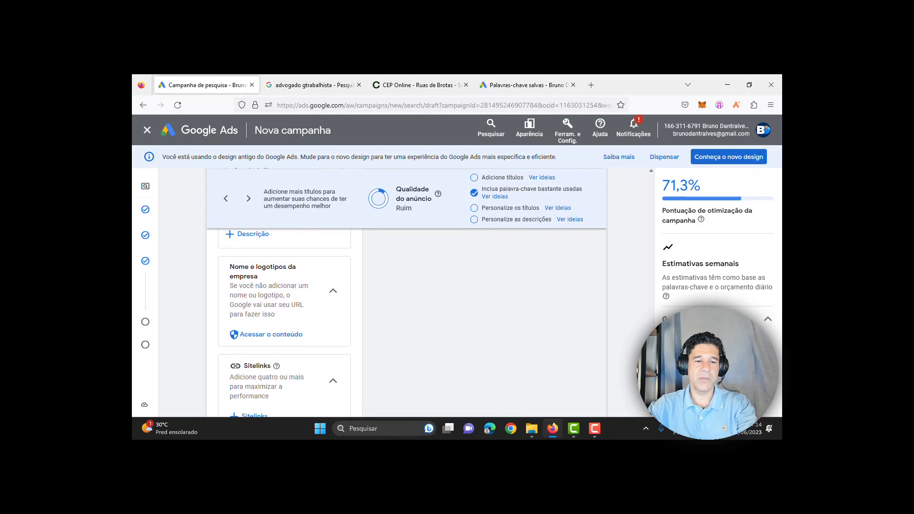
pyautogui.scroll(-2, 364, 339)
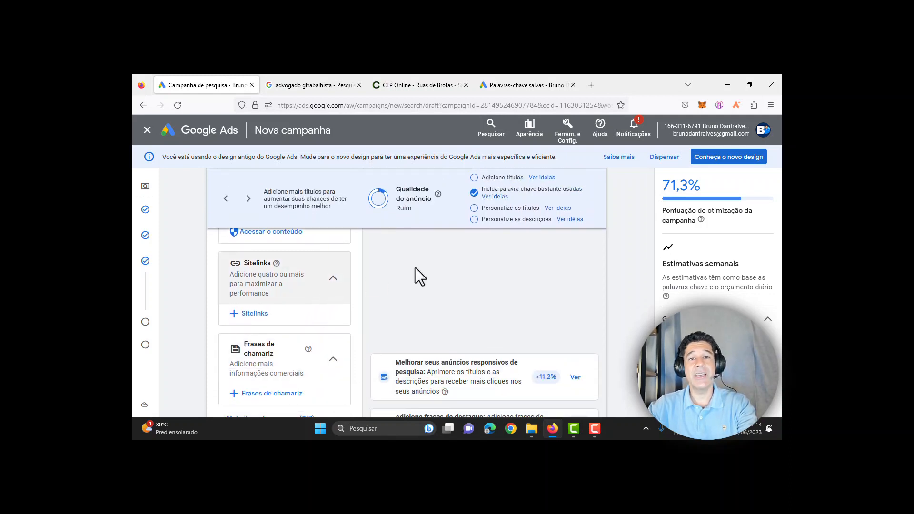
pyautogui.click(310, 84)
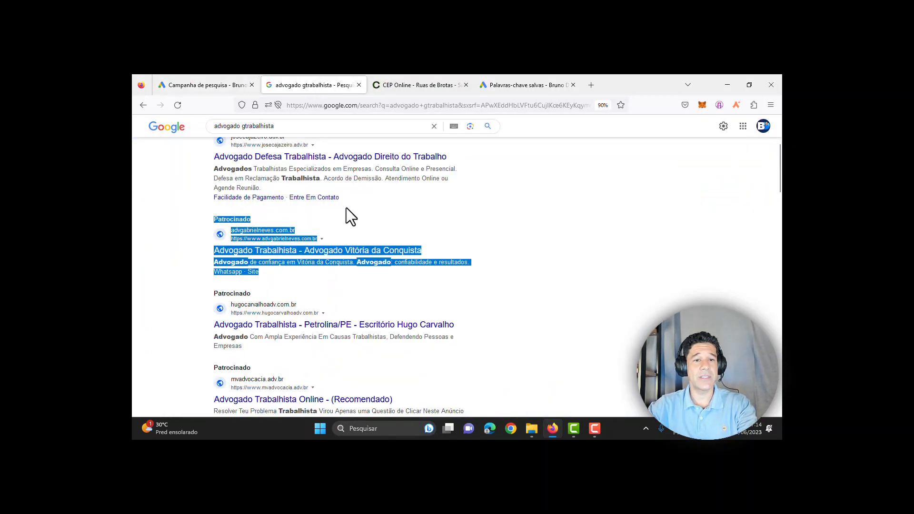
pyautogui.moveTo(210, 197); pyautogui.dragTo(288, 201)
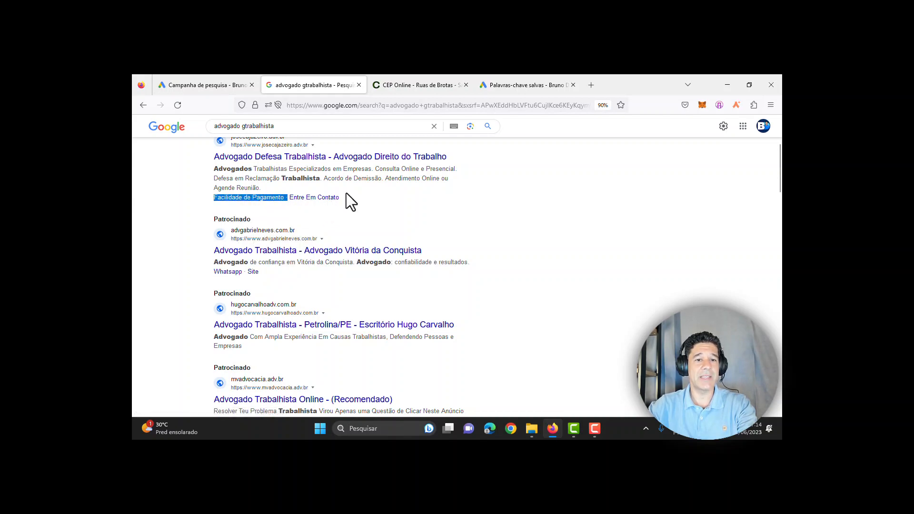
pyautogui.click(178, 83)
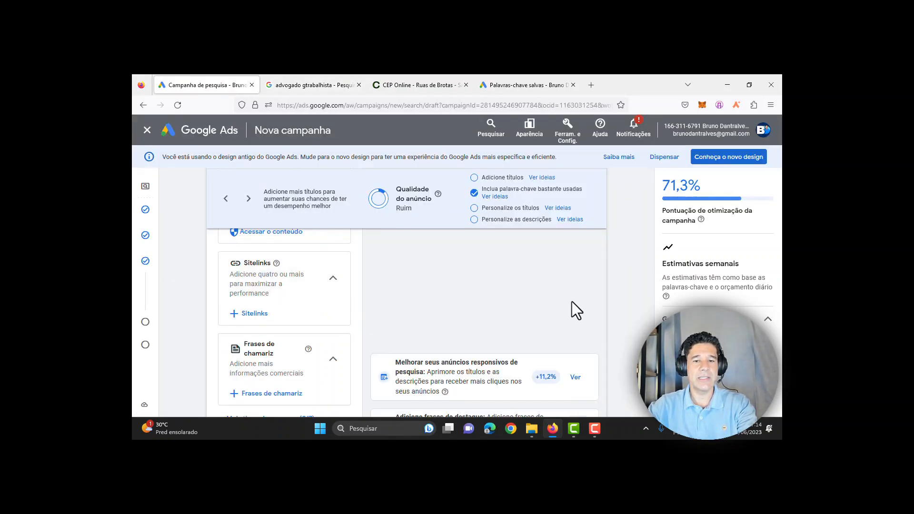
pyautogui.scroll(-3, 406, 292)
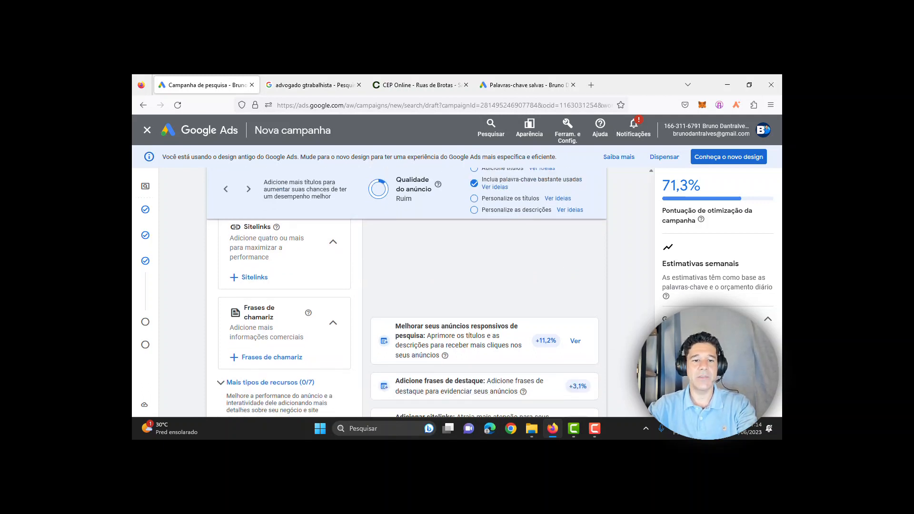
pyautogui.scroll(-1, 321, 285)
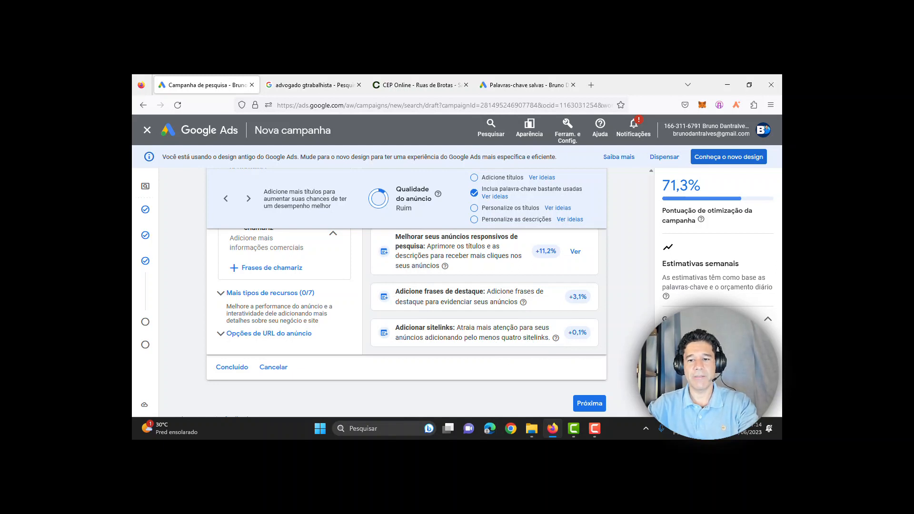
pyautogui.scroll(-1, 384, 321)
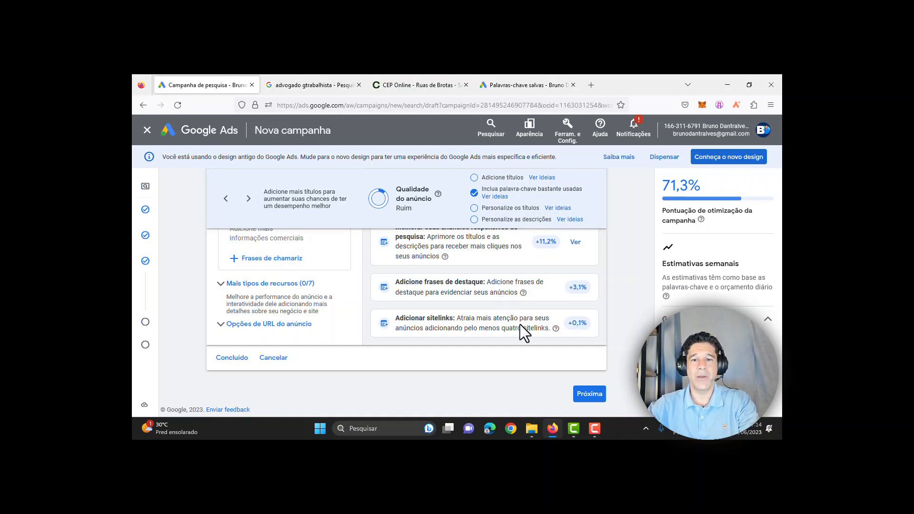
# Step: Advance to Orçamento, dismiss identity confirmation, and review the R$ 138,08 and 47-click weekly estimates
pyautogui.click(587, 395)
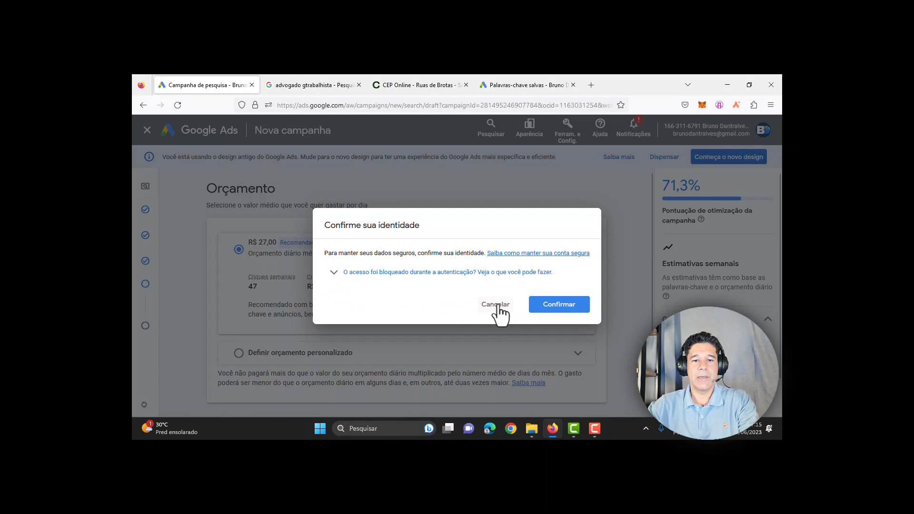
pyautogui.click(495, 304)
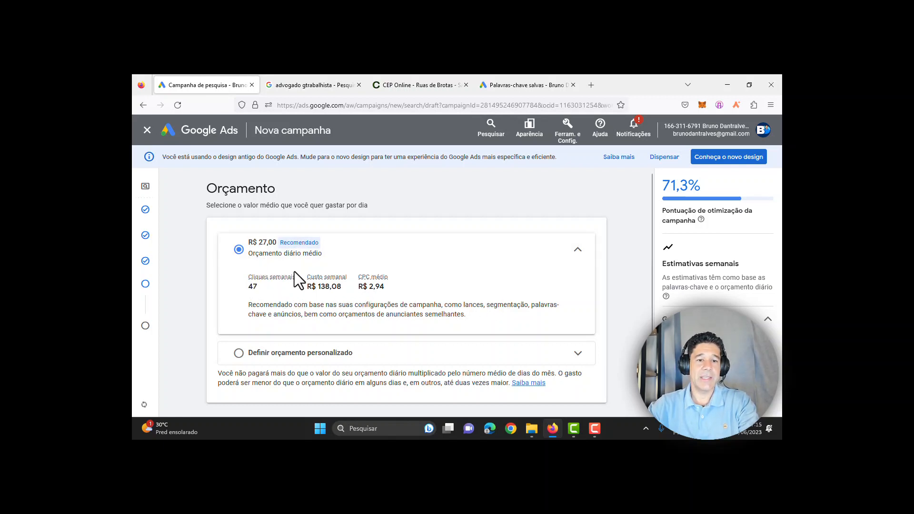
pyautogui.moveTo(341, 287); pyautogui.dragTo(310, 288)
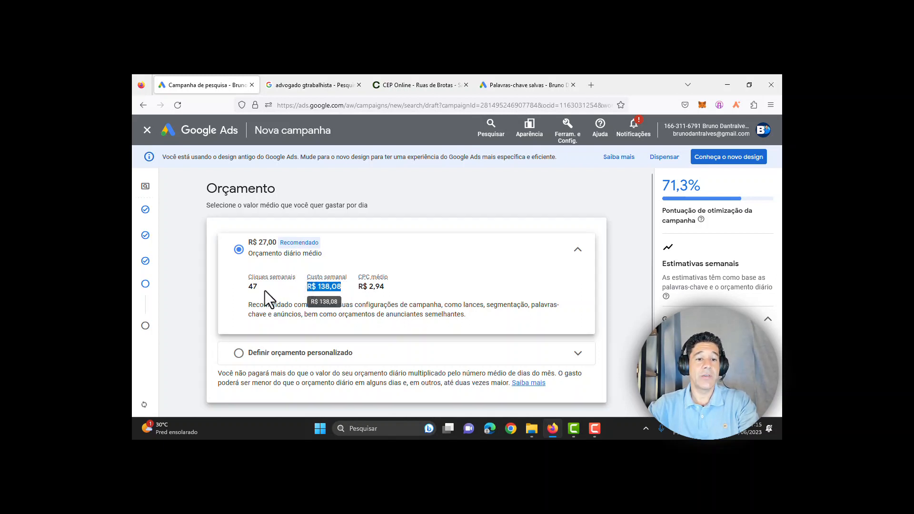
pyautogui.moveTo(262, 285); pyautogui.dragTo(247, 285)
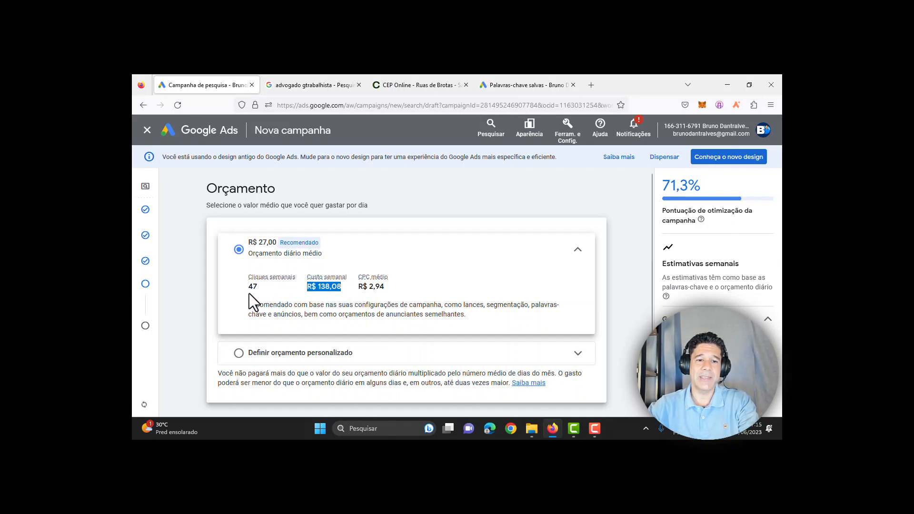
pyautogui.moveTo(247, 286); pyautogui.dragTo(264, 286)
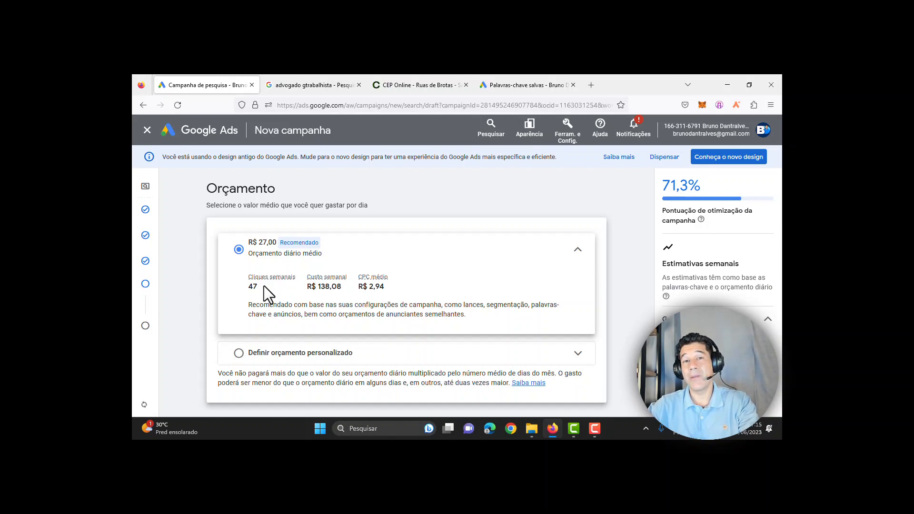
# Step: Choose a custom budget of R$ 10,00 per day, estimating 36 weekly clicks at R$ 70,00
pyautogui.click(238, 354)
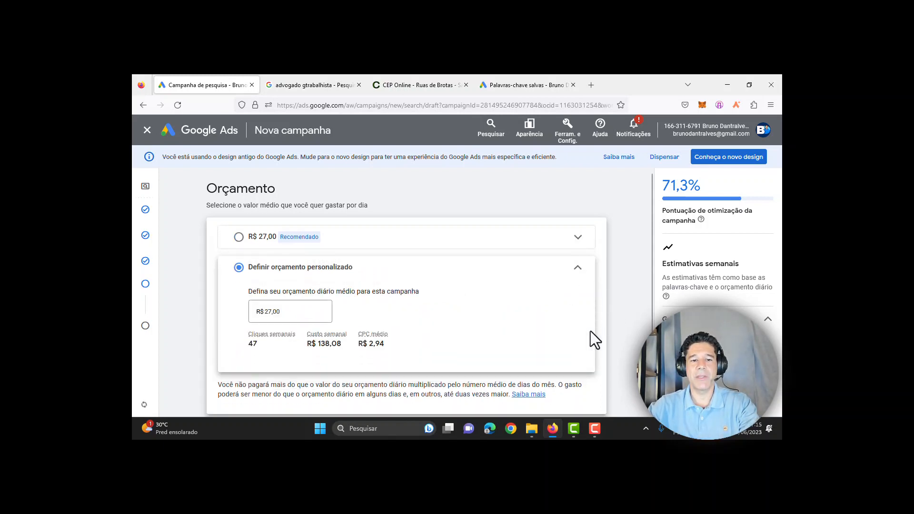
pyautogui.moveTo(266, 312); pyautogui.dragTo(281, 311)
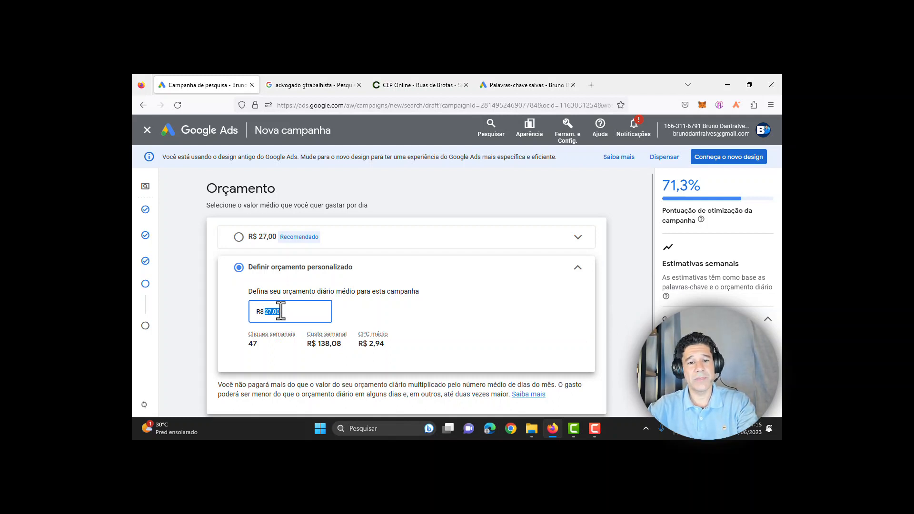
pyautogui.write('10')
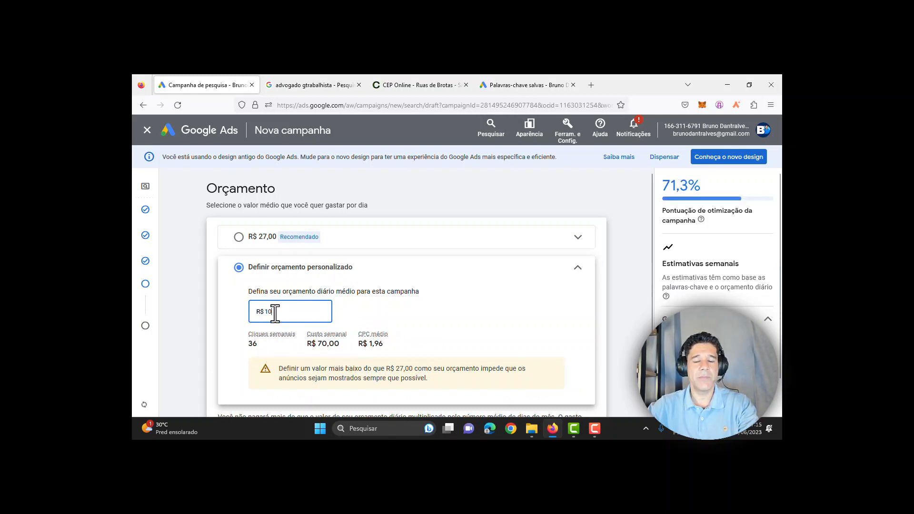
pyautogui.press('BackSpace')
pyautogui.press('BackSpace')
pyautogui.write('5')
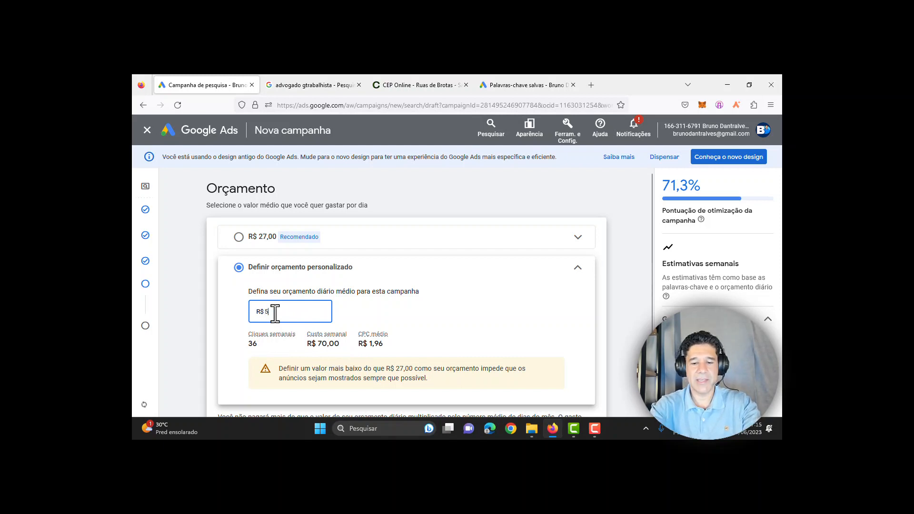
pyautogui.write('0')
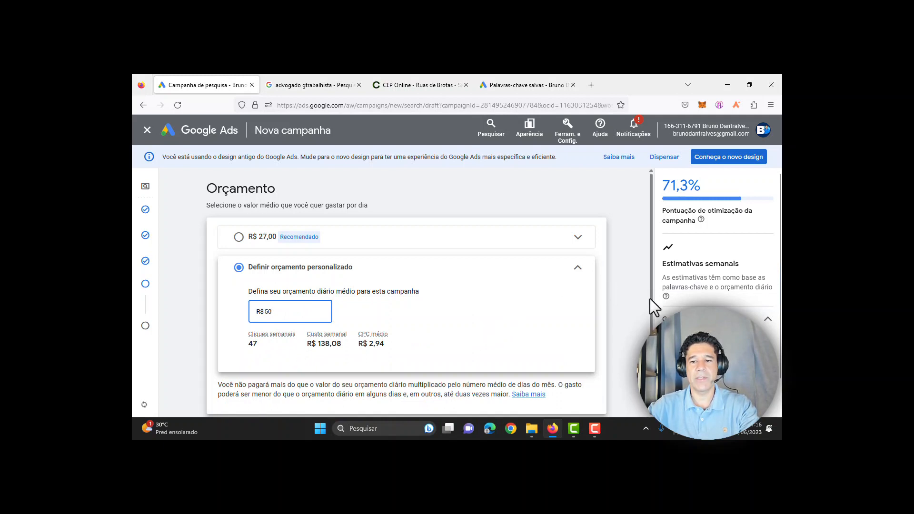
pyautogui.moveTo(650, 300); pyautogui.dragTo(652, 343)
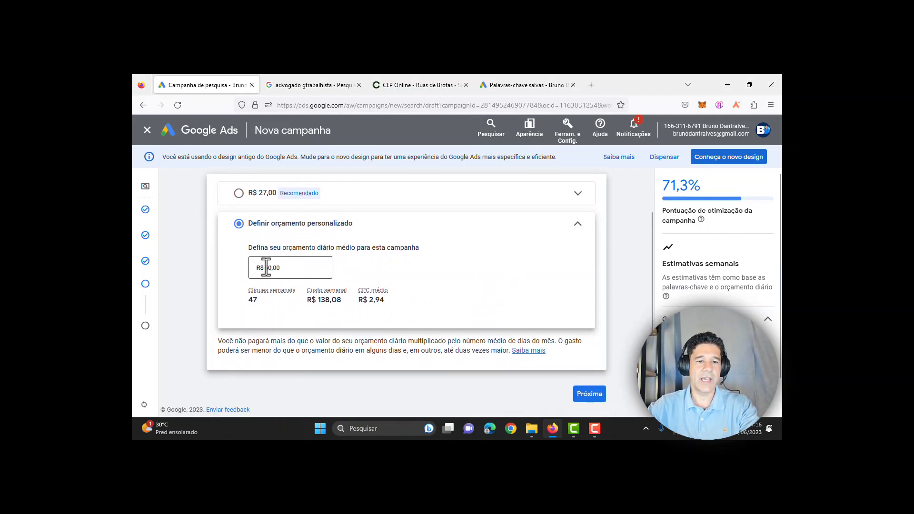
pyautogui.doubleClick(286, 269)
pyautogui.write('10')
pyautogui.press('Tab')
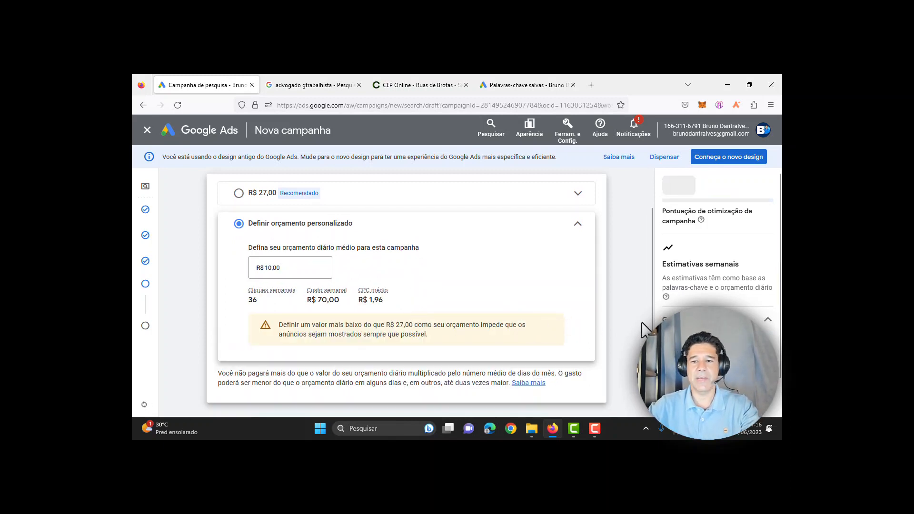
pyautogui.moveTo(651, 330); pyautogui.dragTo(651, 357)
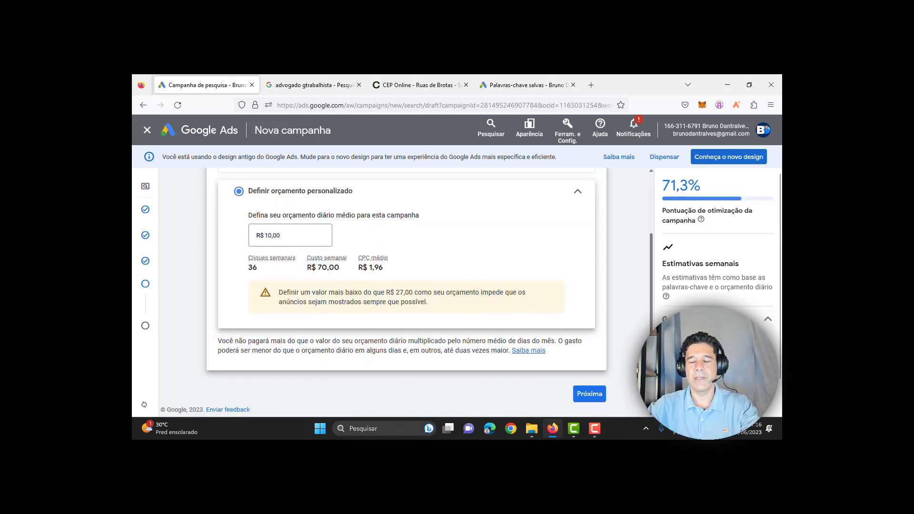
# Step: Continue to the review page and check its summary: 1 keyword, 1 ad, budget
pyautogui.click(593, 395)
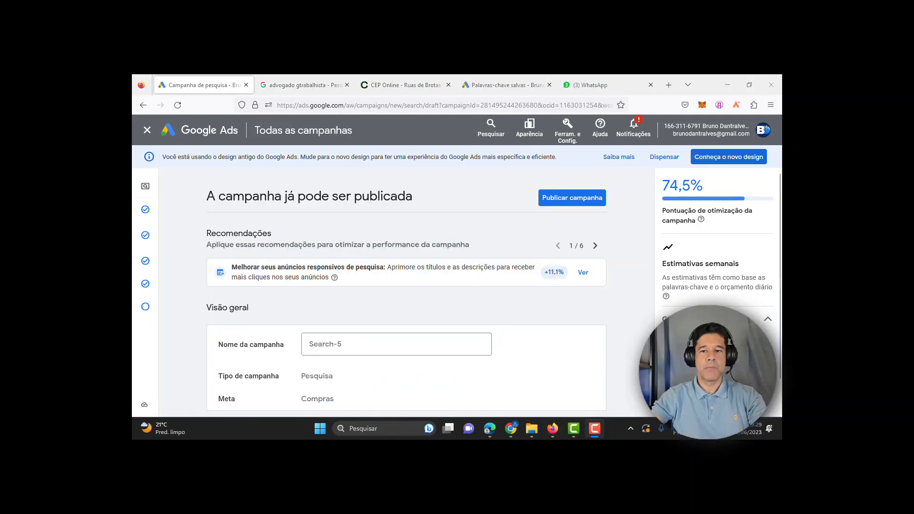
pyautogui.moveTo(650, 205); pyautogui.dragTo(651, 361)
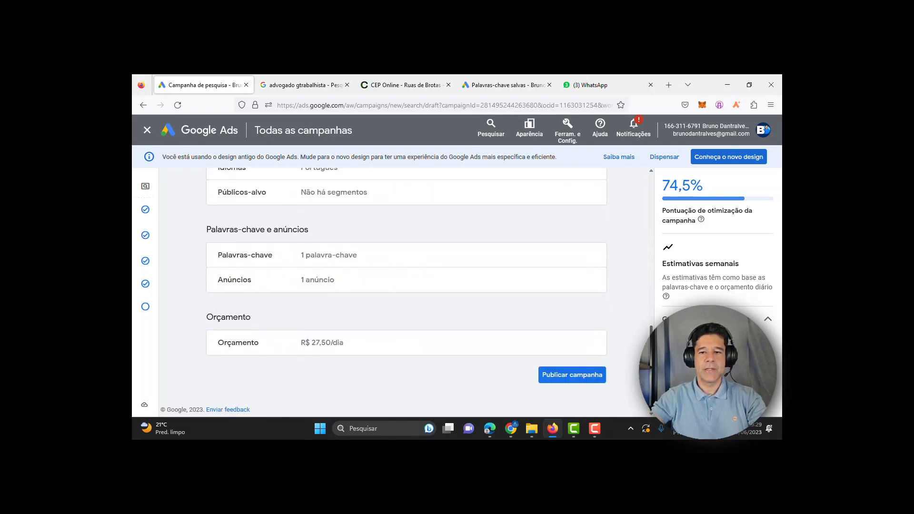
# Step: Publish the campaign and scroll its overview down to the Anúncios card
pyautogui.click(573, 376)
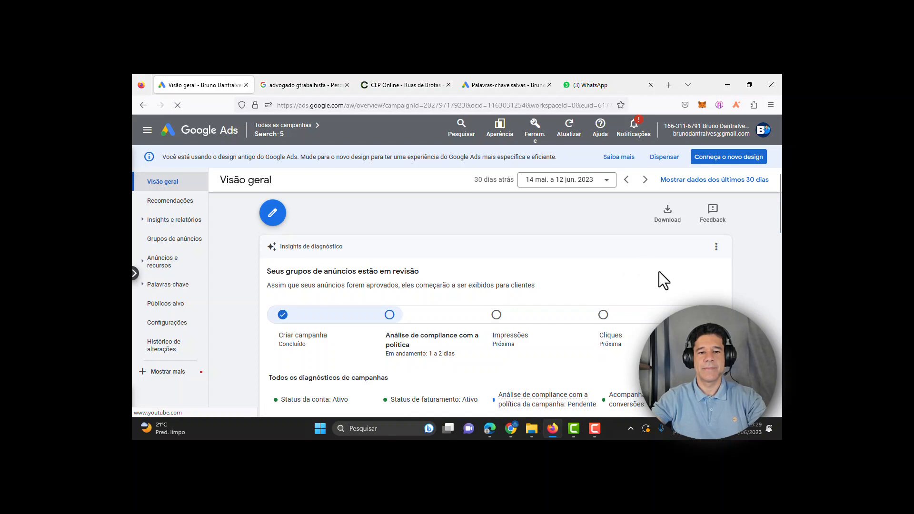
pyautogui.scroll(-3, 659, 271)
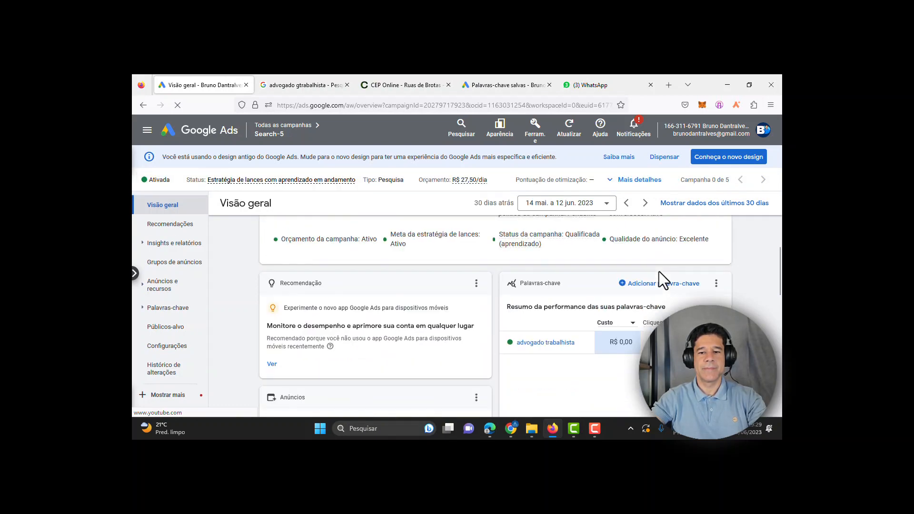
pyautogui.scroll(-3, 659, 272)
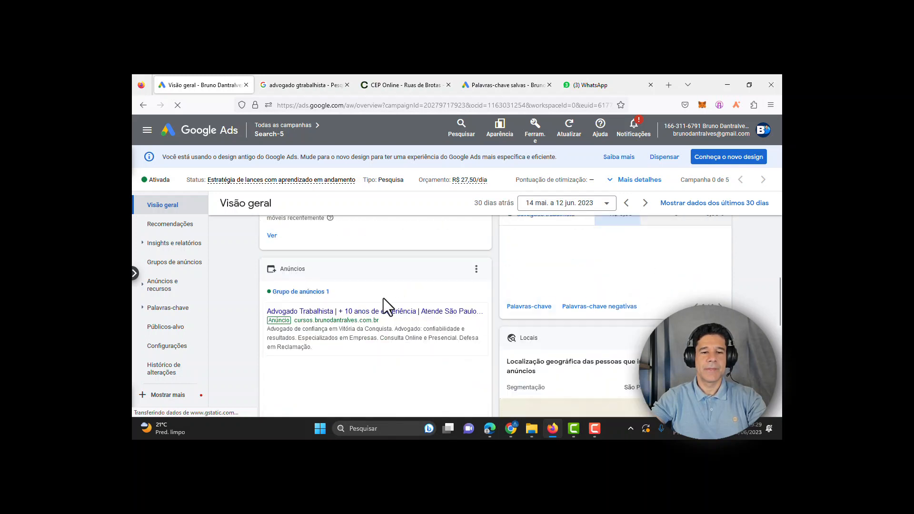
pyautogui.moveTo(344, 312)
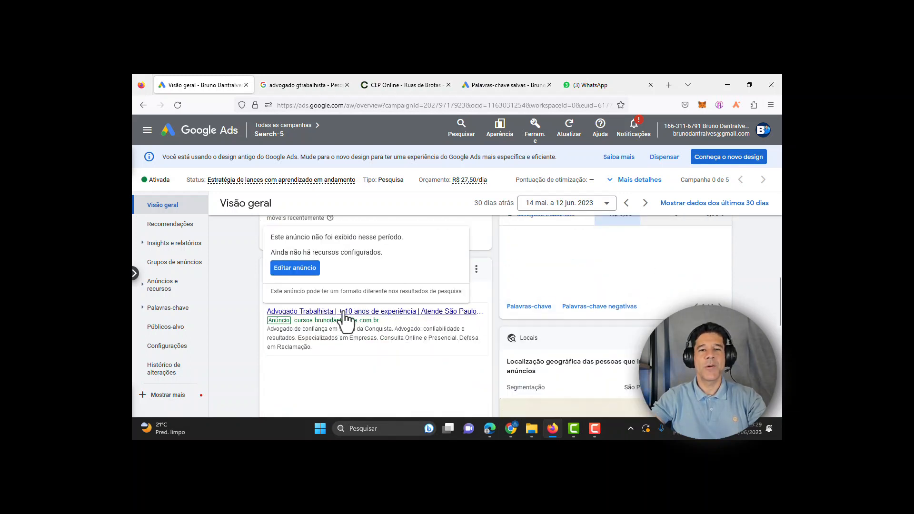